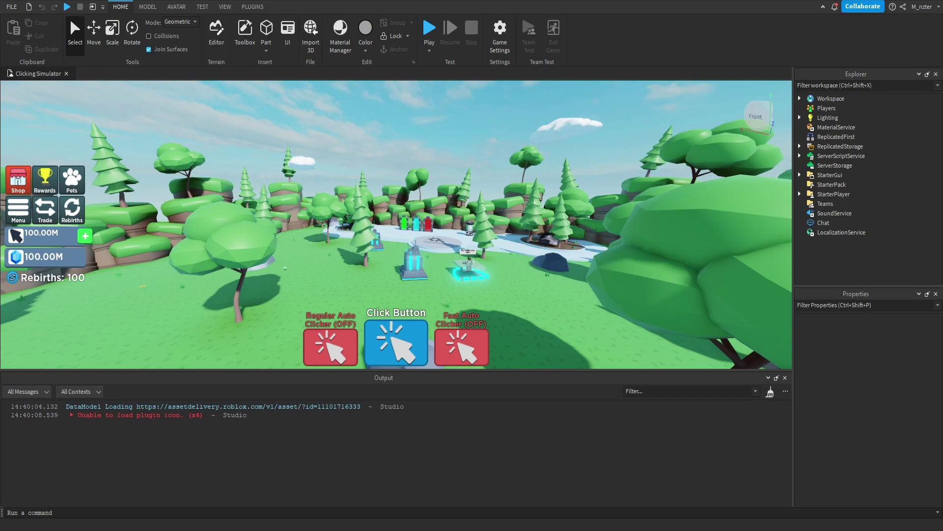
# - Add a ScreenGui to StarterGui and name it PetBank
pyautogui.click(800, 175)
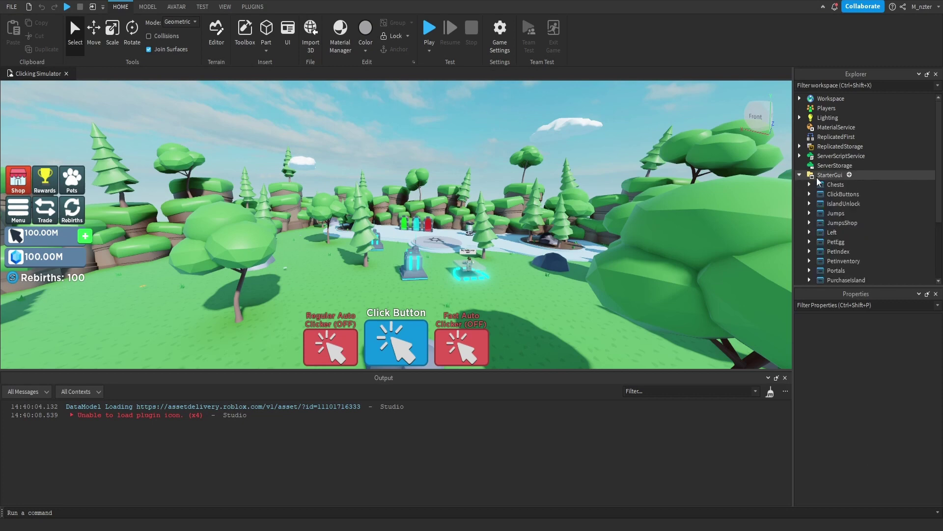
pyautogui.click(850, 176)
pyautogui.click(839, 217)
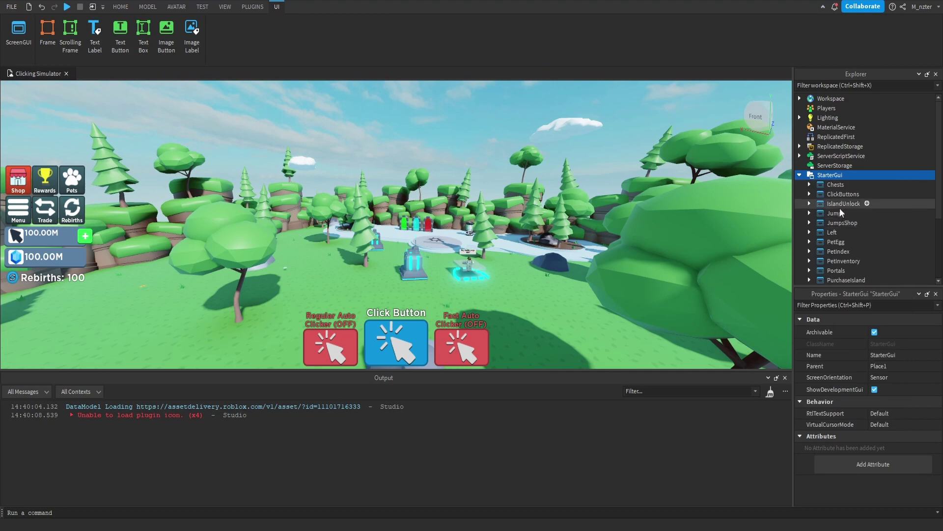
pyautogui.click(838, 255)
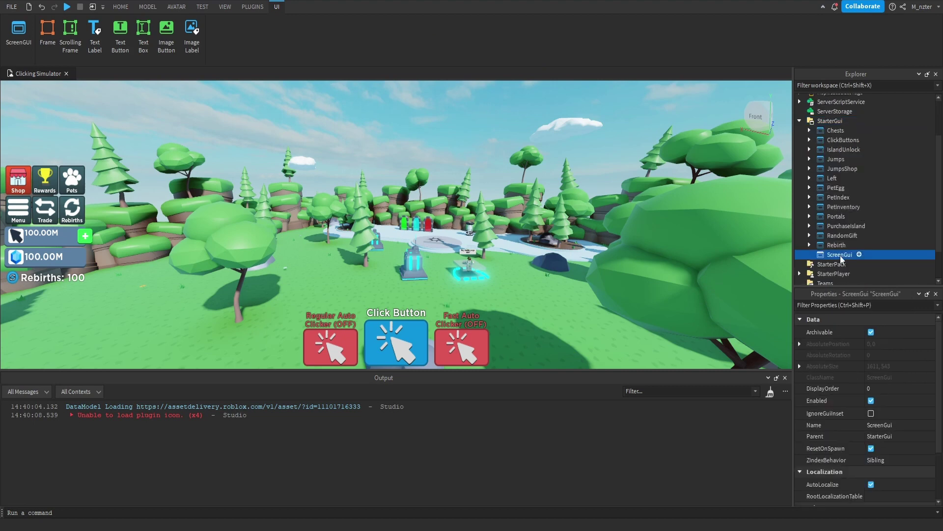
pyautogui.doubleClick(840, 255)
pyautogui.write('PetBank')
pyautogui.press('Return')
# - Turn off ResetOnSpawn for the PetBank ScreenGui and set its ZIndexBehavior to Global
pyautogui.scroll(-1, 853, 440)
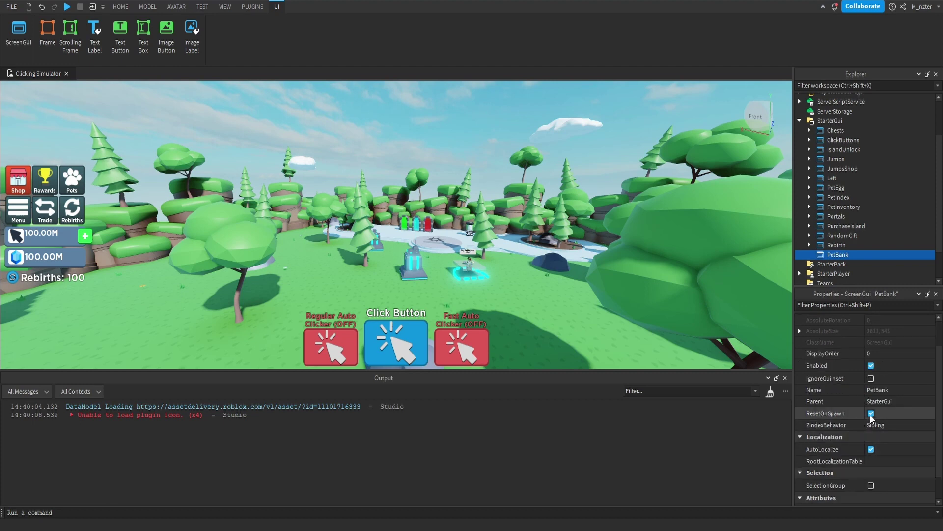
pyautogui.click(871, 414)
pyautogui.click(879, 425)
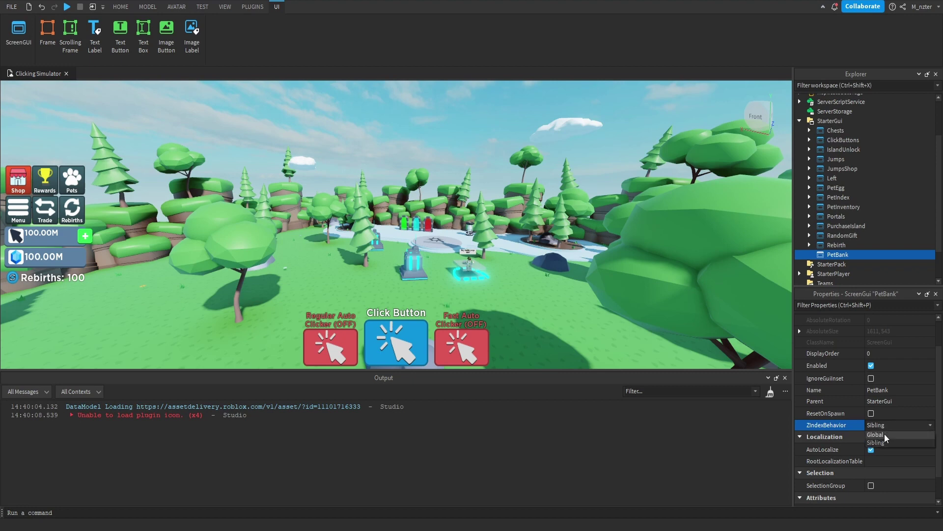
pyautogui.click(885, 434)
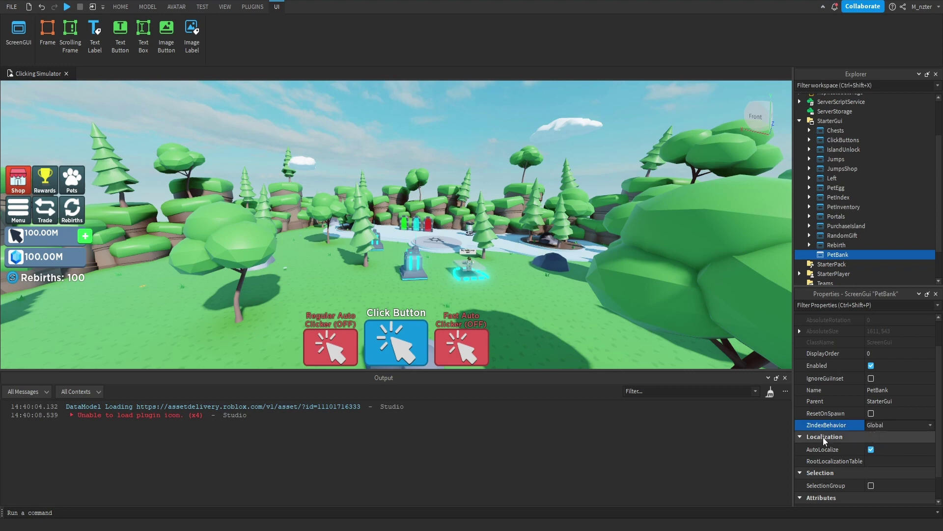
# - Add a Frame to PetBank and center it with AnchorPoint 0.5, 0.5 and Position {0.5, 0},{0.5, 0}
pyautogui.click(856, 254)
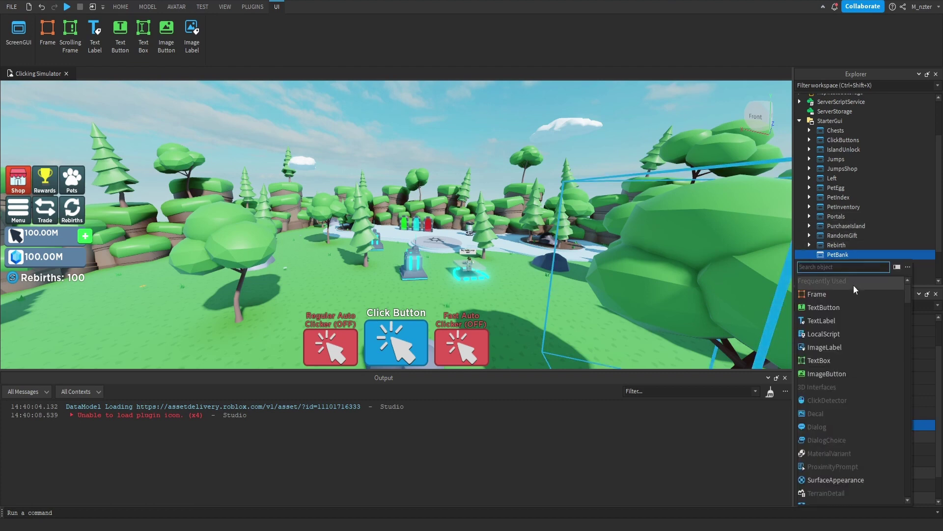
pyautogui.click(854, 290)
pyautogui.click(868, 305)
pyautogui.write('po')
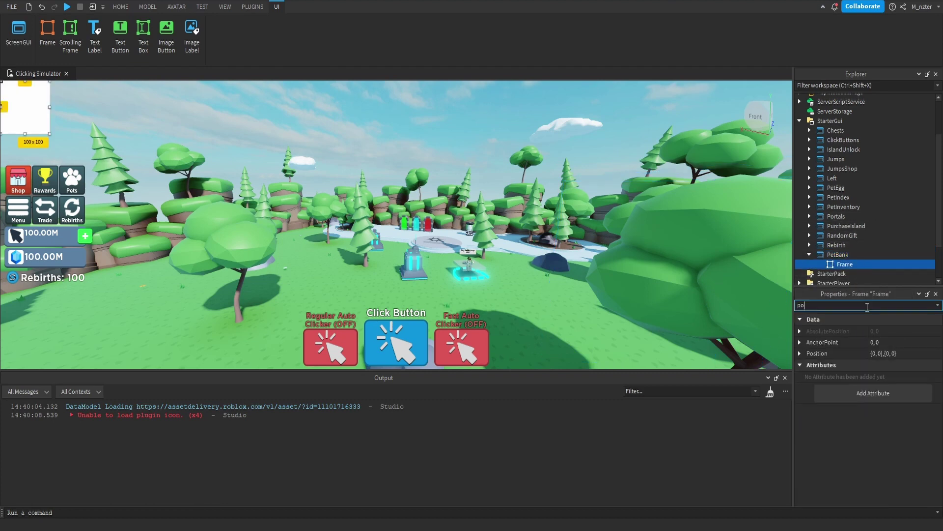
pyautogui.click(889, 341)
pyautogui.write('0.5, 0.5')
pyautogui.press('Tab')
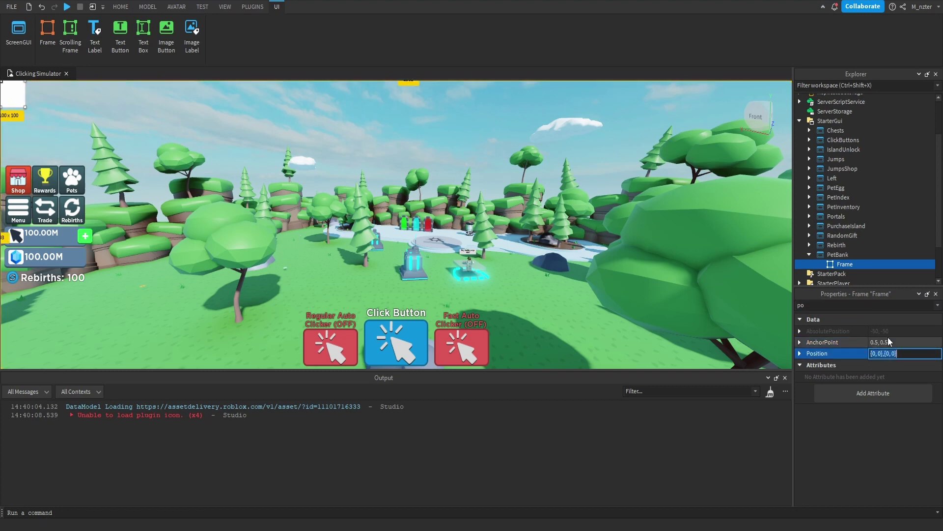
pyautogui.write('.5, 0},{0.5, 0')
pyautogui.press('Return')
# - Set the frame's Size to {0.32, 0},{0.5, 0}
pyautogui.click(870, 305)
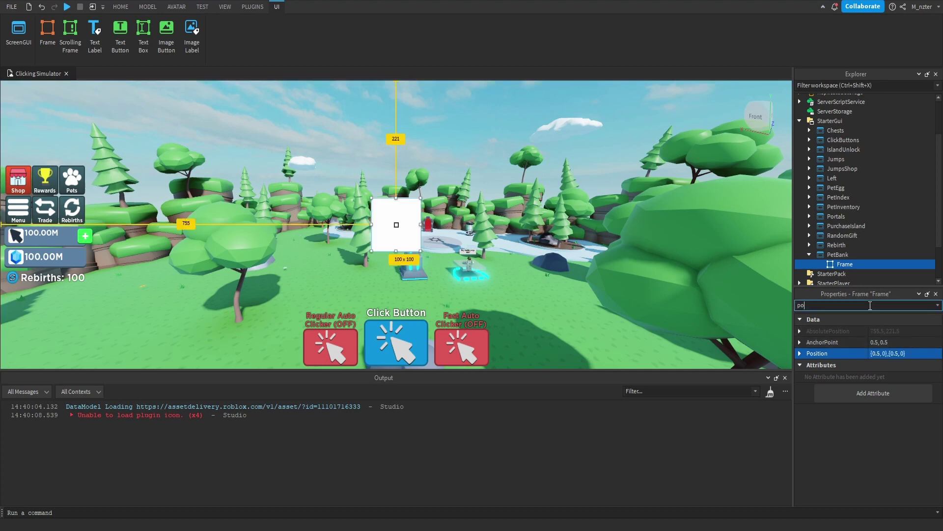
pyautogui.press('BackSpace')
pyautogui.press('BackSpace')
pyautogui.write('size')
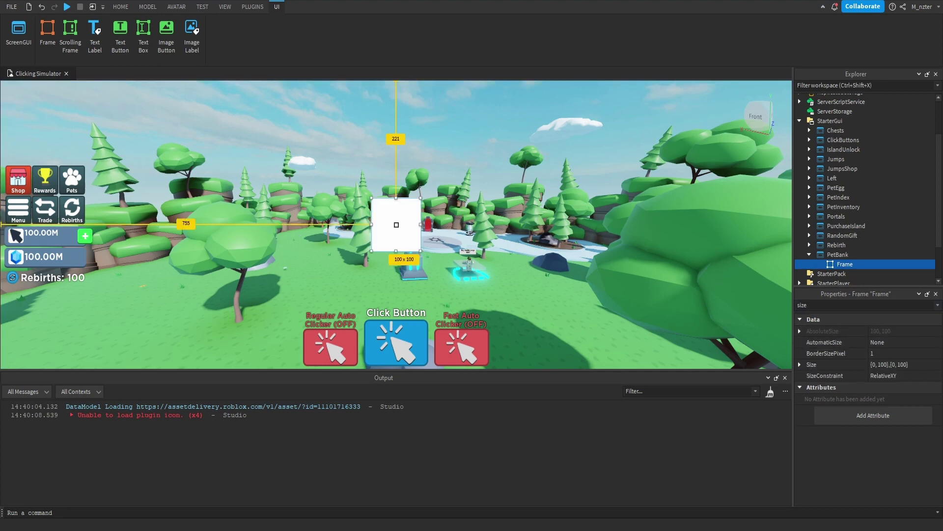
pyautogui.click(875, 365)
pyautogui.write('.32, 0},{0.5, 0')
pyautogui.press('Return')
# - Set the frame's background color to the dark slate custom color 44, 63, 68
pyautogui.doubleClick(836, 305)
pyautogui.write('bac')
pyautogui.click(874, 331)
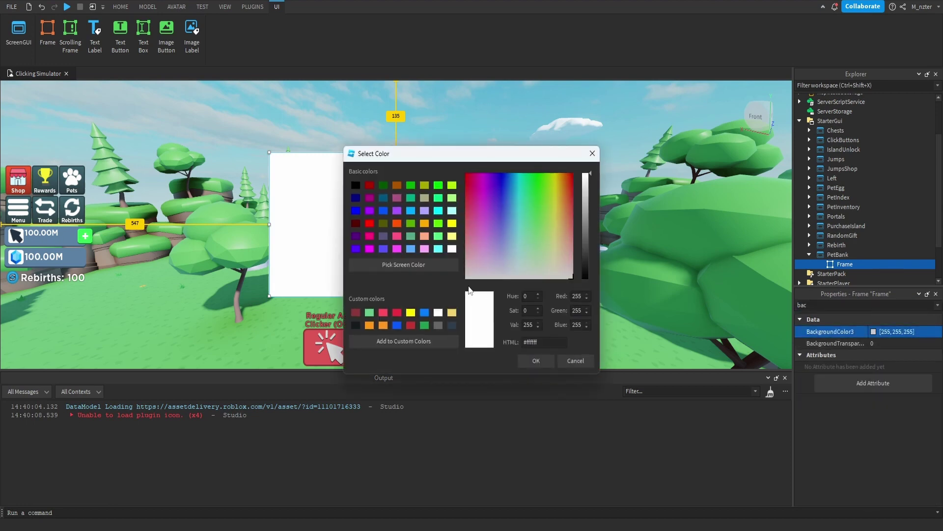
pyautogui.click(452, 324)
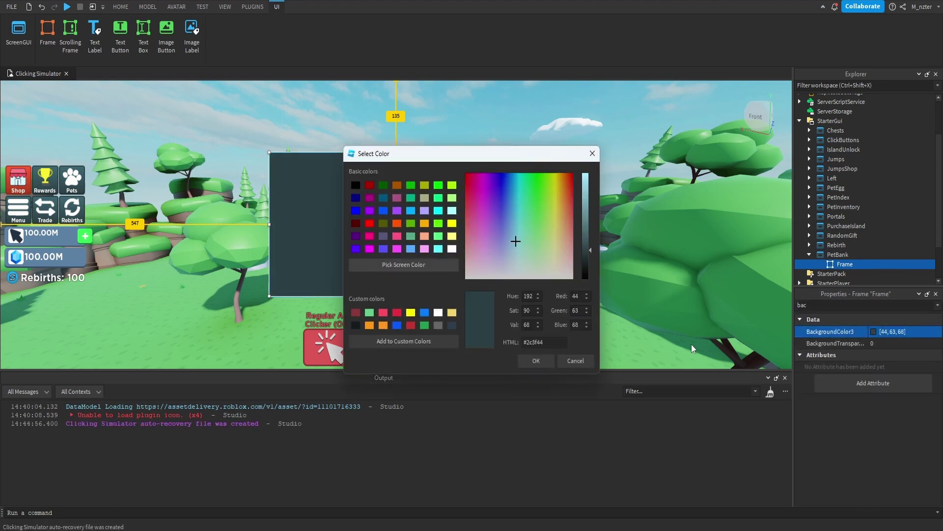
pyautogui.press('Return')
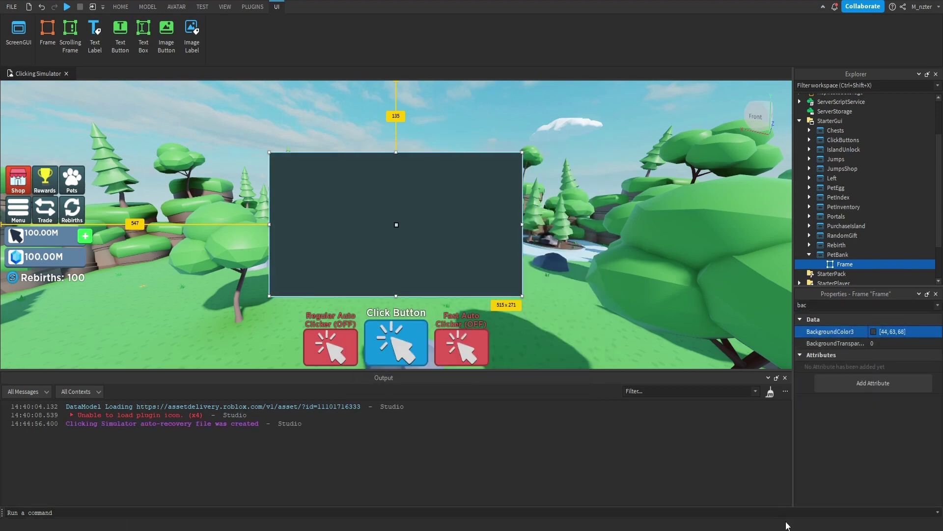
# - Add a TextLabel inside the frame and name it Title
pyautogui.scroll(-1, 844, 275)
pyautogui.click(860, 238)
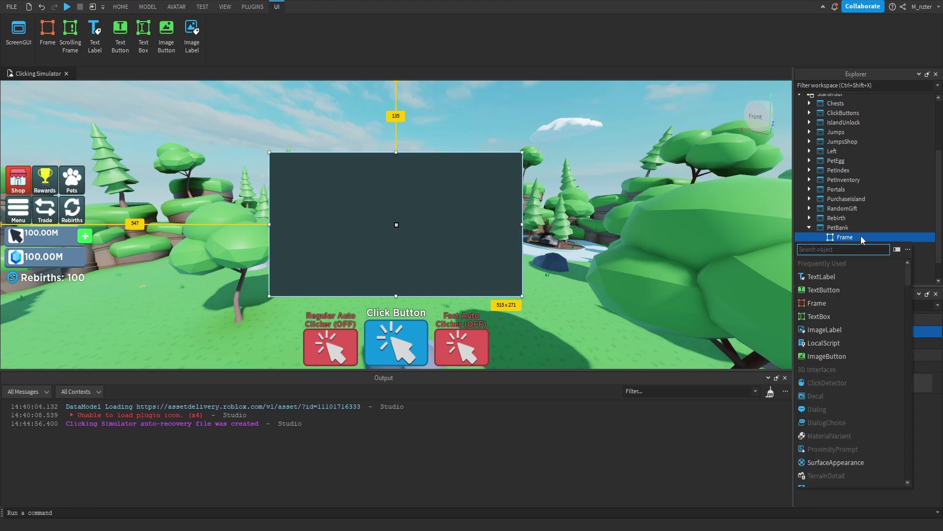
pyautogui.press('Return')
pyautogui.write('Title')
pyautogui.press('Return')
# - Set the Title label's text to "The Bank!"
pyautogui.doubleClick(835, 305)
pyautogui.write('text')
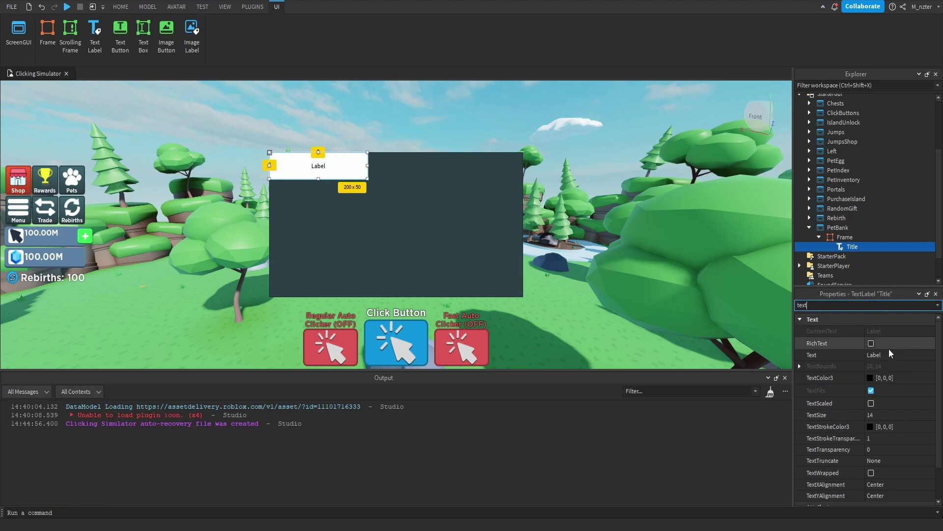
pyautogui.click(889, 354)
pyautogui.write('The Bank!')
pyautogui.press('Return')
# - Make the Title label's text white (255, 255, 255) and enable TextScaled
pyautogui.click(870, 377)
pyautogui.moveTo(585, 276); pyautogui.dragTo(586, 173)
pyautogui.click(536, 360)
pyautogui.click(871, 403)
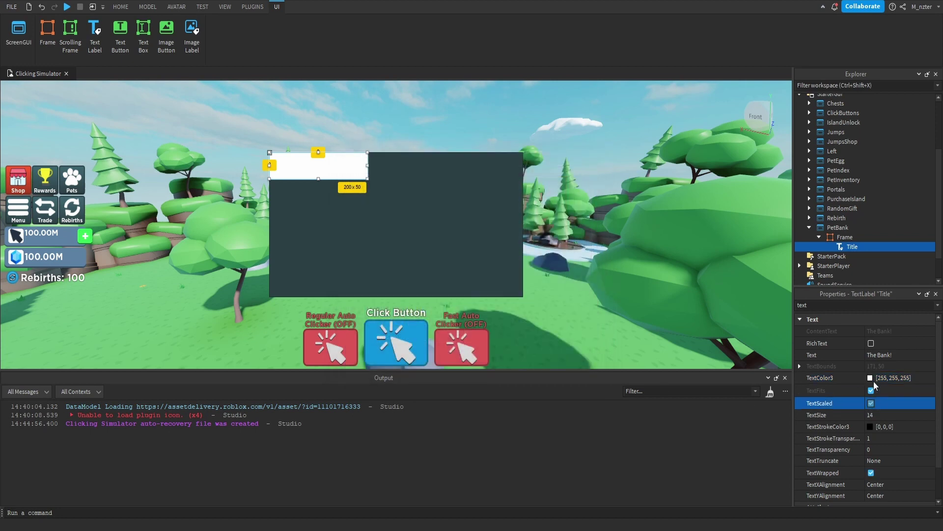
# - Set the Title label's FontFace to Gotham SSm
pyautogui.hotkey('ctrl', 'shift', 'p')
pyautogui.write('f')
pyautogui.click(879, 354)
pyautogui.click(878, 353)
pyautogui.press('Return')
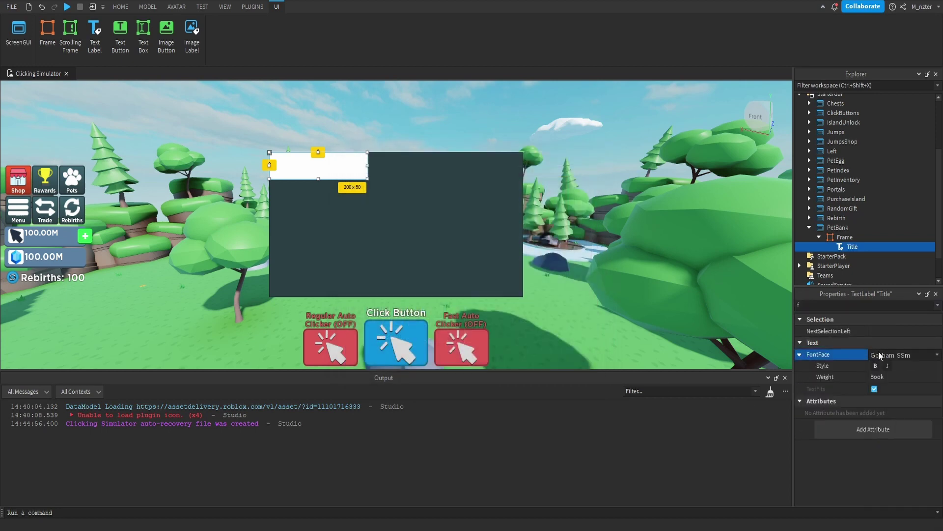
# - Make the Title label's background fully transparent with a BackgroundTransparency of 1
pyautogui.hotkey('ctrl', 'shift', 'p')
pyautogui.write('ba')
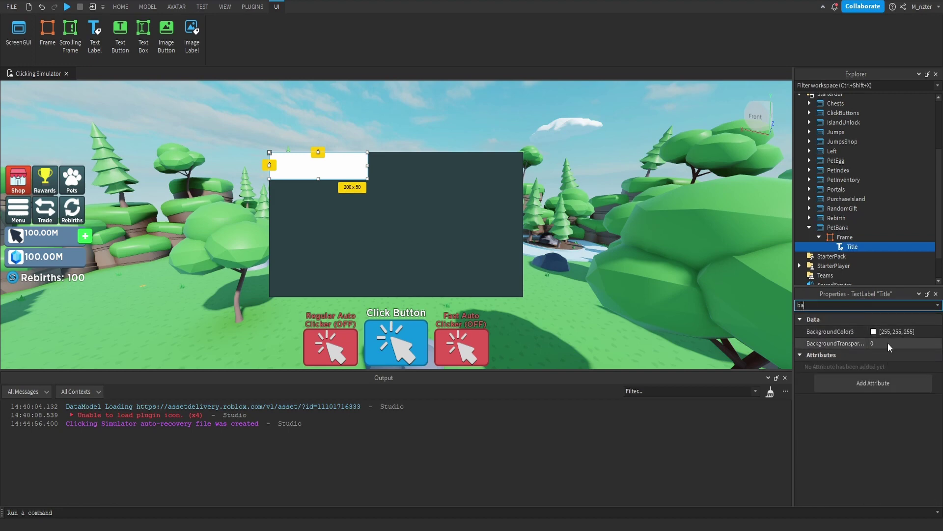
pyautogui.click(888, 343)
pyautogui.write('1')
pyautogui.press('Return')
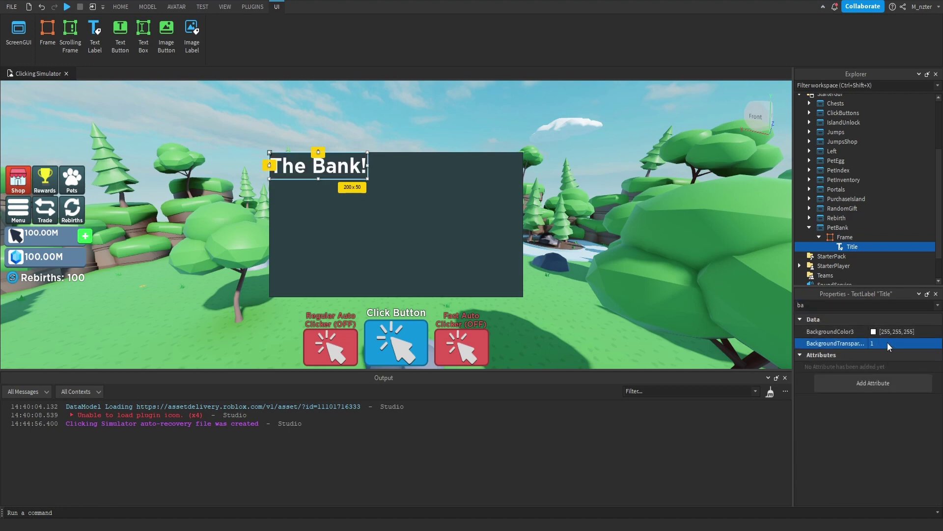
# - Set the Title label's Size to {0.3, 0},{0.125, 0}
pyautogui.hotkey('ctrl', 'shift', 'p')
pyautogui.write('size')
pyautogui.click(891, 364)
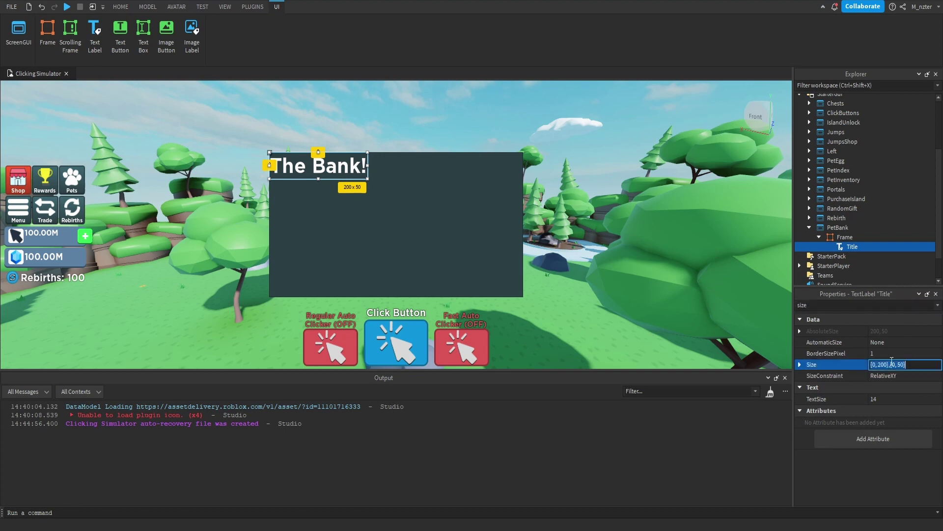
pyautogui.write('.3, 0},{0')
pyautogui.write('.125')
pyautogui.press('Return')
# - Center the Title label horizontally in the frame with AnchorPoint 0.5, 0 and Position {0.5, 0},{0, 0}
pyautogui.click(828, 305)
pyautogui.write('po')
pyautogui.click(872, 341)
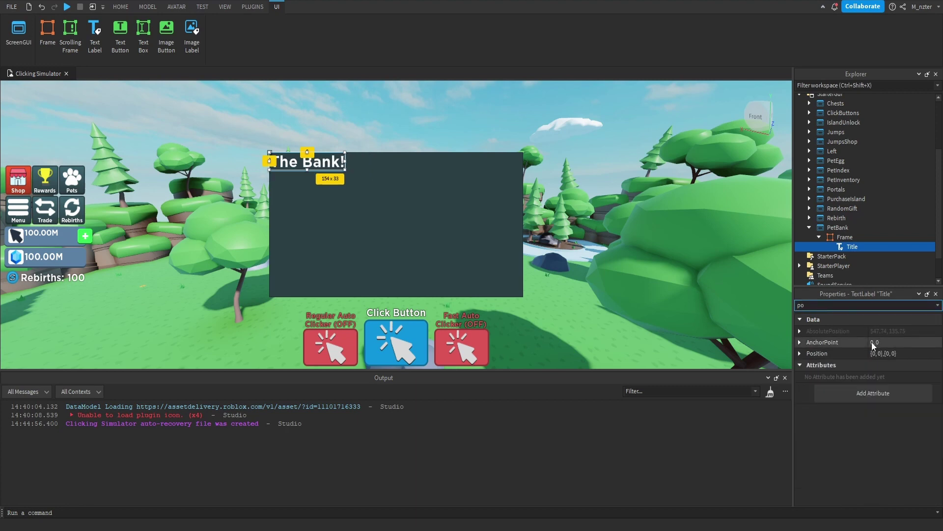
pyautogui.write('.5')
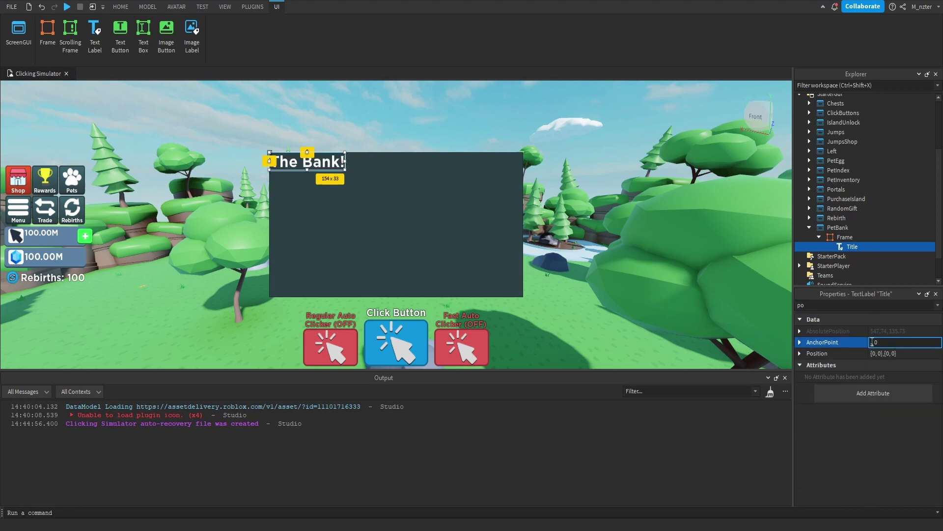
pyautogui.click(879, 354)
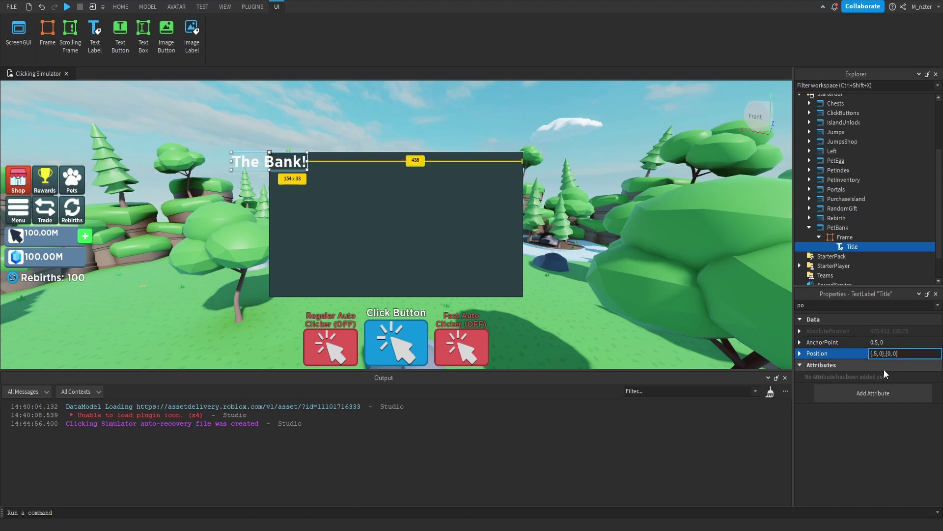
pyautogui.write('.5')
pyautogui.press('Return')
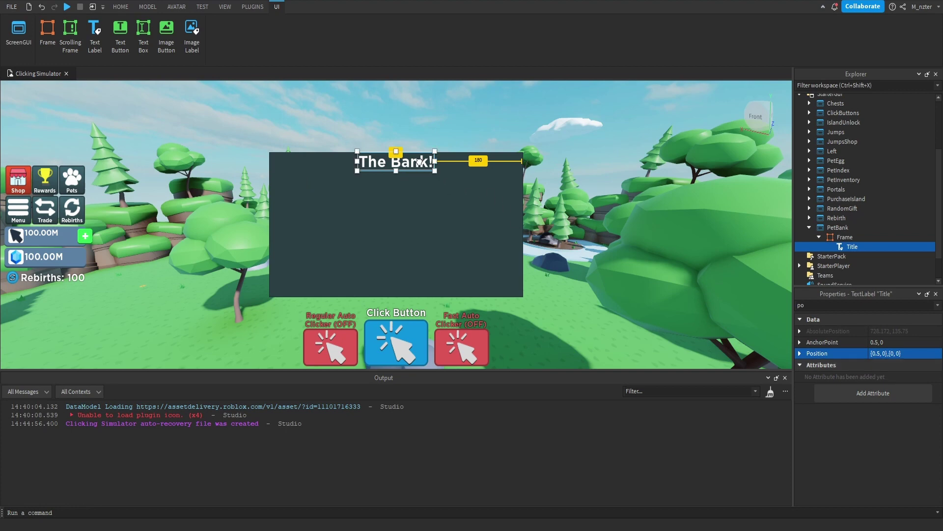
# - Shift the Title label slightly down from the frame's upper edge, to Position {0.5, 0},{0.015, 0}
pyautogui.moveTo(419, 162); pyautogui.dragTo(419, 165)
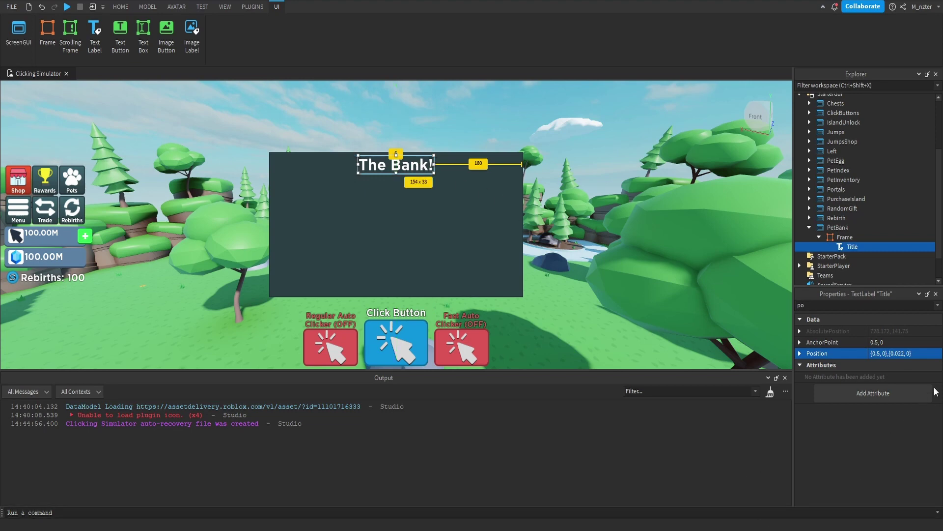
pyautogui.doubleClick(904, 358)
pyautogui.write('015')
pyautogui.press('Return')
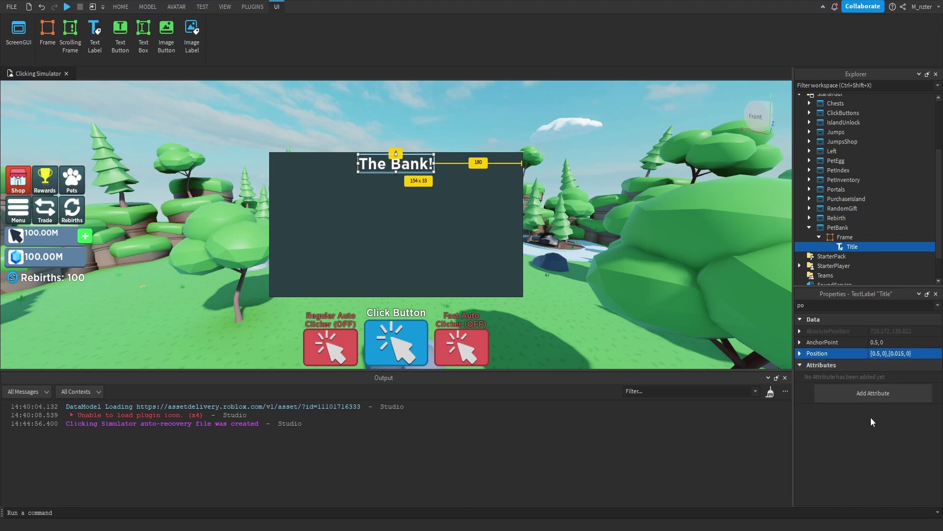
# - Duplicate the Title label, name the copy Amount, and set its text to "99/99 Pet Slots Used"
pyautogui.hotkey('ctrl', 'd')
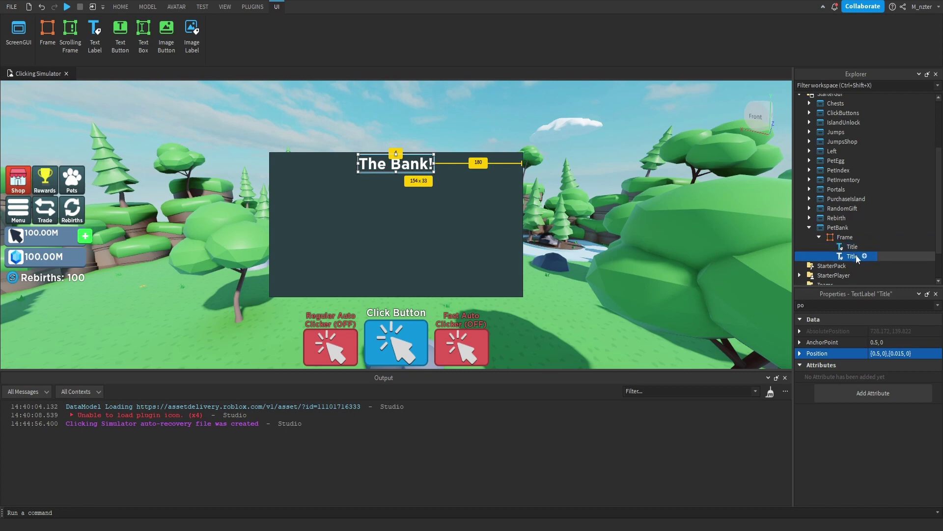
pyautogui.write('Amount')
pyautogui.press('Return')
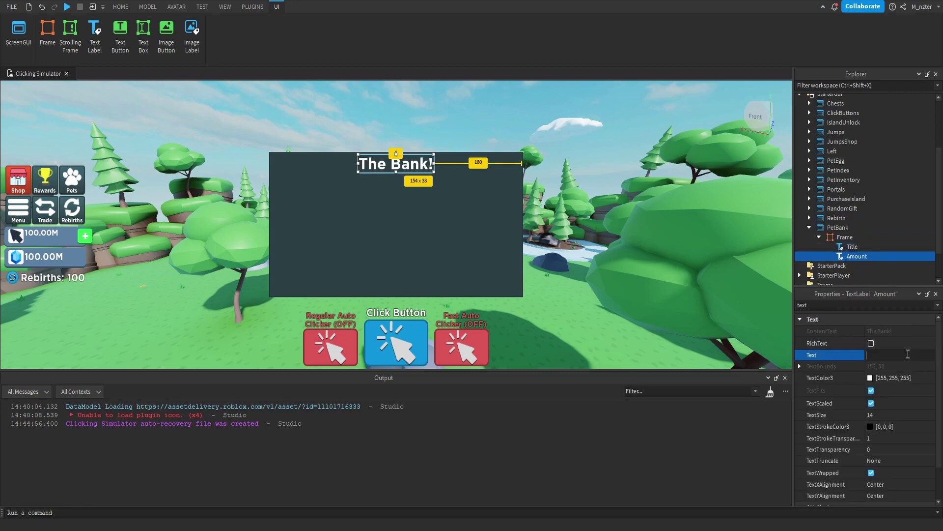
pyautogui.write('99/99 Pet Slots Used')
pyautogui.press('Return')
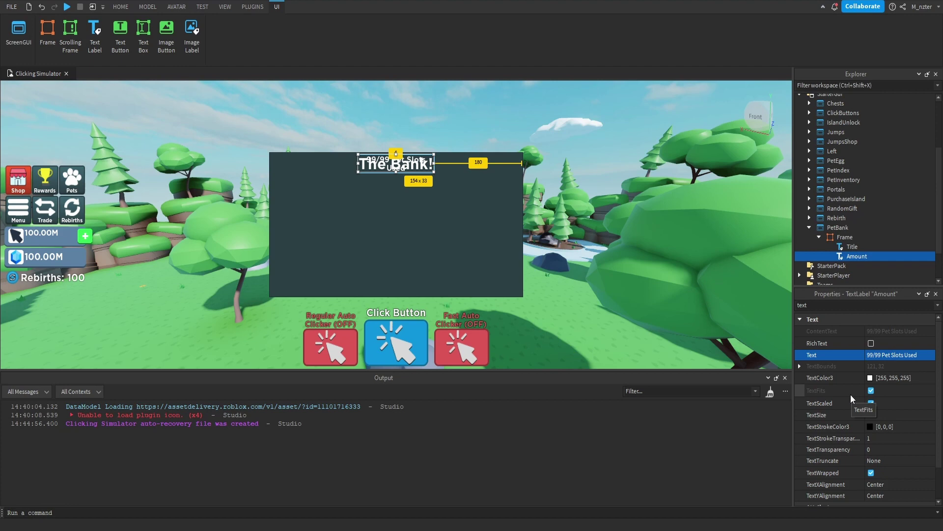
# - Set the Amount label's Size to {0.3, 0},{0.081, 0}
pyautogui.click(876, 305)
pyautogui.write('size')
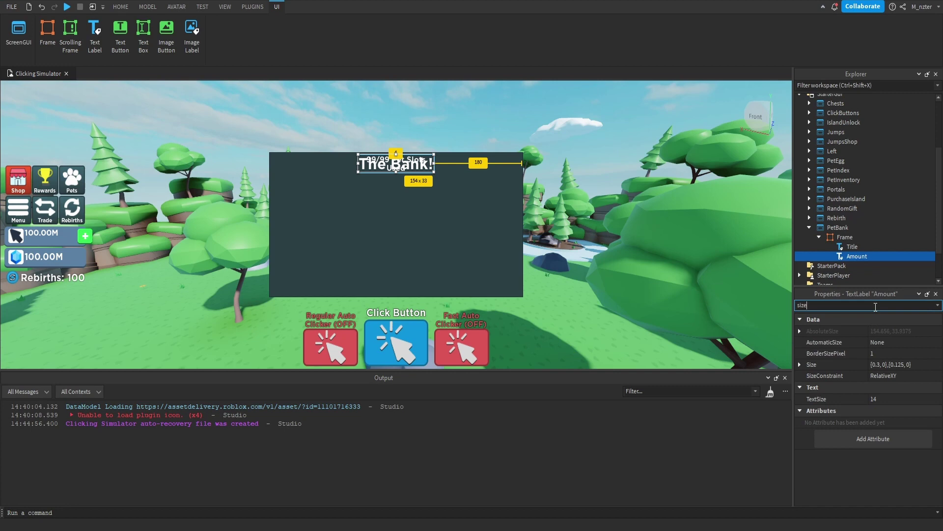
pyautogui.doubleClick(903, 365)
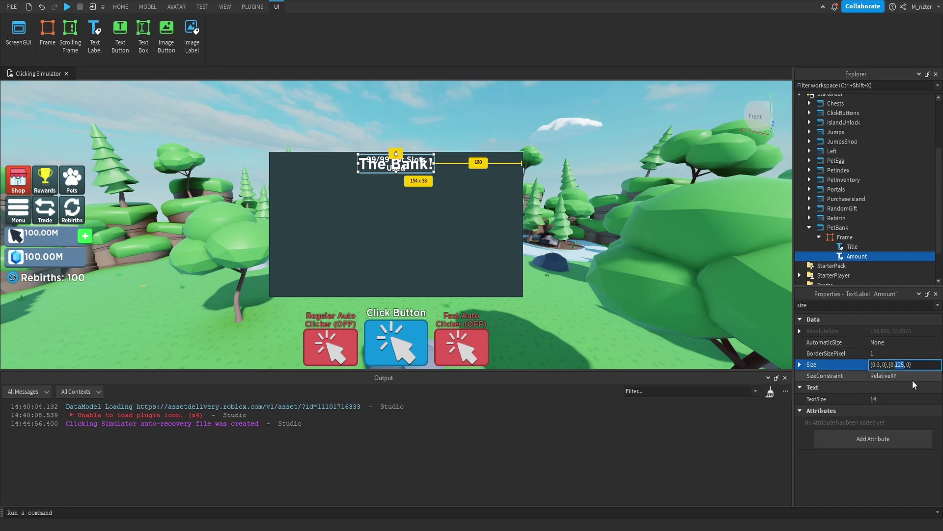
pyautogui.write('81')
pyautogui.press('Return')
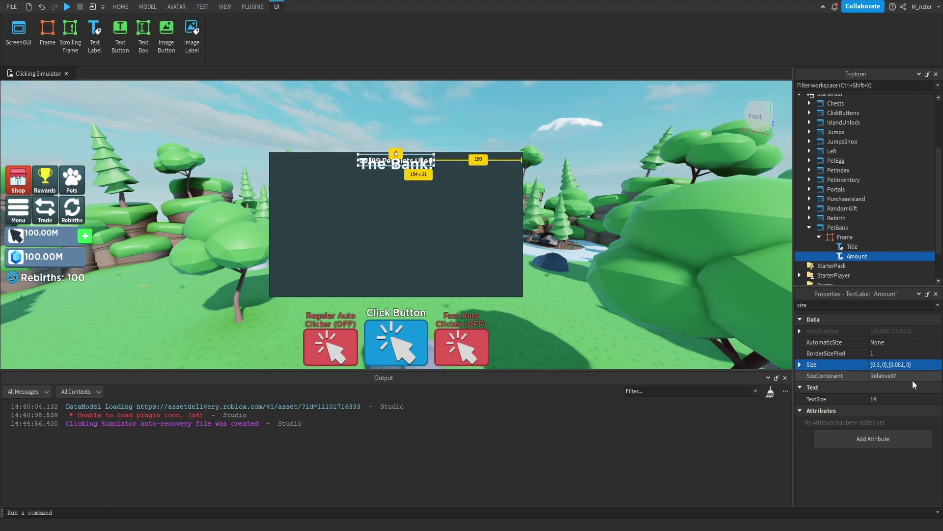
# - Move the Amount label just below the title, to Position {0.5, 0},{0.134, 0}
pyautogui.doubleClick(835, 305)
pyautogui.write('po')
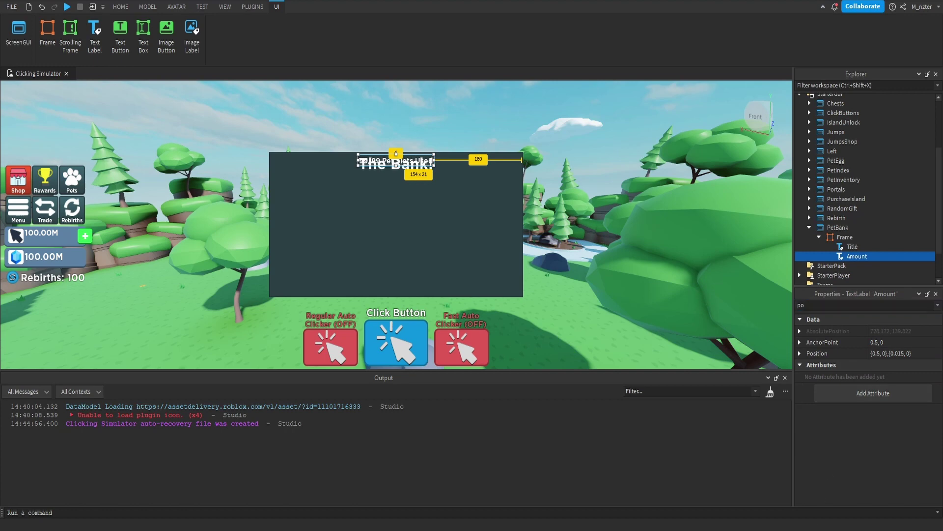
pyautogui.doubleClick(900, 353)
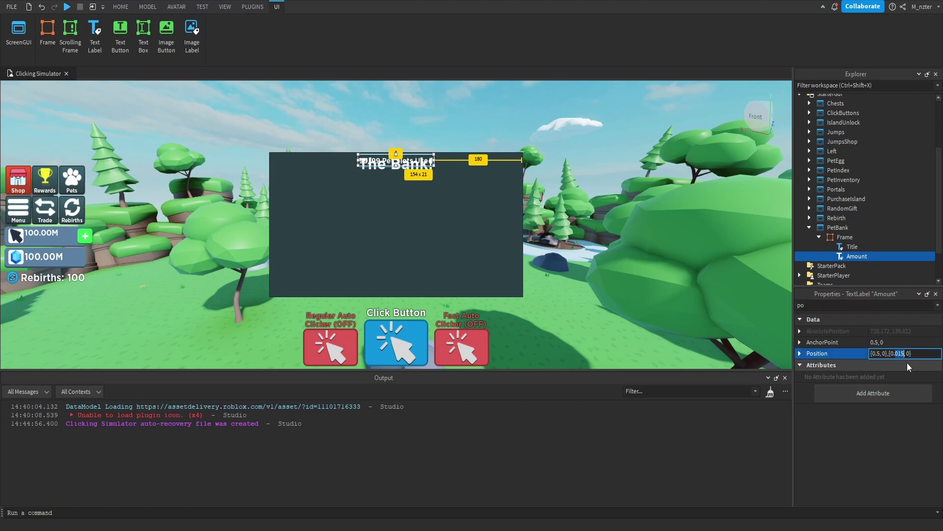
pyautogui.press('Return')
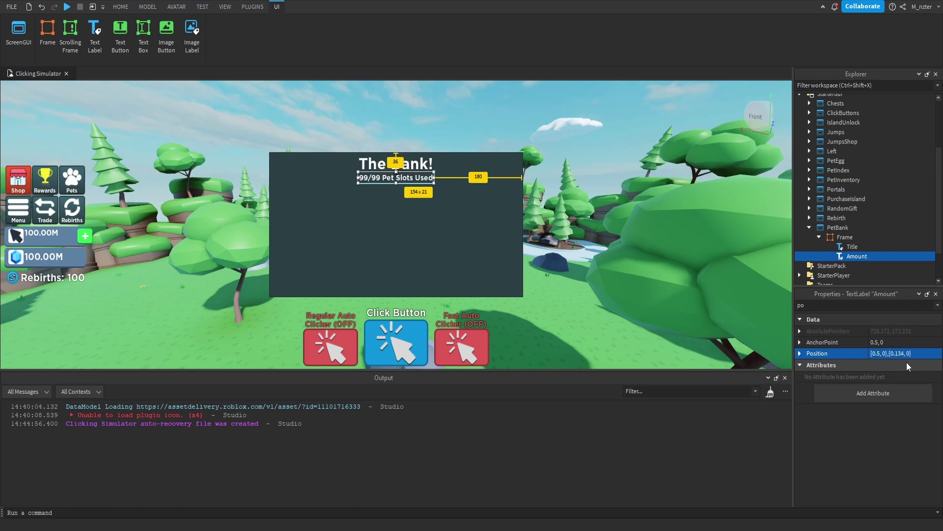
# - Duplicate the Amount label and name the copy Info
pyautogui.click(854, 256)
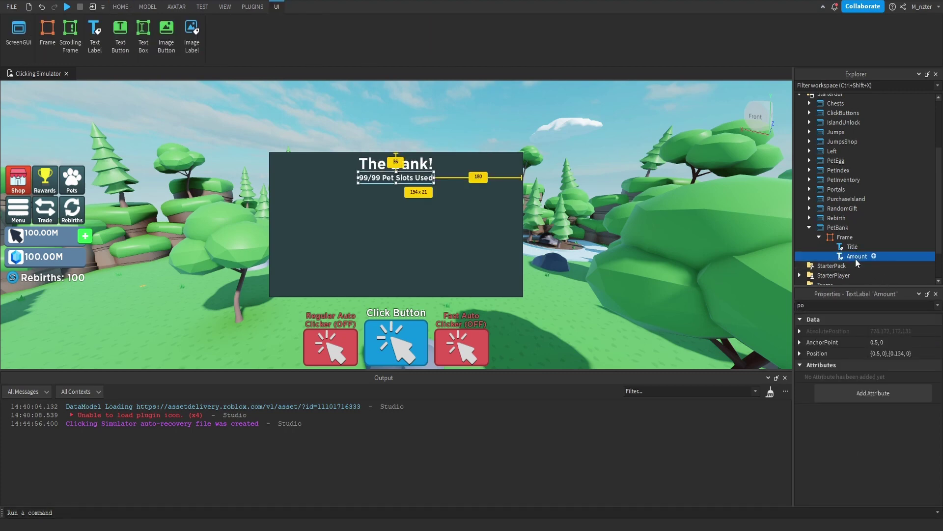
pyautogui.hotkey('ctrl', 'd')
pyautogui.click(858, 246)
pyautogui.write('Info')
pyautogui.press('Return')
# - Set the Info label's text to "Select an option below to continue:"
pyautogui.doubleClick(850, 305)
pyautogui.write('text')
pyautogui.click(891, 355)
pyautogui.write('Selec')
pyautogui.write('t an option belo')
pyautogui.write('w to continue.')
# - Center the Info label in the frame with AnchorPoint 0.5, 0.5 and Position {0.5, 0},{0.5, 0}
pyautogui.doubleClick(850, 305)
pyautogui.write('po')
pyautogui.click(897, 342)
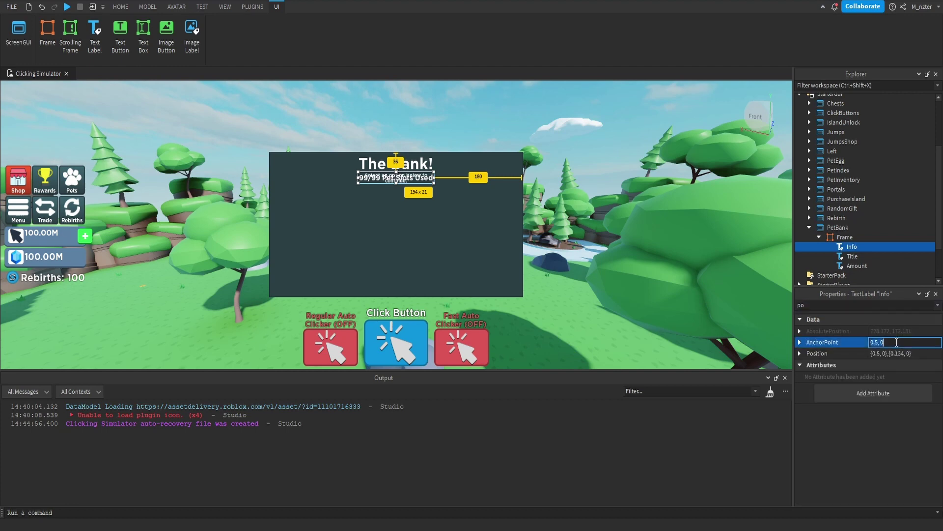
pyautogui.write('0.5, 0.5')
pyautogui.press('Tab')
pyautogui.write('.5, 0},{0.')
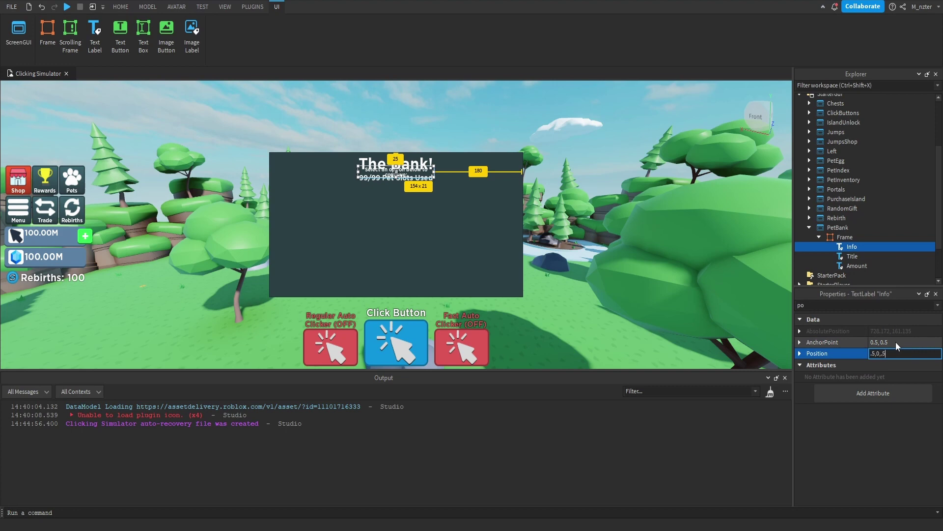
pyautogui.write('5')
pyautogui.press('Return')
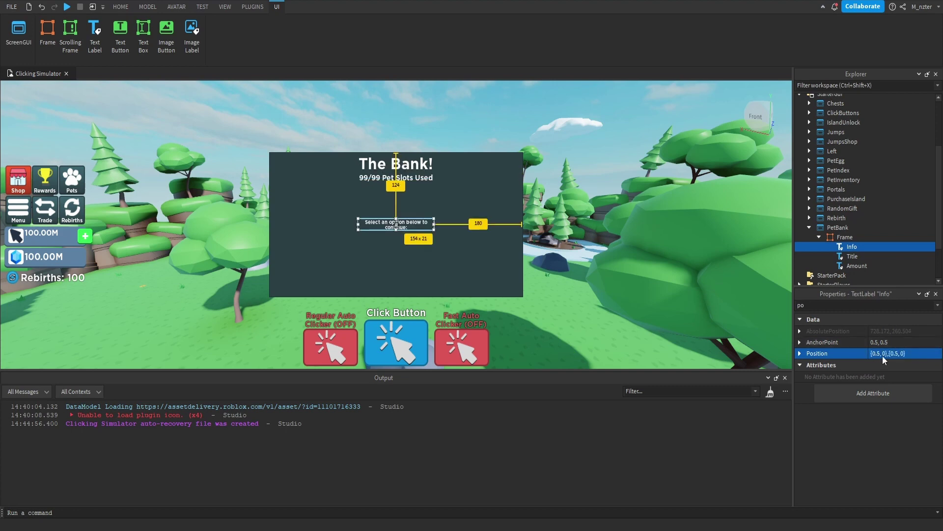
# - Set the Info label's Size to {0.4, 0},{0.2, 0}
pyautogui.hotkey('ctrl', 'shift', 'p')
pyautogui.write('siz')
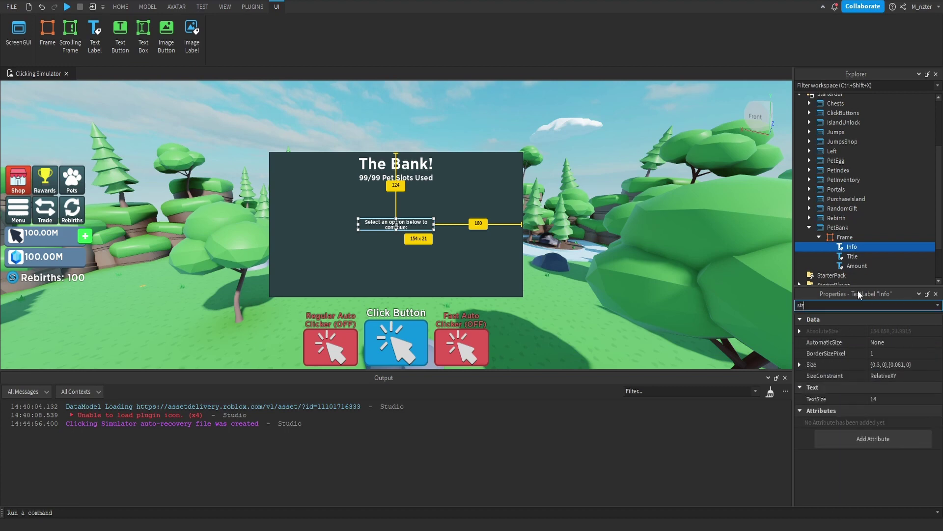
pyautogui.click(885, 364)
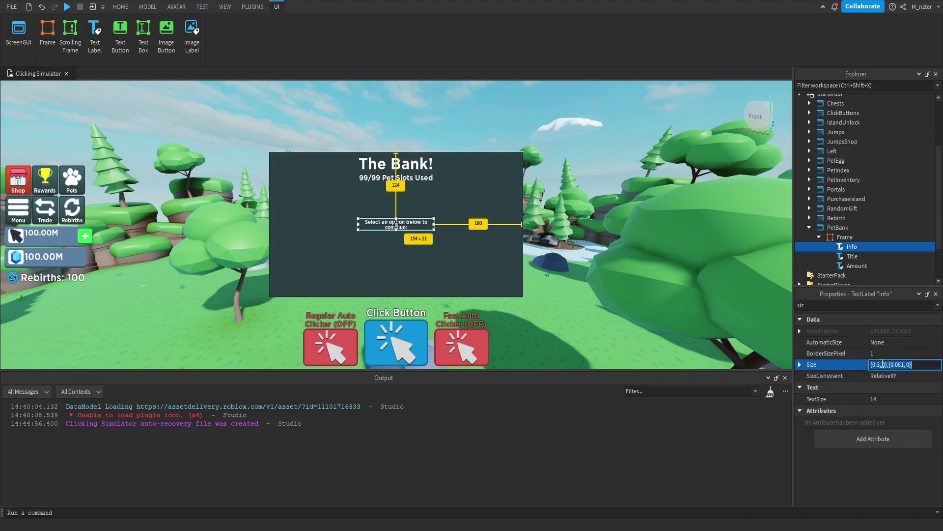
pyautogui.write('.4, 0},{0.2, 0')
pyautogui.press('Return')
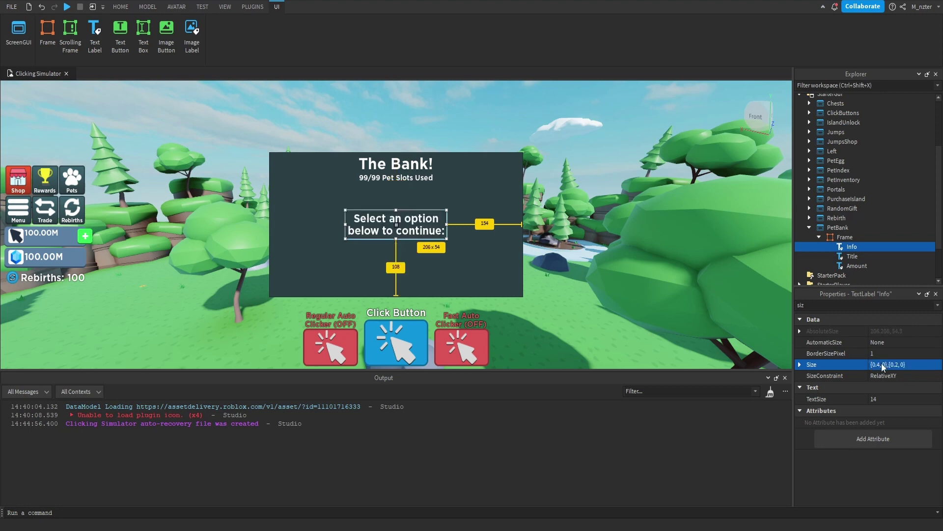
# - Insert a TextButton into the PetBank frame and name it BuySlots
pyautogui.click(858, 237)
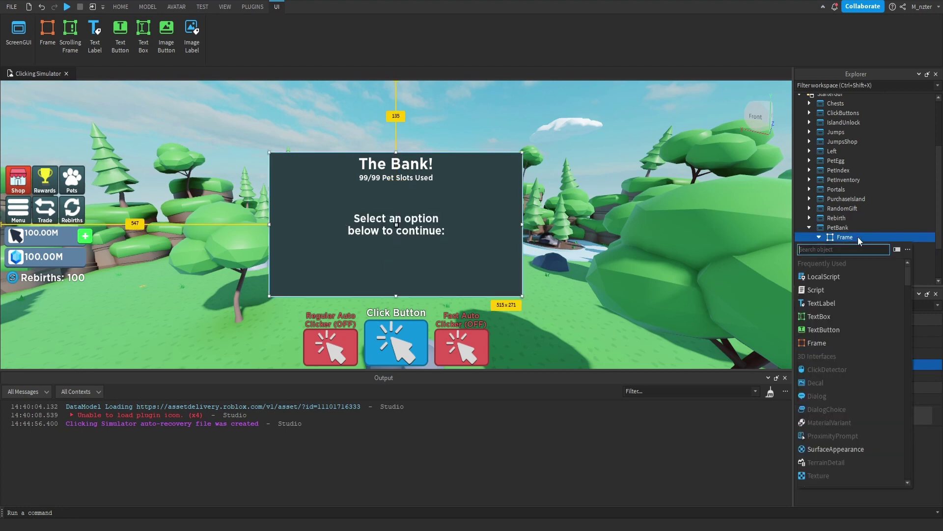
pyautogui.hotkey('ctrl', 'i')
pyautogui.write('tex')
pyautogui.press('Down')
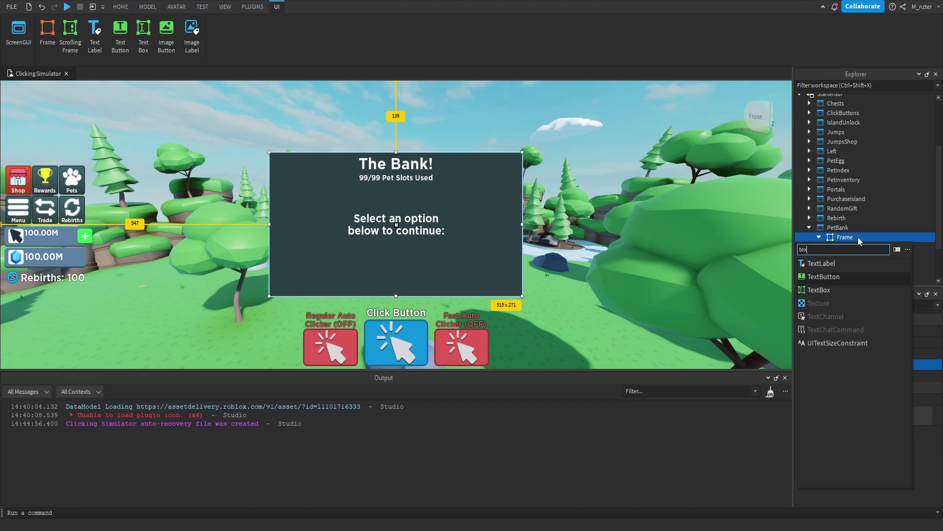
pyautogui.press('Return')
pyautogui.doubleClick(851, 247)
pyautogui.write('BuySlots')
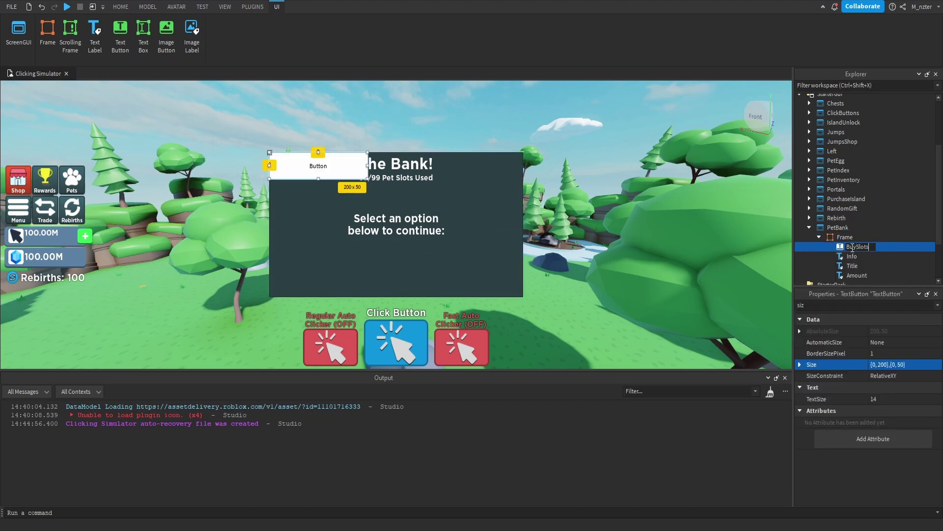
pyautogui.press('Return')
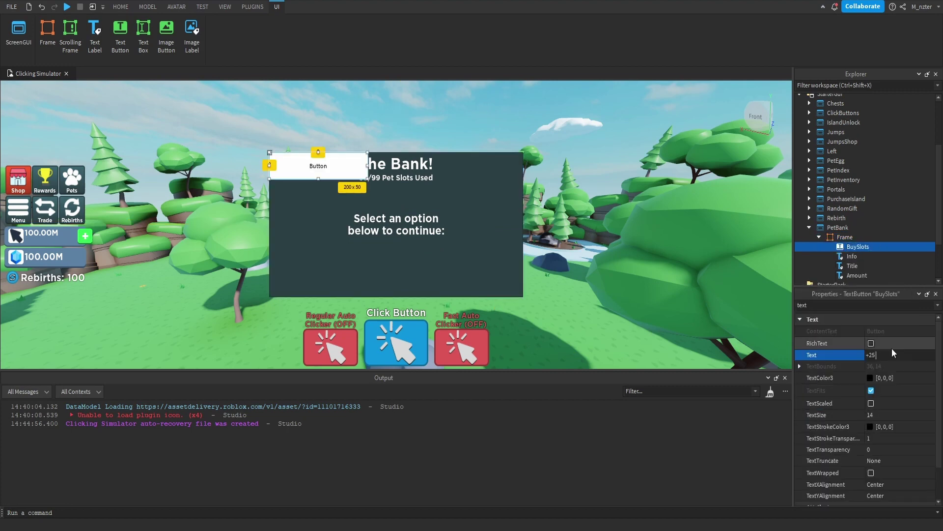
# - Set the BuySlots button's text to "+25 Slots" and its background color to bright green [6, 255, 85]
pyautogui.write('ots')
pyautogui.press('Return')
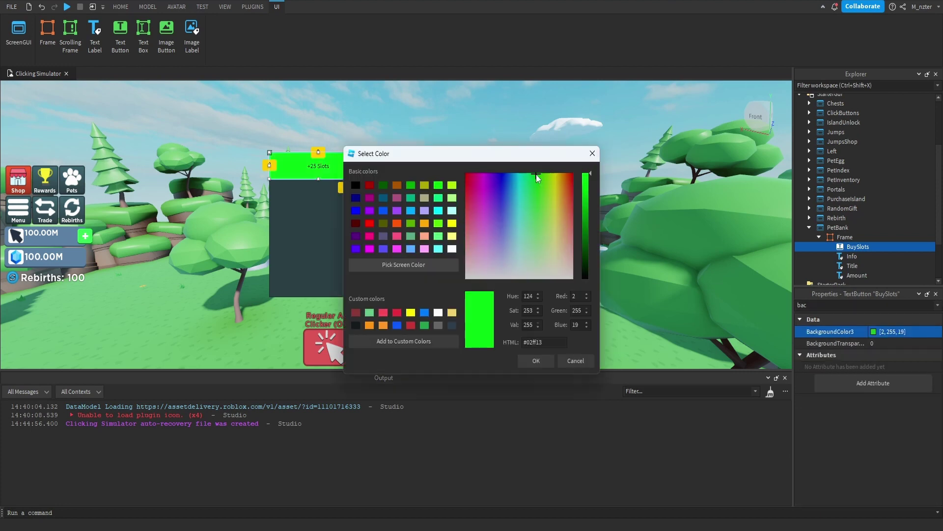
pyautogui.click(533, 178)
pyautogui.moveTo(532, 178); pyautogui.dragTo(532, 176)
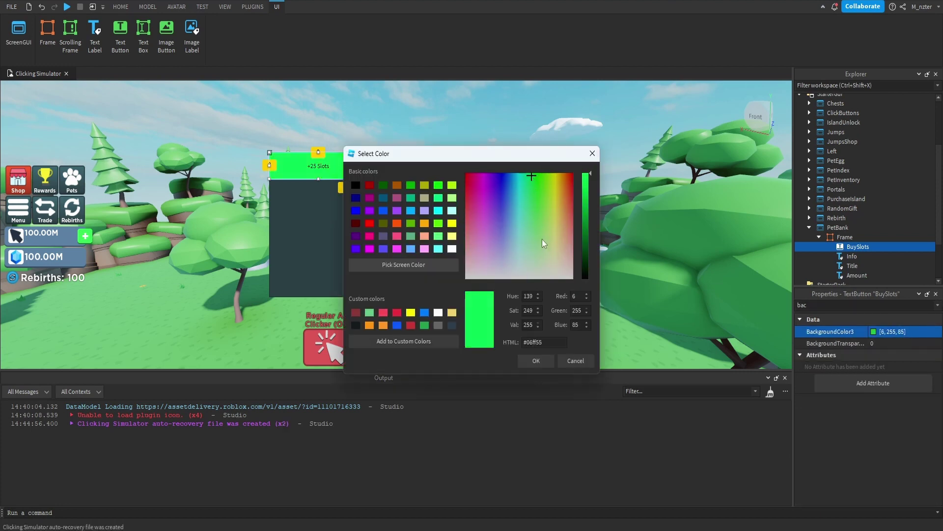
pyautogui.click(536, 361)
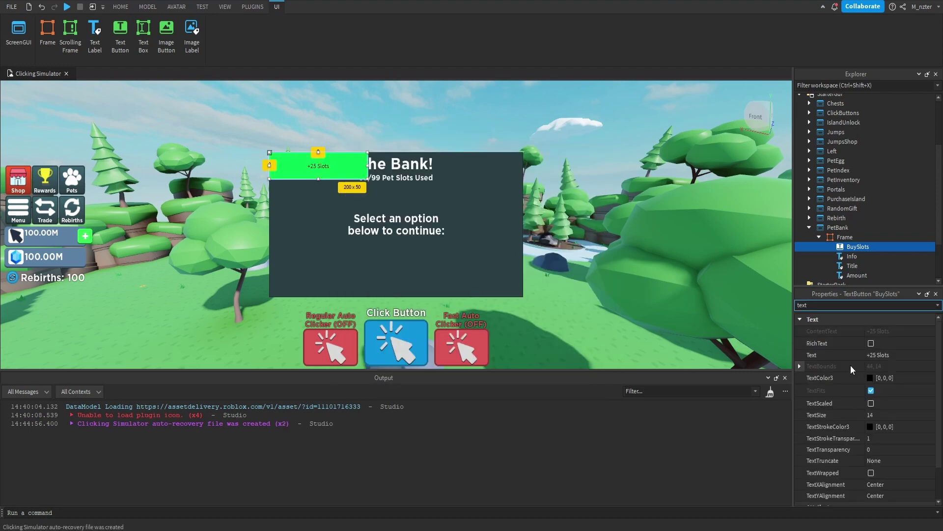
# - Turn on TextScaled for the BuySlots button and make its text white
pyautogui.click(871, 403)
pyautogui.click(870, 378)
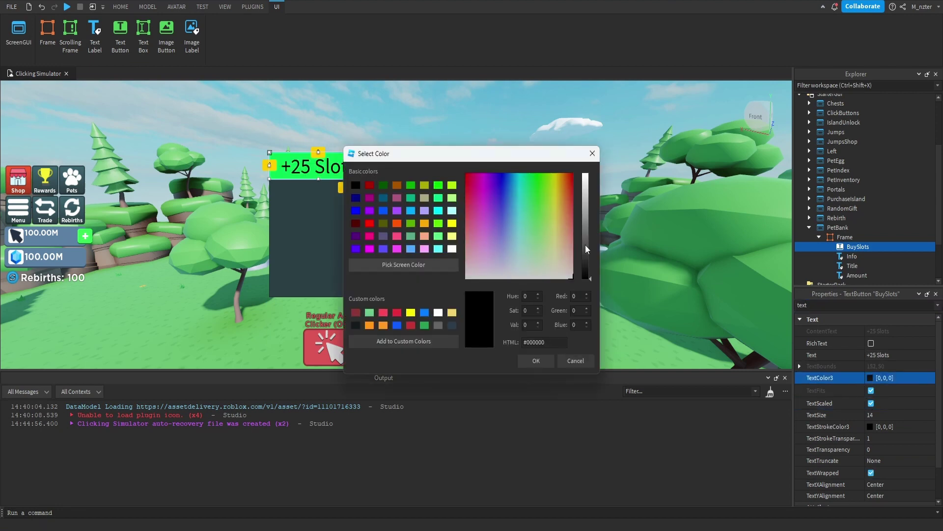
pyautogui.moveTo(582, 213); pyautogui.dragTo(603, 137)
pyautogui.click(536, 361)
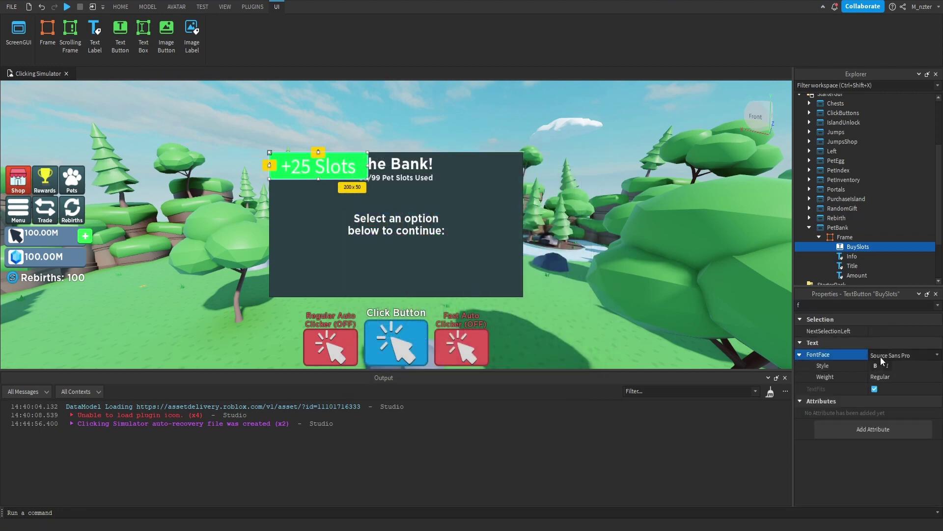
# - Change the BuySlots button's font to Gotham SSm in bold
pyautogui.click(881, 362)
pyautogui.click(896, 445)
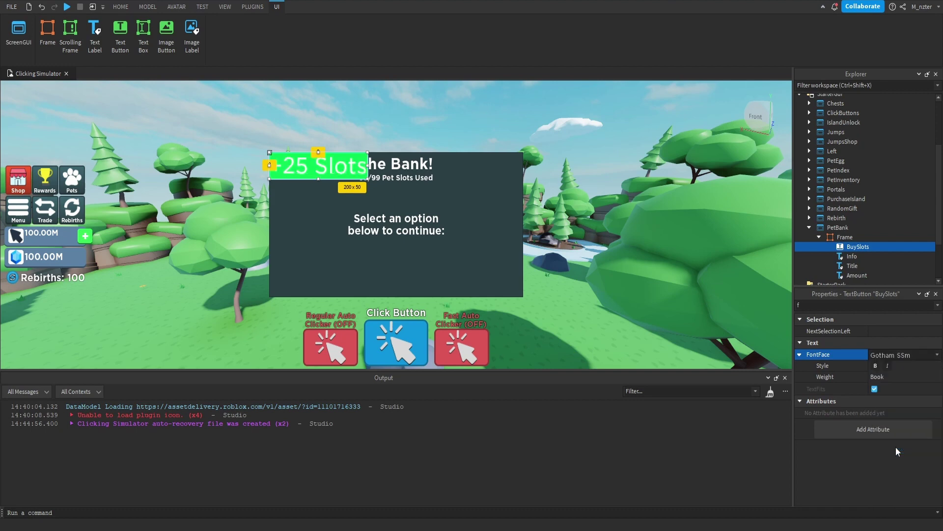
pyautogui.click(875, 365)
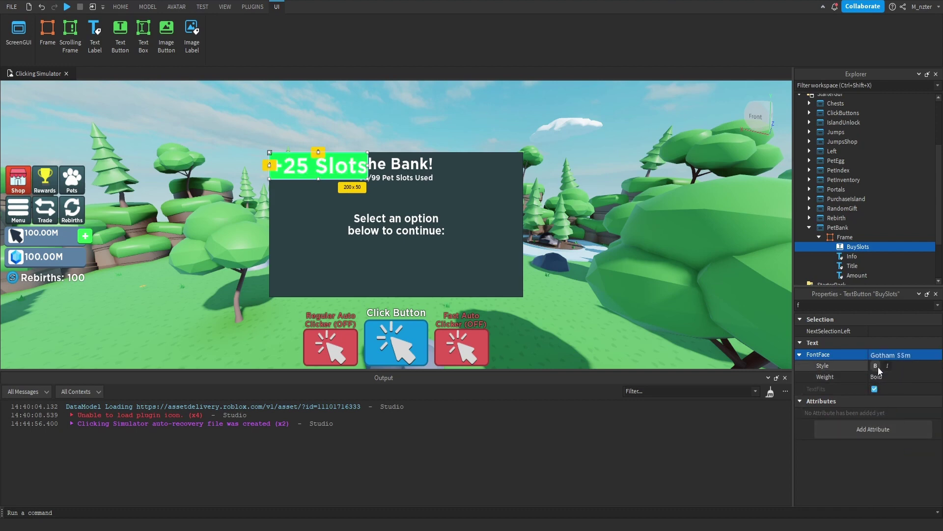
# - Resize the BuySlots button with a width scale of 0.18, about 92 x 20 pixels
pyautogui.click(846, 304)
pyautogui.press('BackSpace')
pyautogui.write('size')
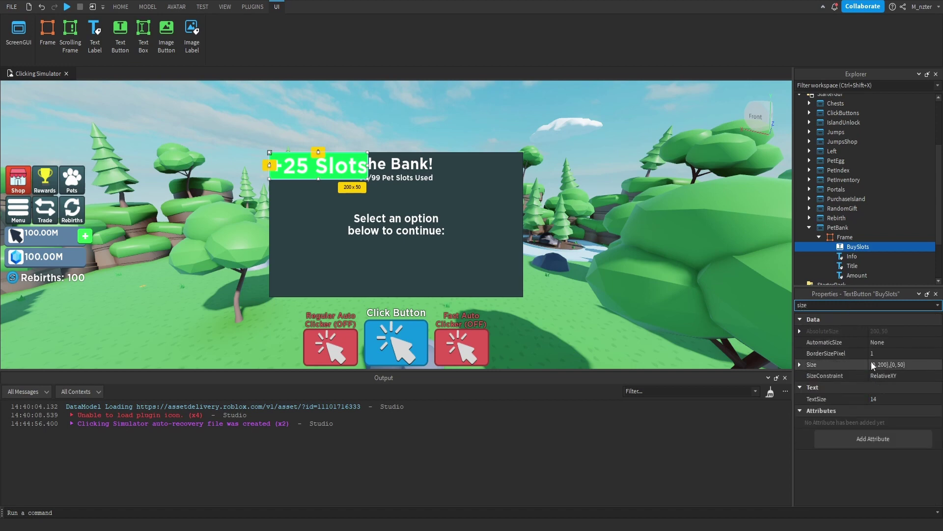
pyautogui.click(889, 364)
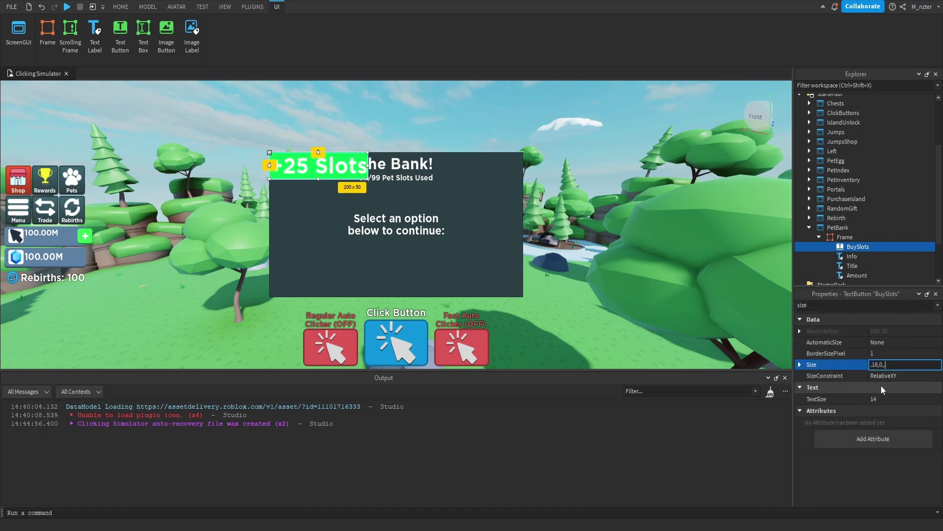
# - Place the BuySlots button beside the title, at Position {0.7, 0},{0.03, 0}
pyautogui.doubleClick(823, 305)
pyautogui.write('po')
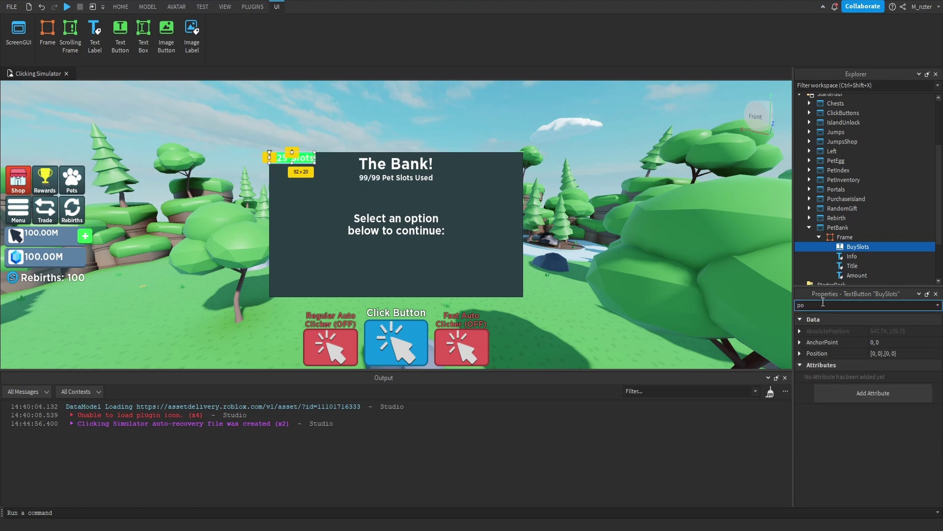
pyautogui.click(885, 354)
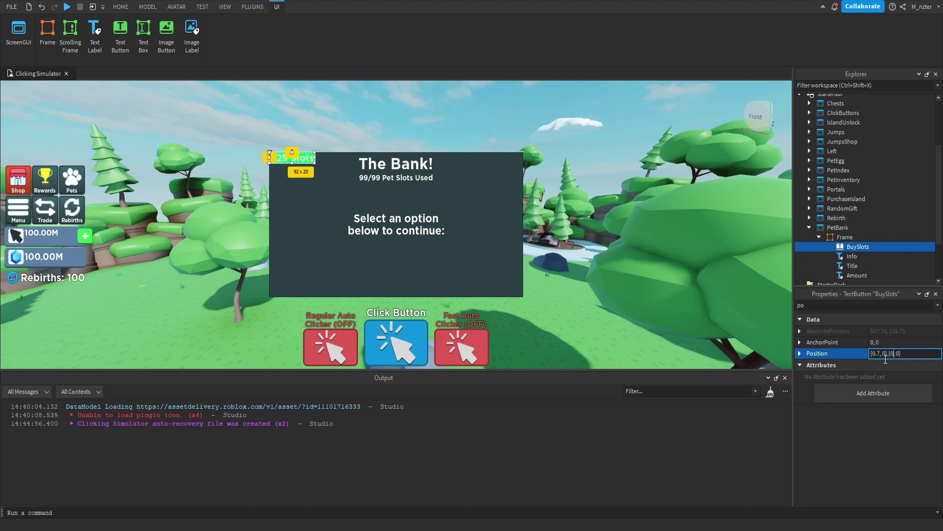
pyautogui.write('.03')
pyautogui.press('Return')
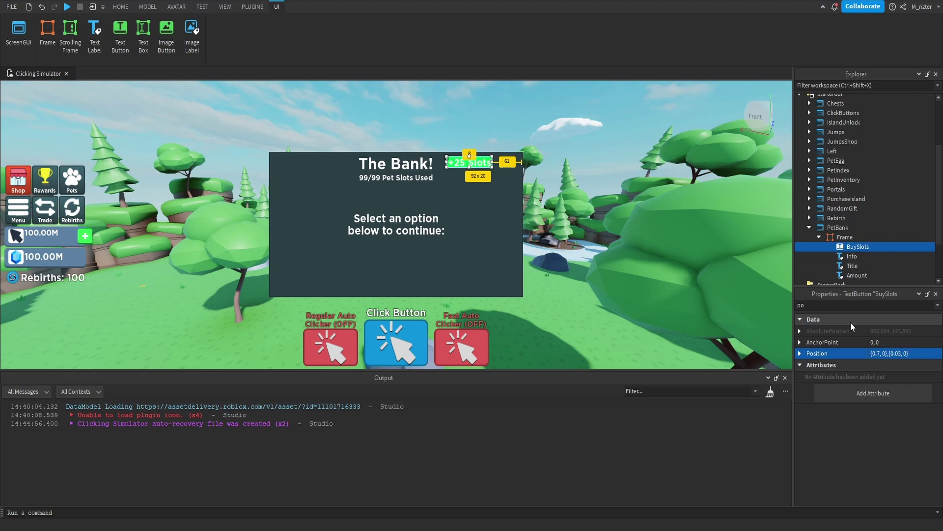
# - Add a UICorner to the BuySlots button and set its CornerRadius scale to 0.3
pyautogui.click(874, 247)
pyautogui.write('uic')
pyautogui.press('Return')
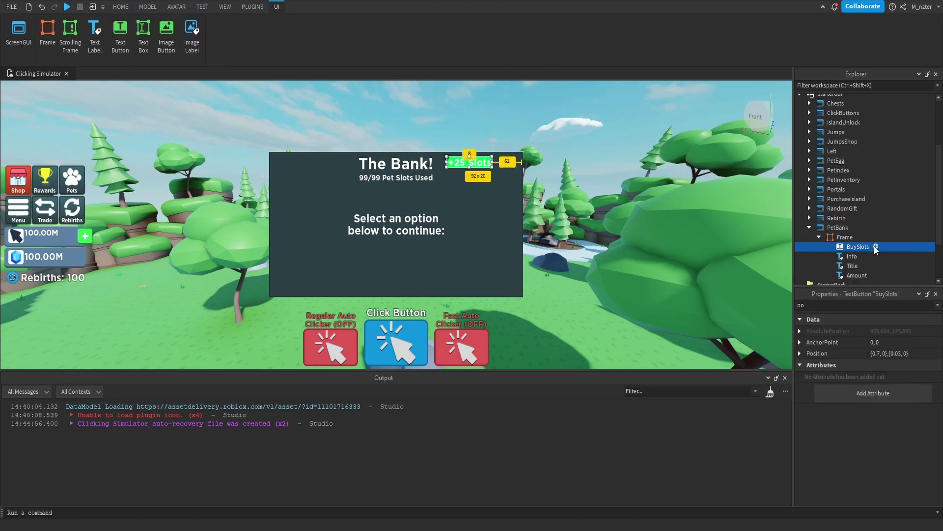
pyautogui.click(835, 305)
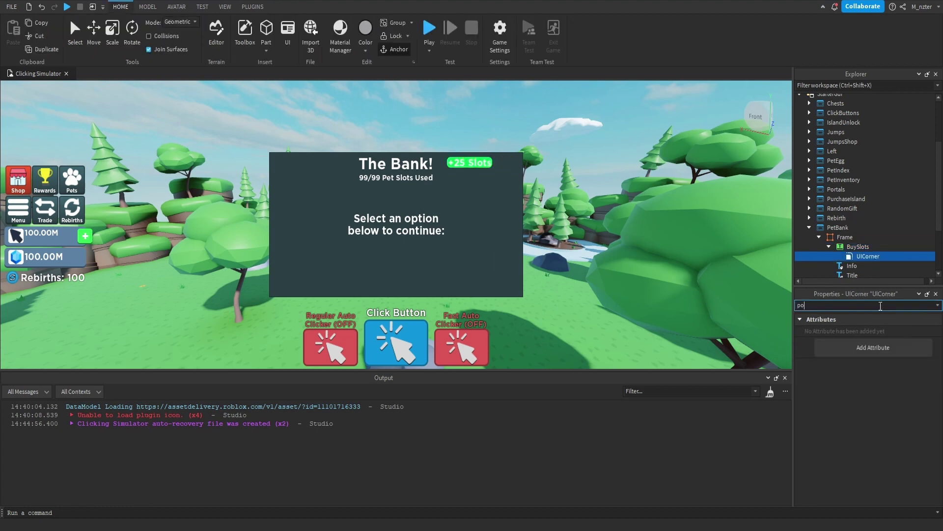
pyautogui.press('BackSpace')
pyautogui.press('BackSpace')
pyautogui.click(888, 330)
pyautogui.press('BackSpace')
pyautogui.press('BackSpace')
pyautogui.press('BackSpace')
pyautogui.press('BackSpace')
pyautogui.write('0.3')
pyautogui.press('Return')
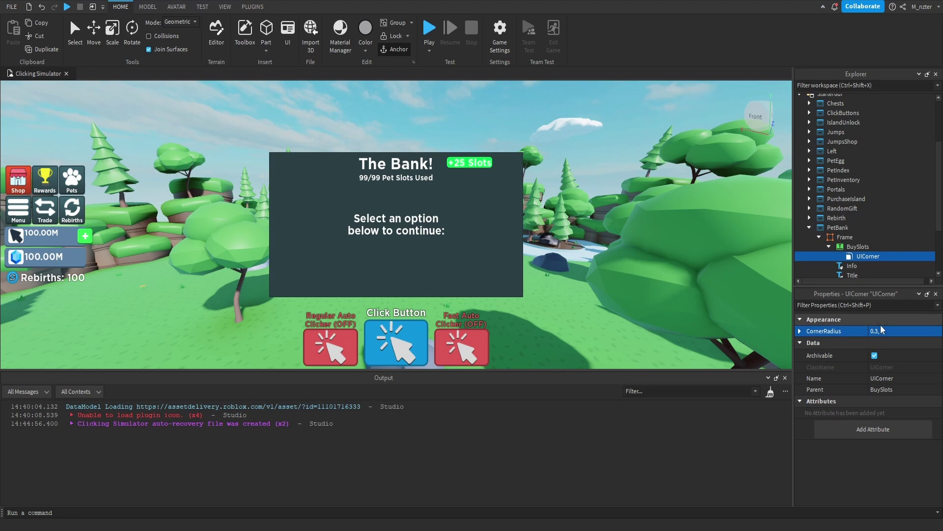
# - Add a UIStroke to the BuySlots button
pyautogui.click(878, 246)
pyautogui.hotkey('ctrl', 'i')
pyautogui.write('uist')
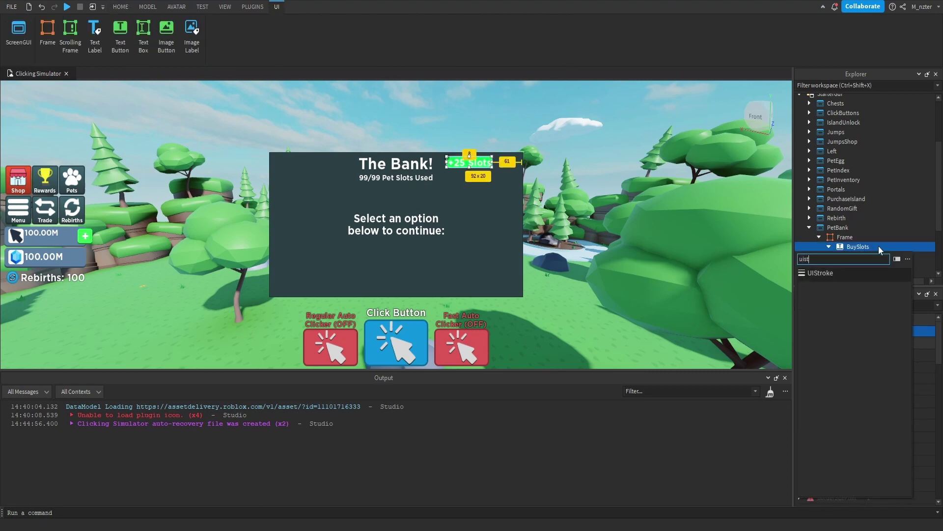
pyautogui.press('Return')
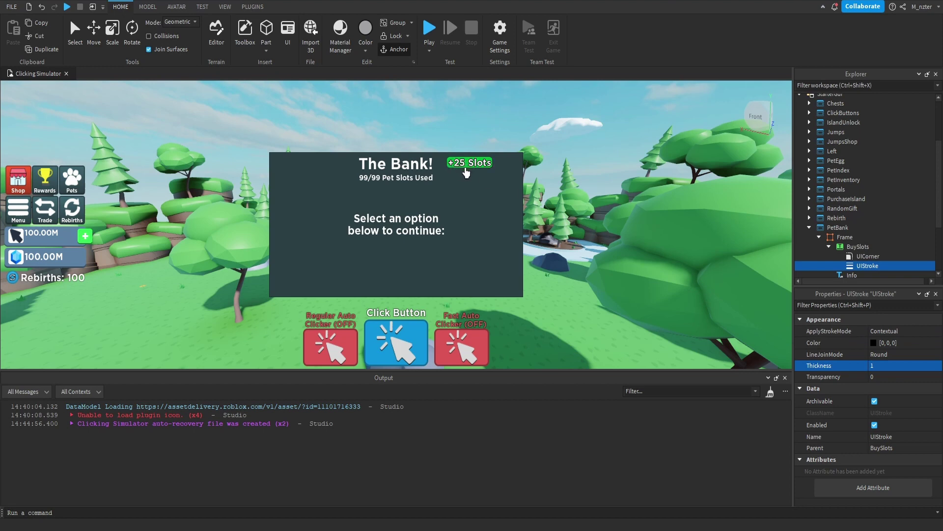
# - Set the BuySlots UIStroke's ApplyStrokeMode to Border and its Thickness to 2
pyautogui.doubleClick(873, 333)
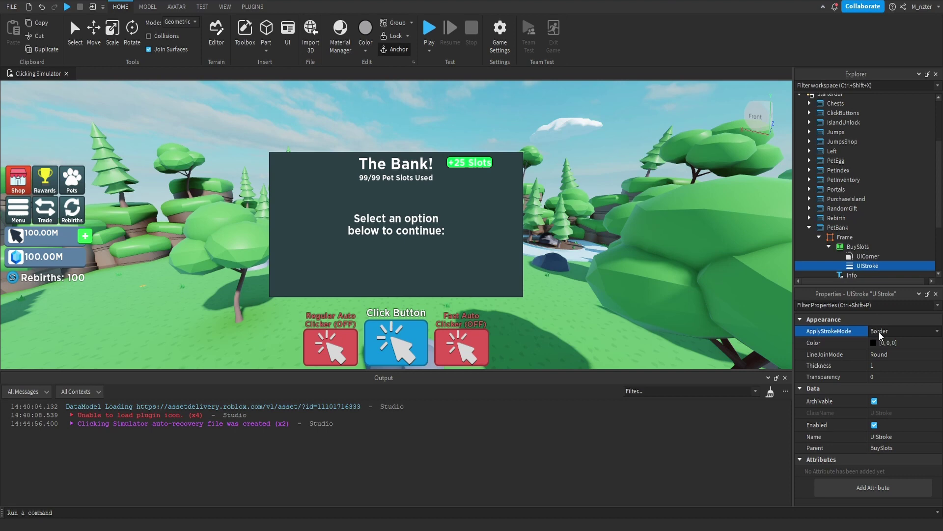
pyautogui.click(885, 366)
pyautogui.write('2')
pyautogui.press('Return')
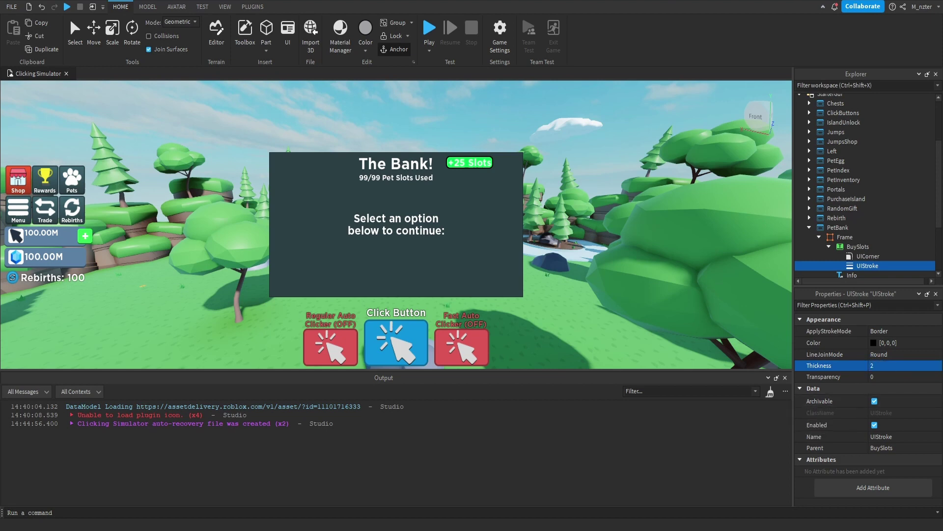
# - Copy the Exit button from the Rebirth GUI's Frame into the PetBank Frame
pyautogui.click(828, 246)
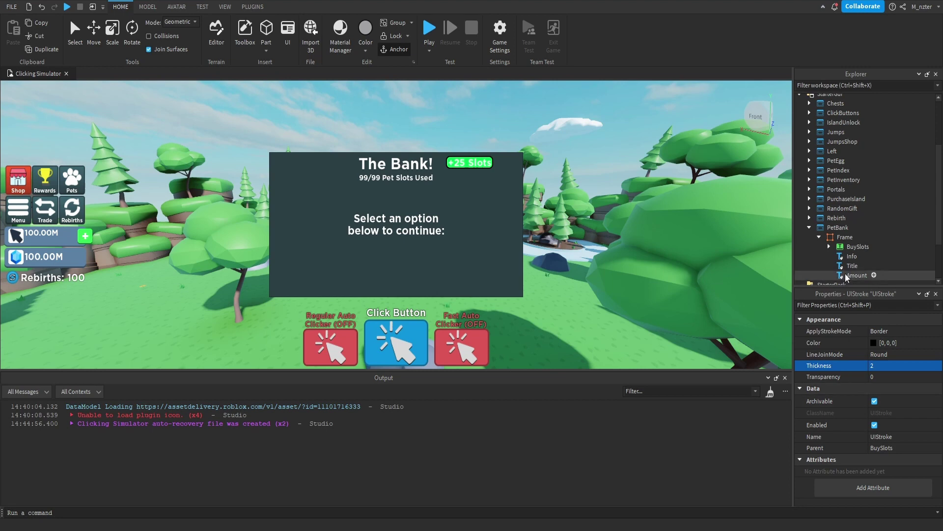
pyautogui.scroll(-1, 845, 273)
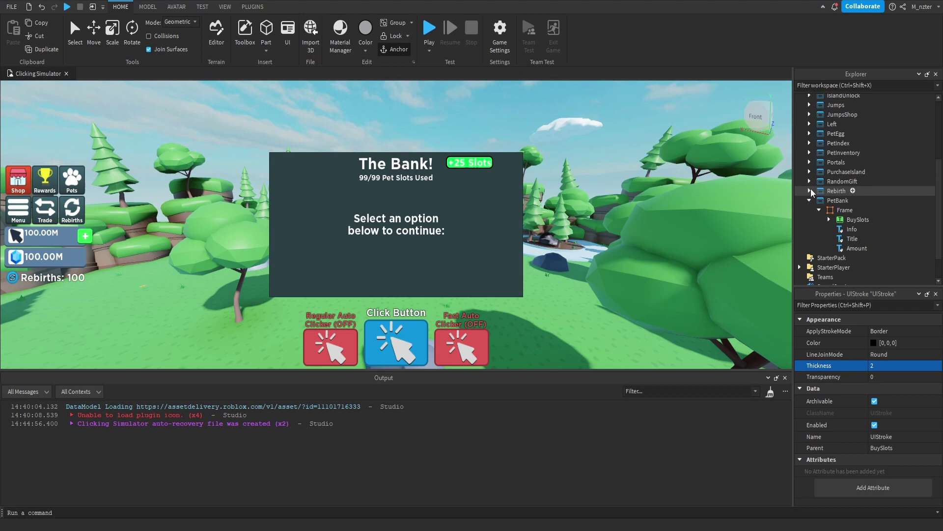
pyautogui.click(809, 191)
pyautogui.click(819, 200)
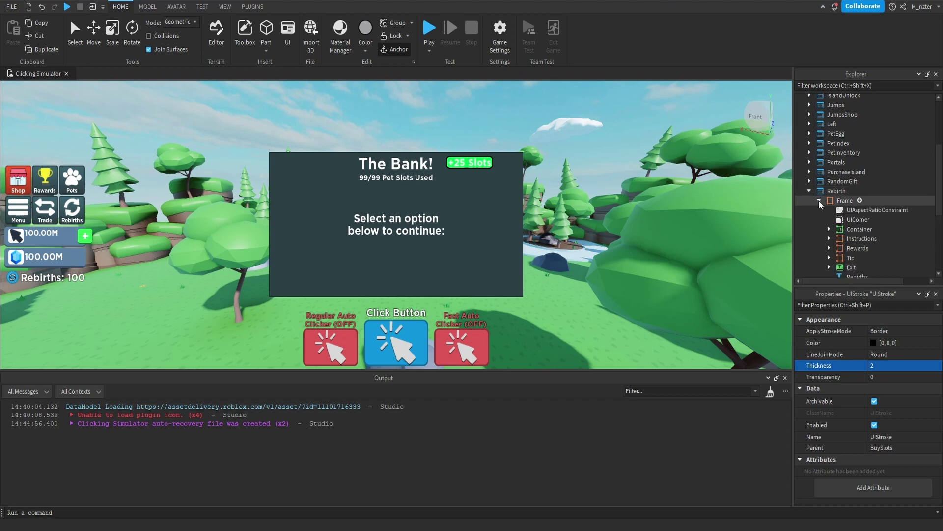
pyautogui.scroll(-1, 845, 236)
pyautogui.click(848, 241)
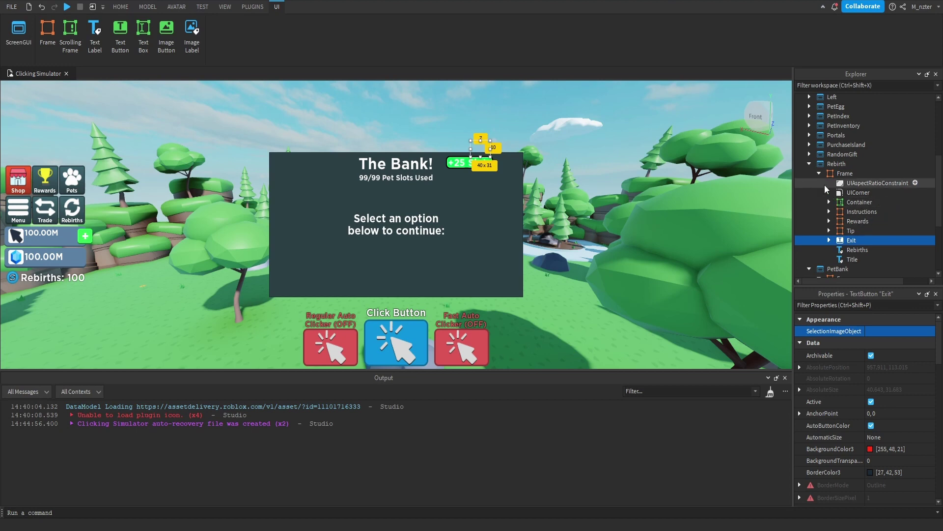
pyautogui.click(809, 163)
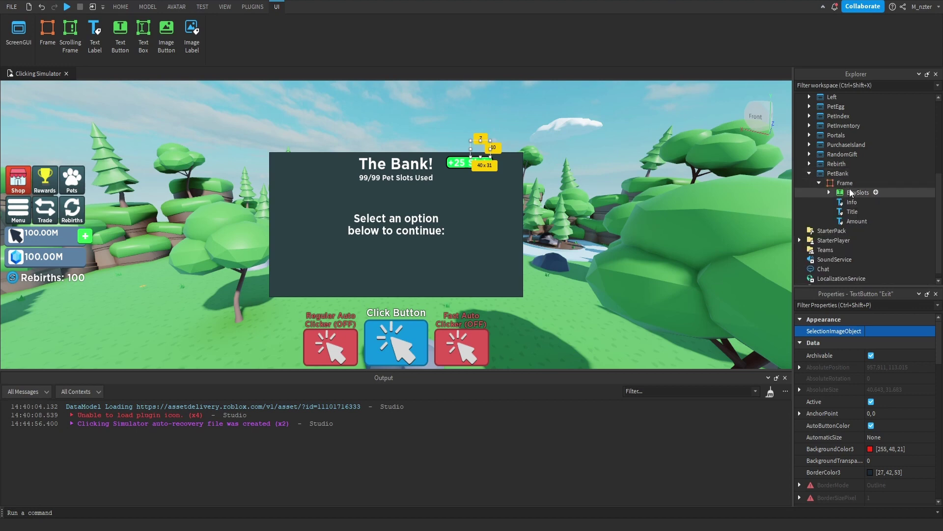
pyautogui.click(850, 185)
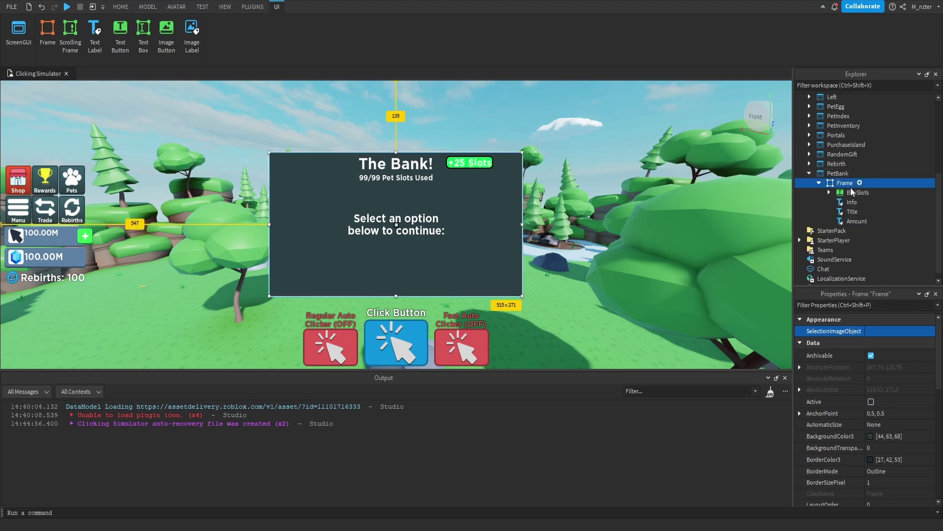
pyautogui.hotkey('ctrl', 'shift', 'v')
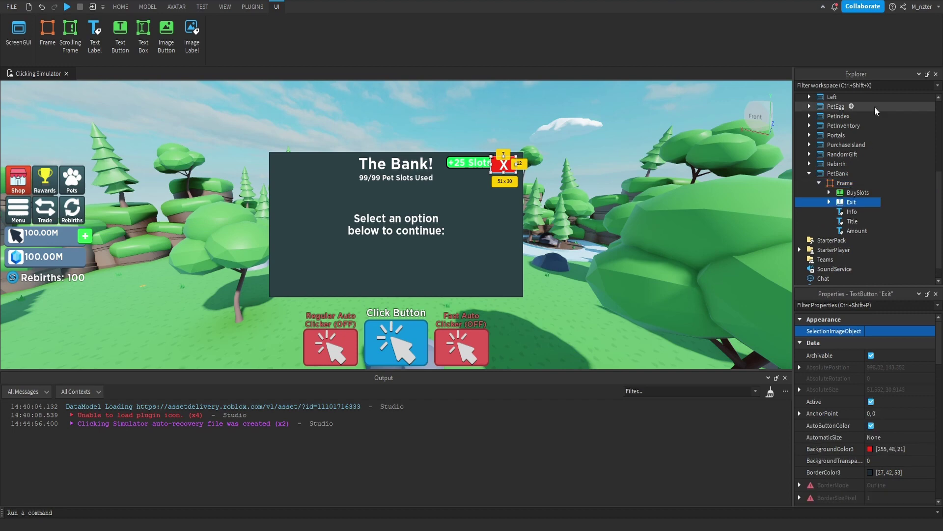
# - Set the PetBank Exit button's Position to {0.93, 0},{0.03, 0} and its Size to {0.06, 0},{0.1, 0}
pyautogui.scroll(-5, 867, 367)
pyautogui.click(887, 358)
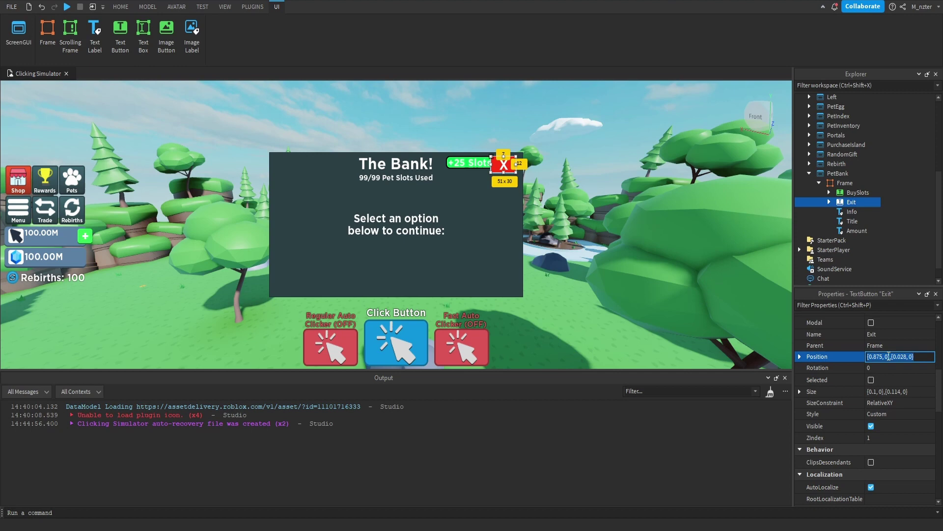
pyautogui.write('.93, 0}')
pyautogui.write(',{0.0')
pyautogui.write('3')
pyautogui.click(899, 392)
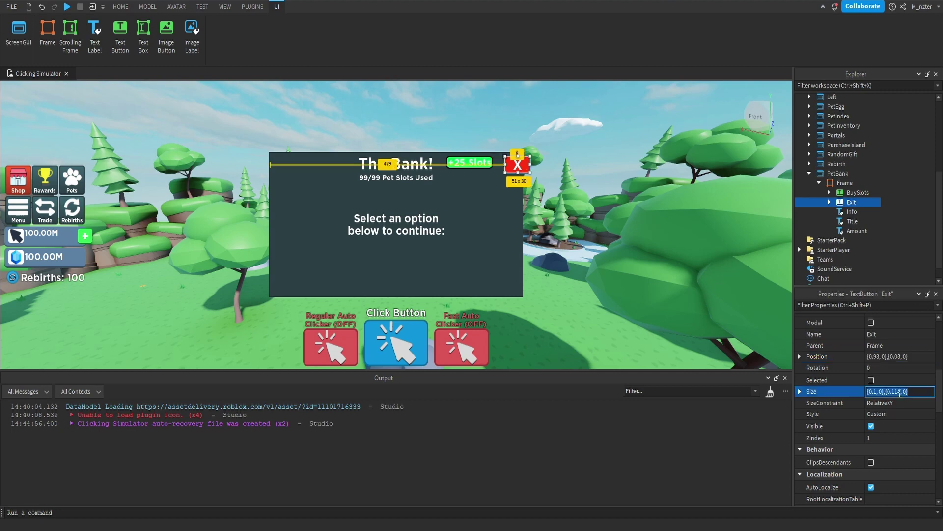
pyautogui.write('.06,0,.1,0')
pyautogui.press('Return')
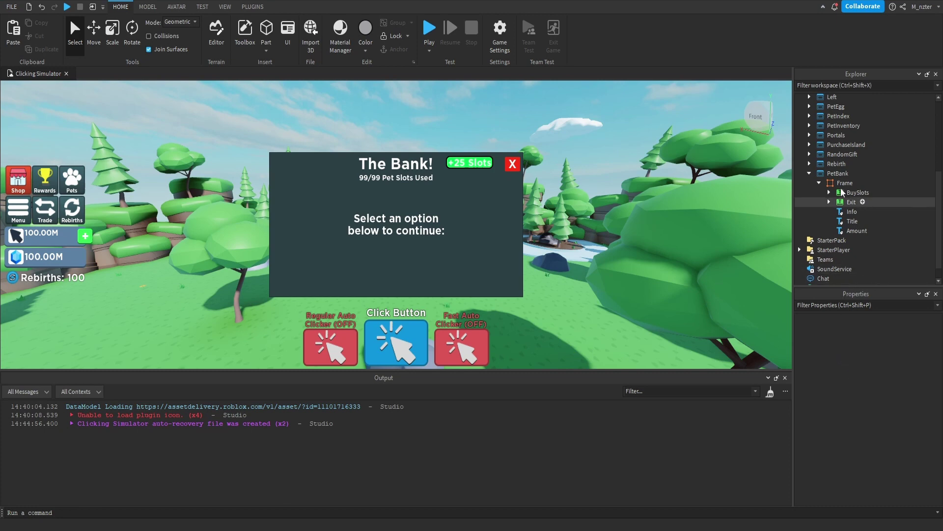
# - Copy the Search frame from the PetInventory GUI's Frame into the PetBank Frame
pyautogui.click(809, 125)
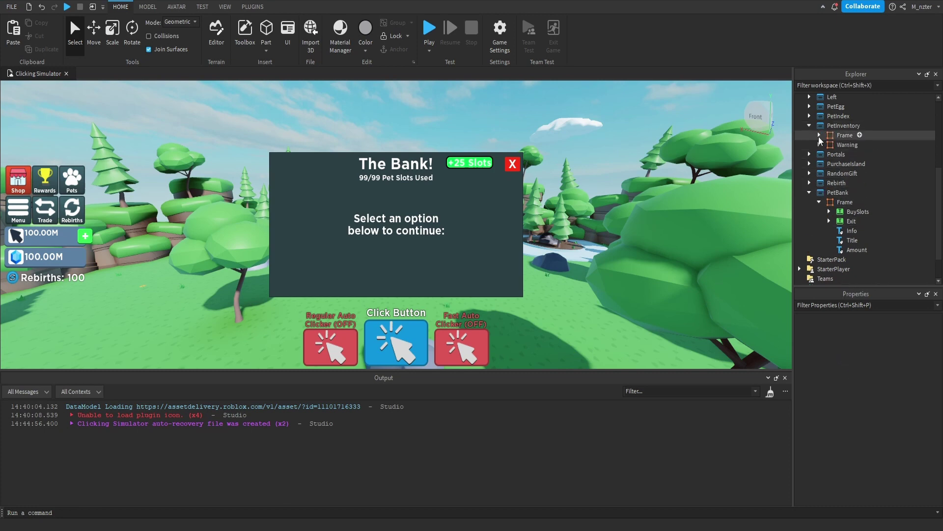
pyautogui.click(819, 135)
pyautogui.click(836, 173)
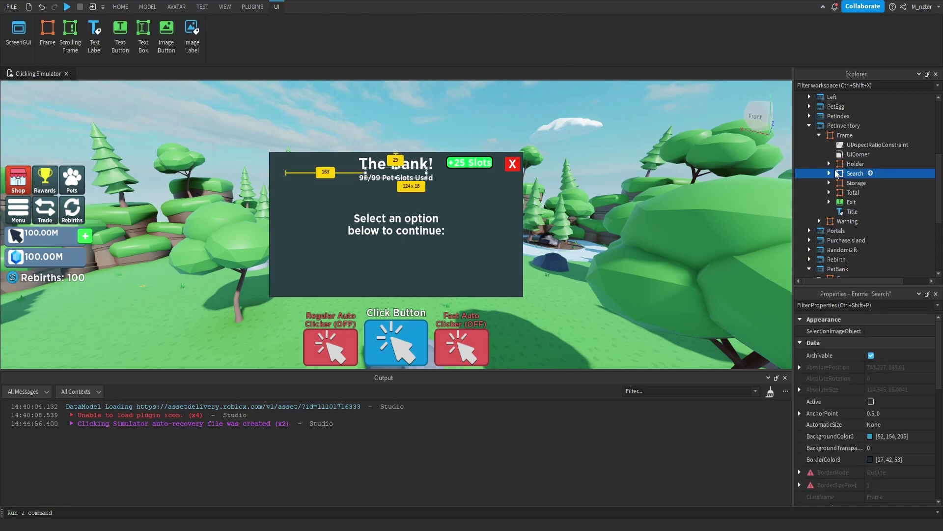
pyautogui.click(809, 126)
pyautogui.click(844, 183)
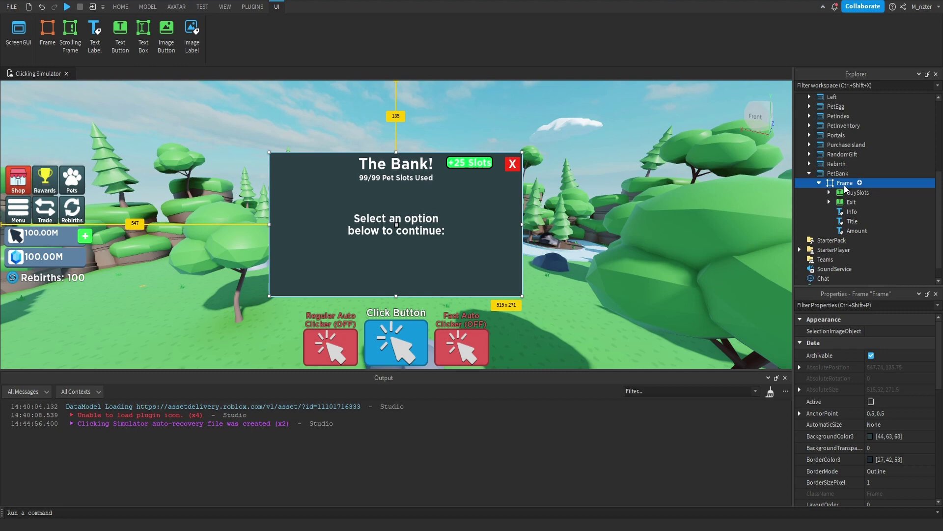
pyautogui.hotkey('ctrl', 'shift', 'v')
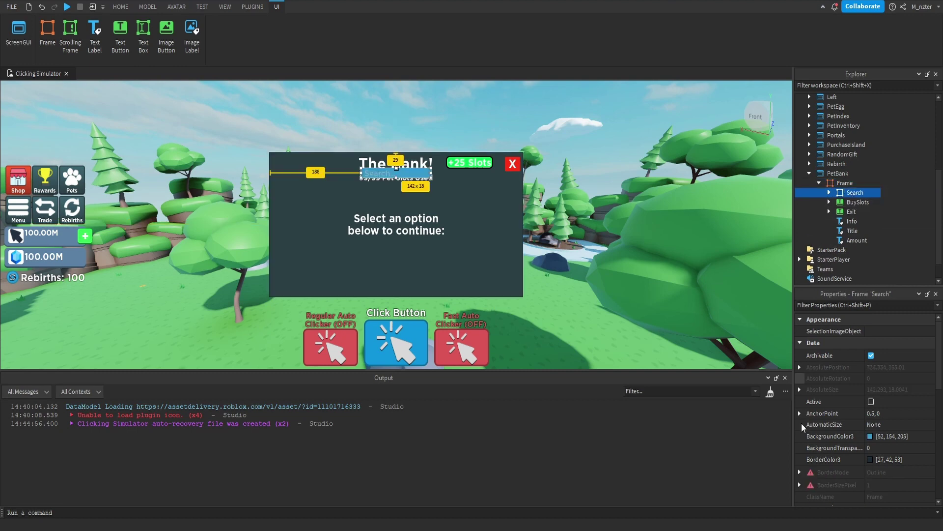
# - Place the PetBank Search frame beside the title, at Position {0.16, 0},{0.03, 0}
pyautogui.scroll(-4, 801, 402)
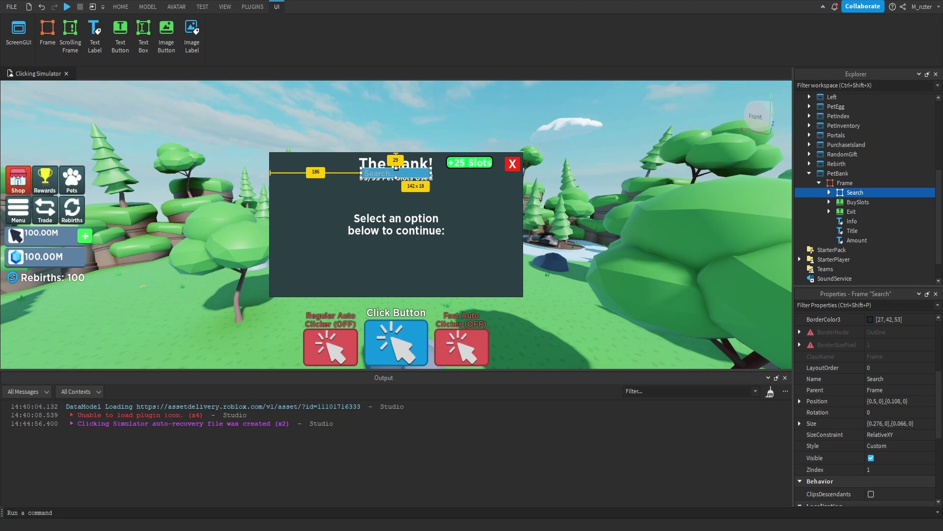
pyautogui.click(879, 400)
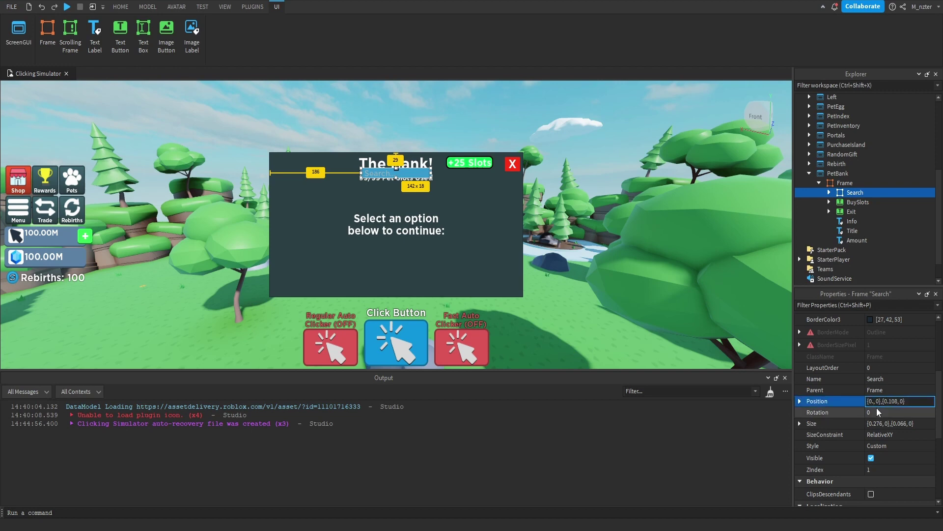
pyautogui.write('16')
pyautogui.write('03')
pyautogui.click(467, 178)
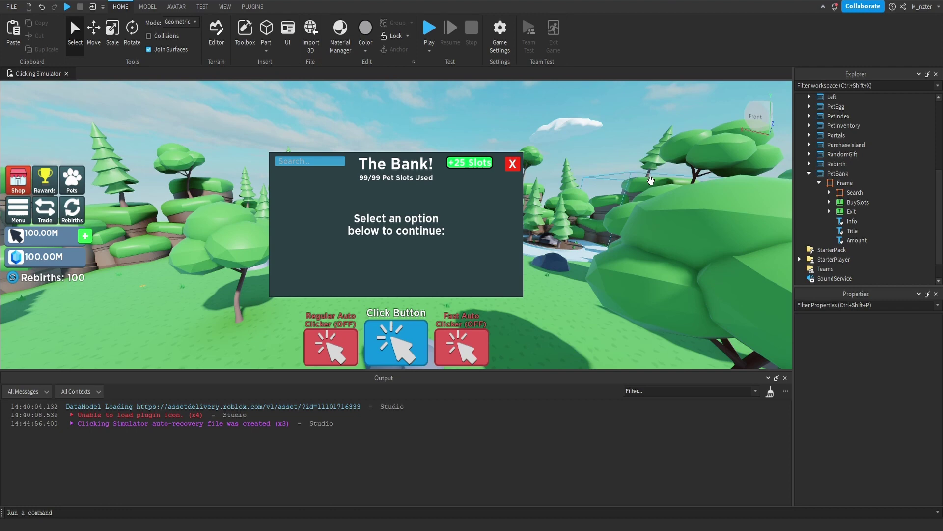
# - Copy the BuySlots button's UIStroke into the Search frame and set its Thickness to 2.5
pyautogui.click(829, 202)
pyautogui.click(853, 222)
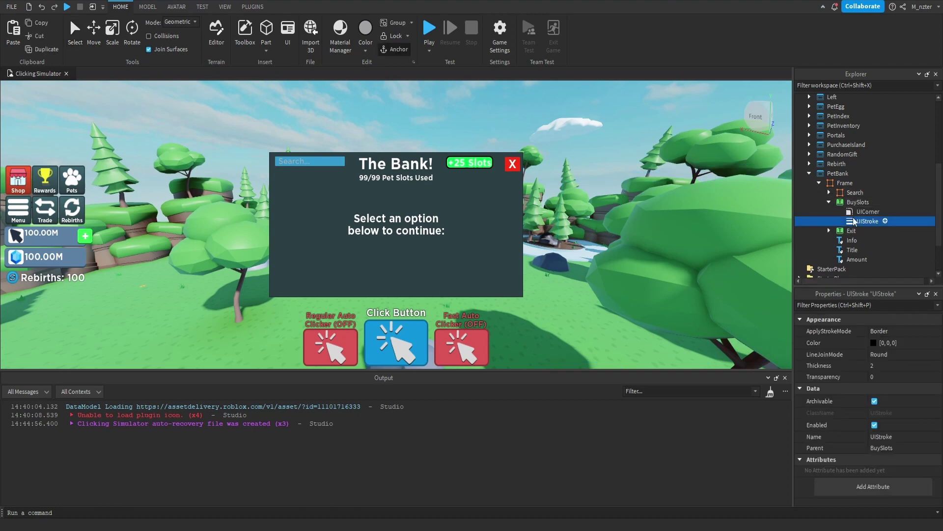
pyautogui.click(829, 201)
pyautogui.click(829, 192)
pyautogui.click(836, 196)
pyautogui.press('Down')
pyautogui.press('Down')
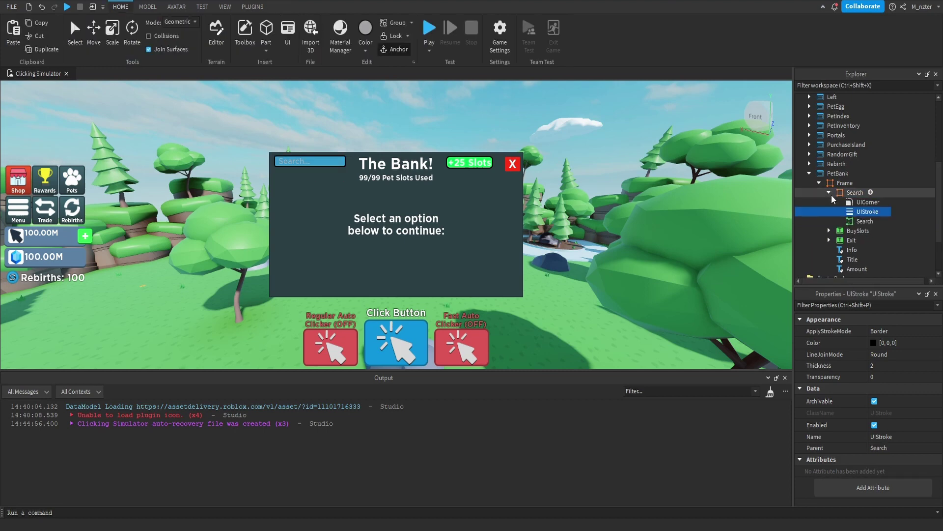
pyautogui.click(900, 366)
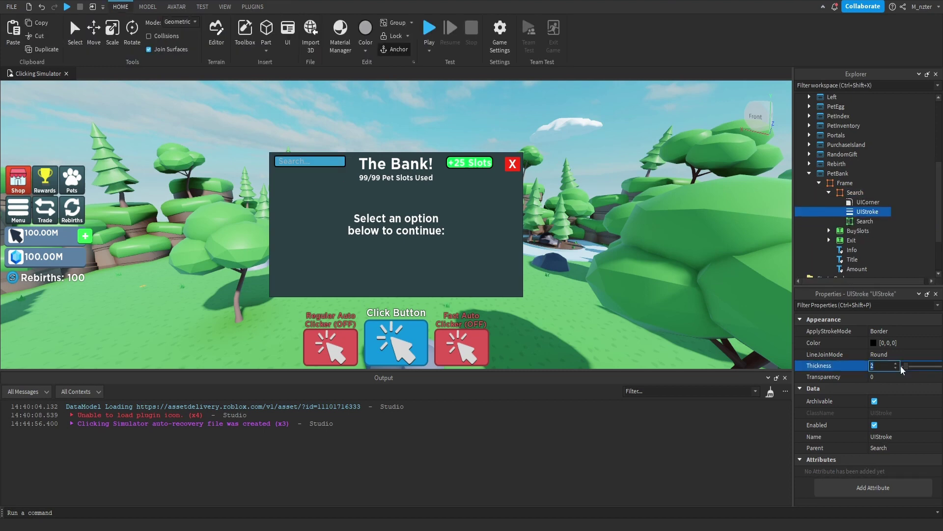
pyautogui.press('Return')
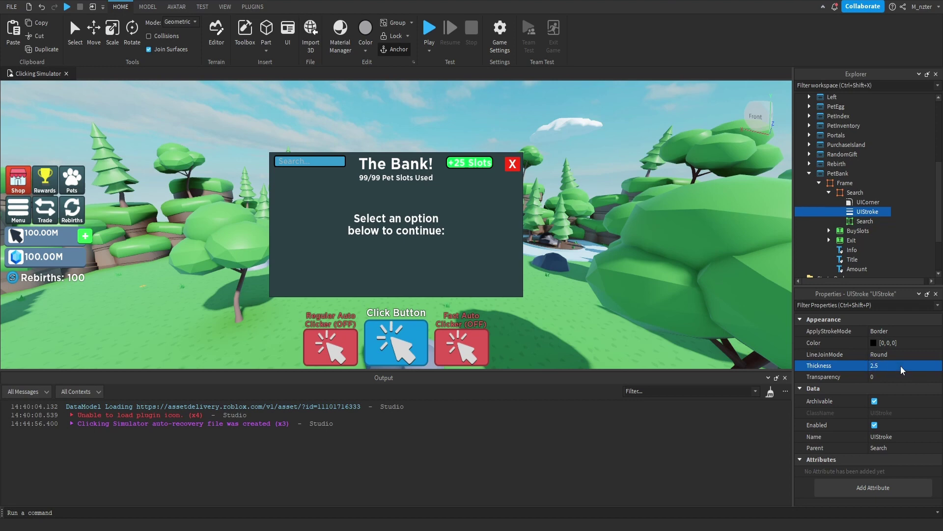
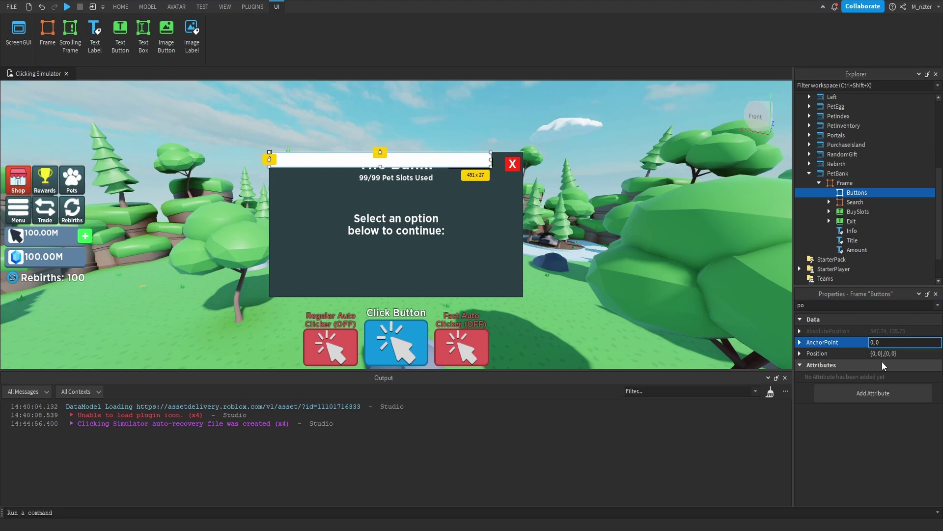
# - Set the Buttons frame's AnchorPoint to 0.5, 0 and its Position to {0.5, 0},{0.865, 0}
pyautogui.write('5')
pyautogui.click(872, 353)
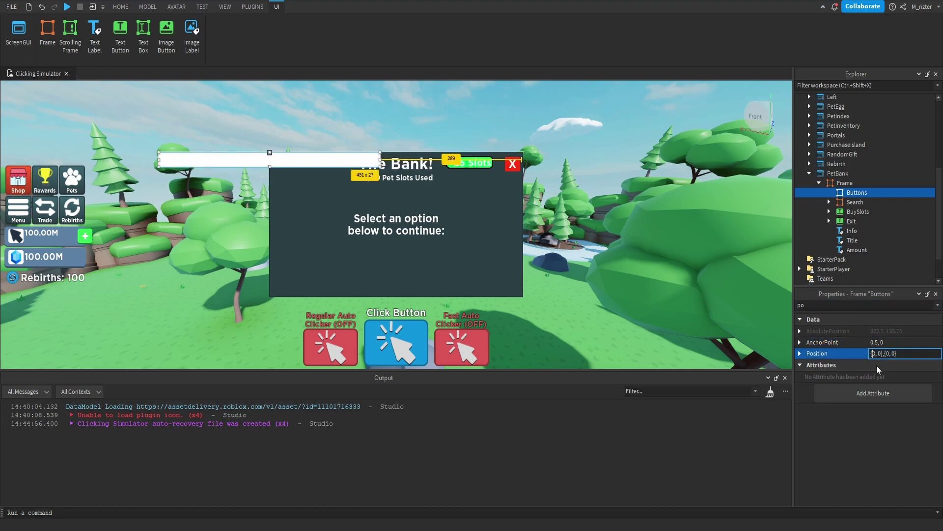
pyautogui.press('Return')
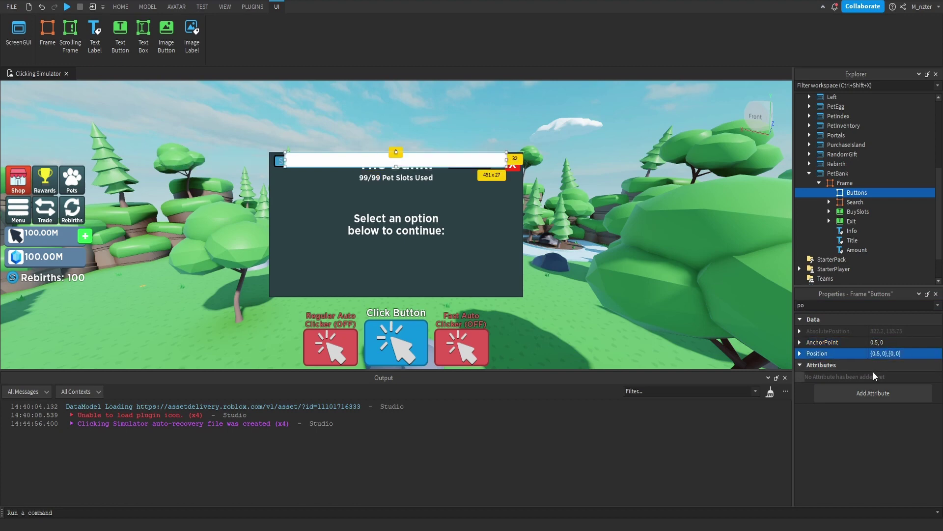
pyautogui.click(892, 353)
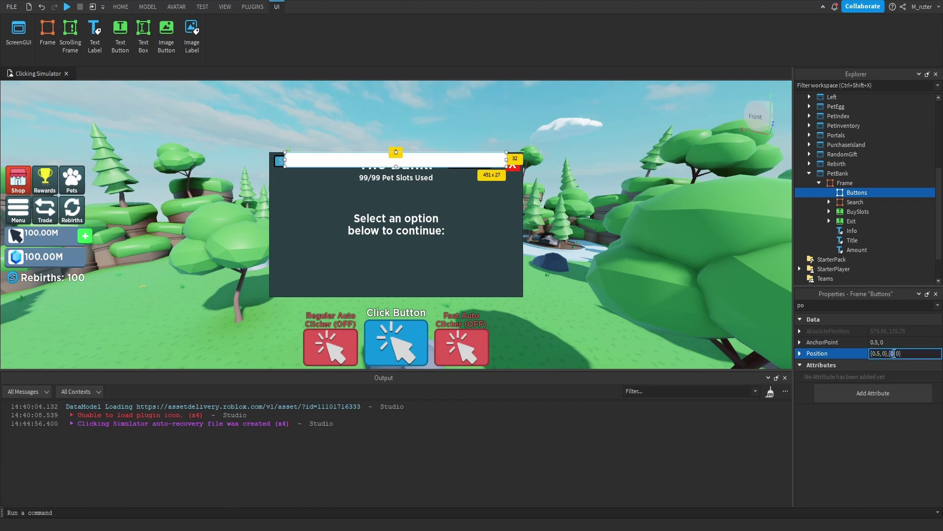
pyautogui.press('BackSpace')
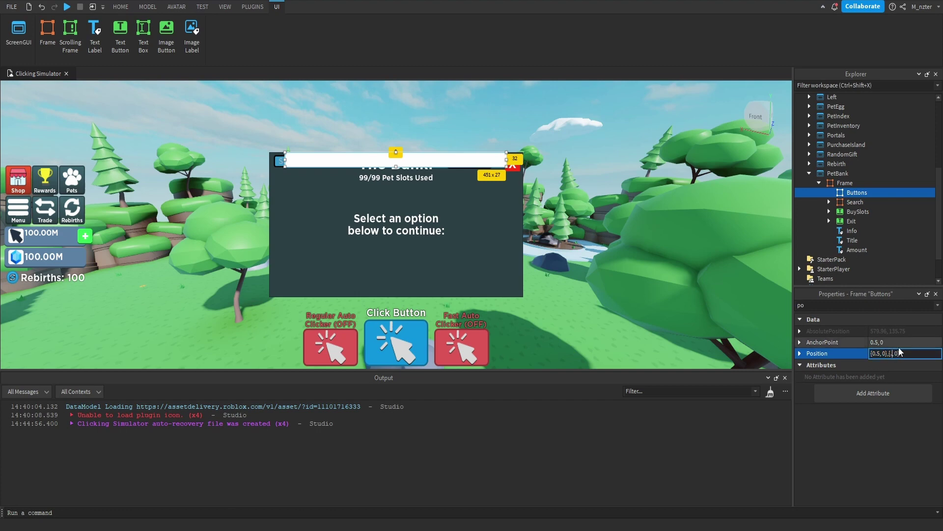
pyautogui.write('.865')
pyautogui.press('Return')
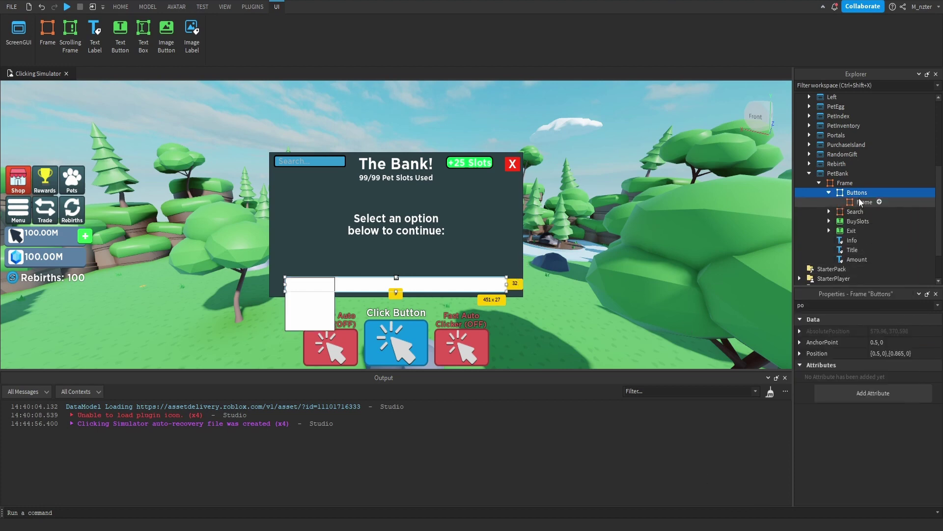
# - Rename the frame inside Buttons to Mode and set its Size to {1, 0},{1, 0}
pyautogui.click(860, 202)
pyautogui.click(860, 202)
pyautogui.write('Node')
pyautogui.press('Return')
pyautogui.click(860, 305)
pyautogui.write('size')
pyautogui.click(880, 364)
pyautogui.write('1, 0},{1, 0')
pyautogui.press('Return')
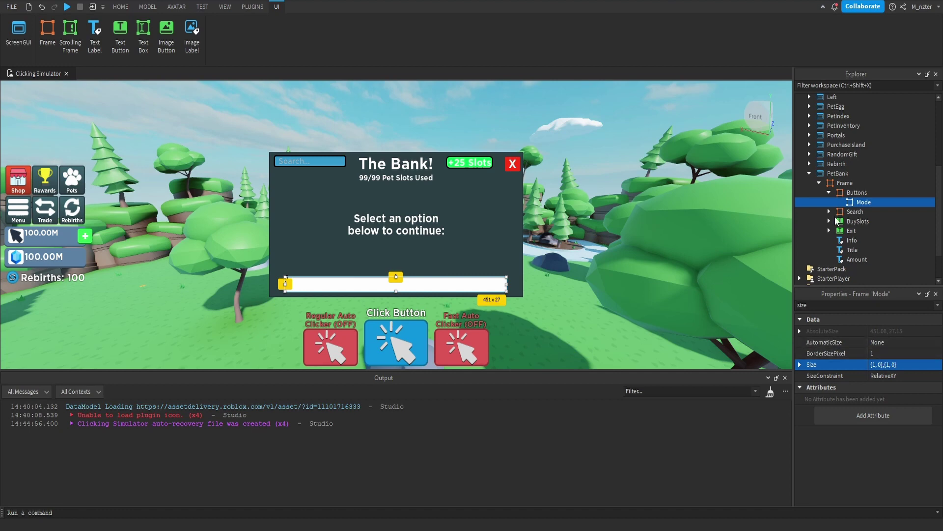
# - Insert a UIGridLayout and a TextButton into the Mode frame
pyautogui.click(857, 193)
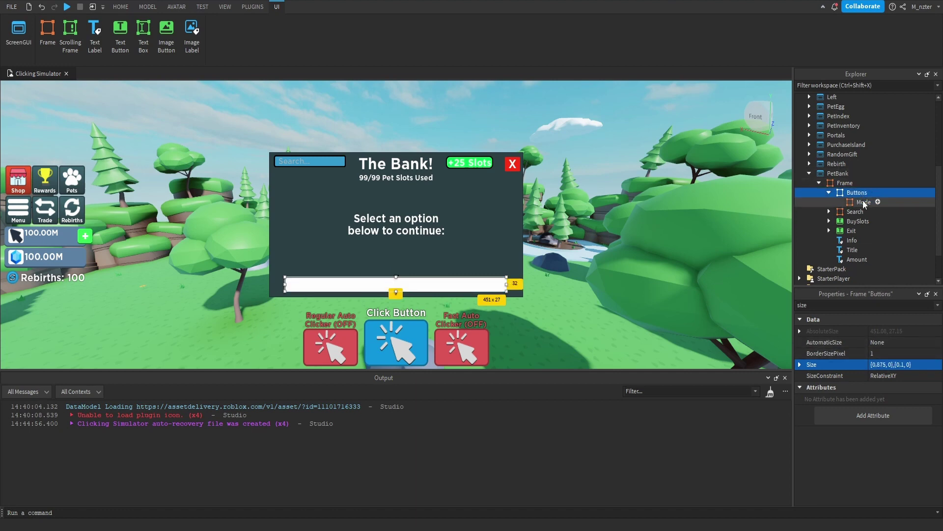
pyautogui.click(862, 202)
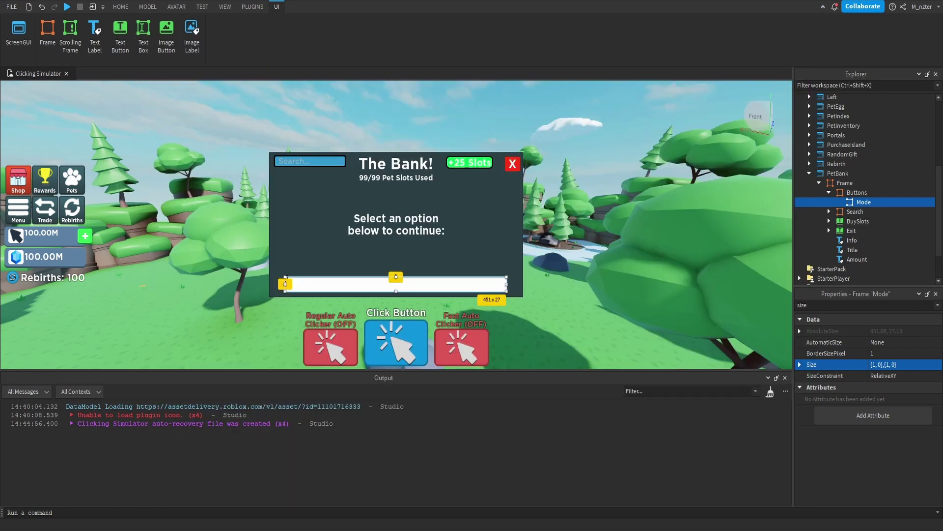
pyautogui.click(876, 203)
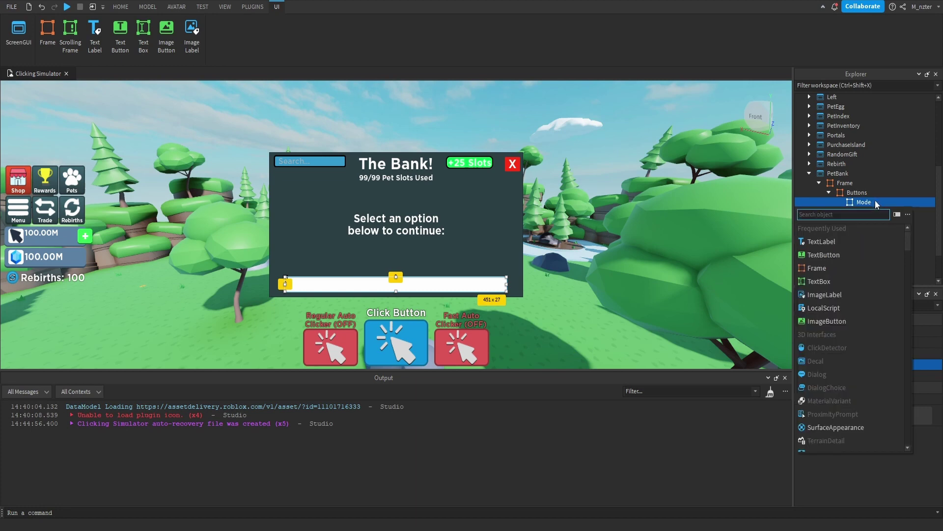
pyautogui.write('UIList')
pyautogui.press('Return')
pyautogui.click(880, 202)
pyautogui.write('textbutton')
pyautogui.press('Return')
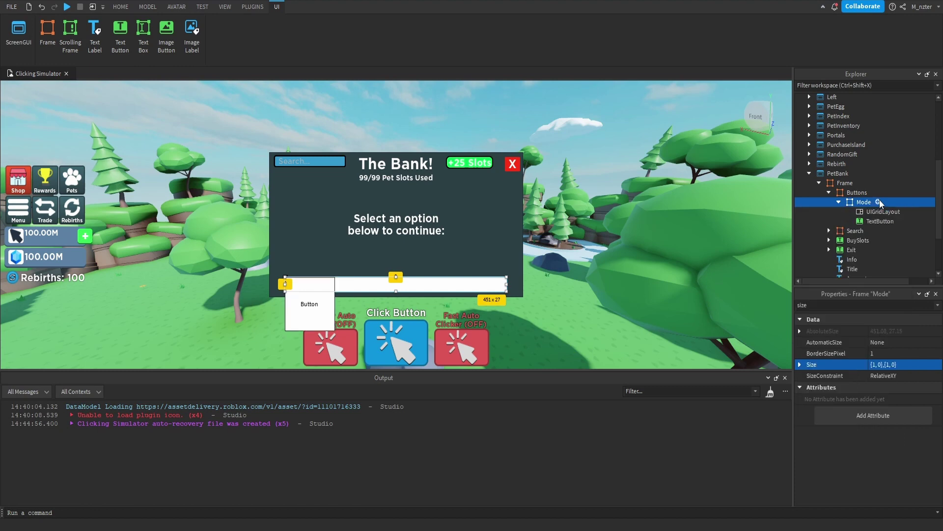
# - Set the Mode frame's UIGridLayout CellSize to {0.3, 0},{1, 0}
pyautogui.click(883, 211)
pyautogui.click(867, 304)
pyautogui.hotkey('ctrl', 'a')
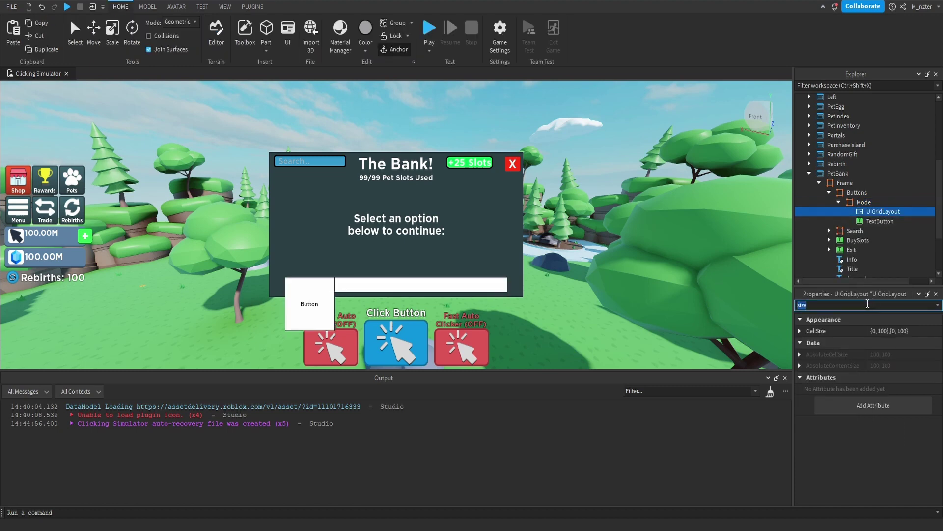
pyautogui.press('BackSpace')
pyautogui.click(884, 342)
pyautogui.write('.3')
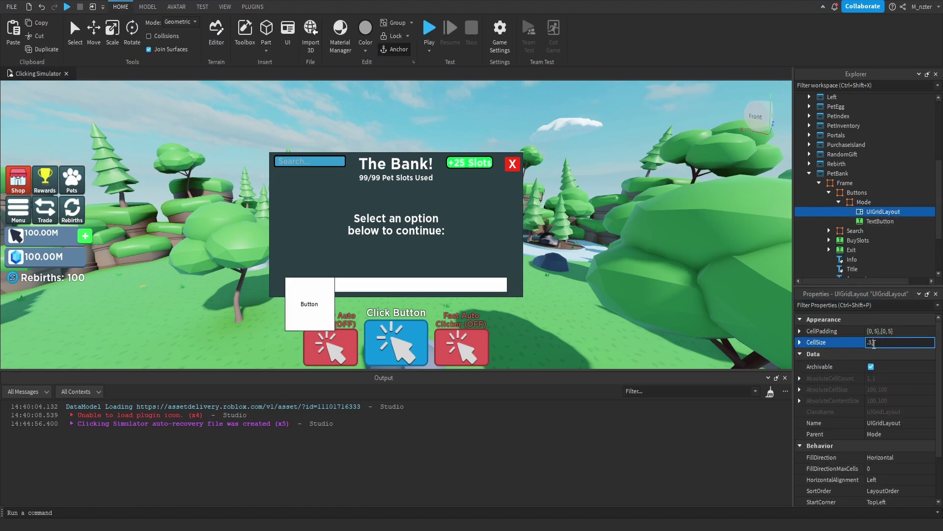
pyautogui.write(',1')
pyautogui.press('Return')
# - Set the Mode grid layout's CellPadding to {0.05, 0},{0, 0} and its HorizontalAlignment to Center
pyautogui.click(877, 330)
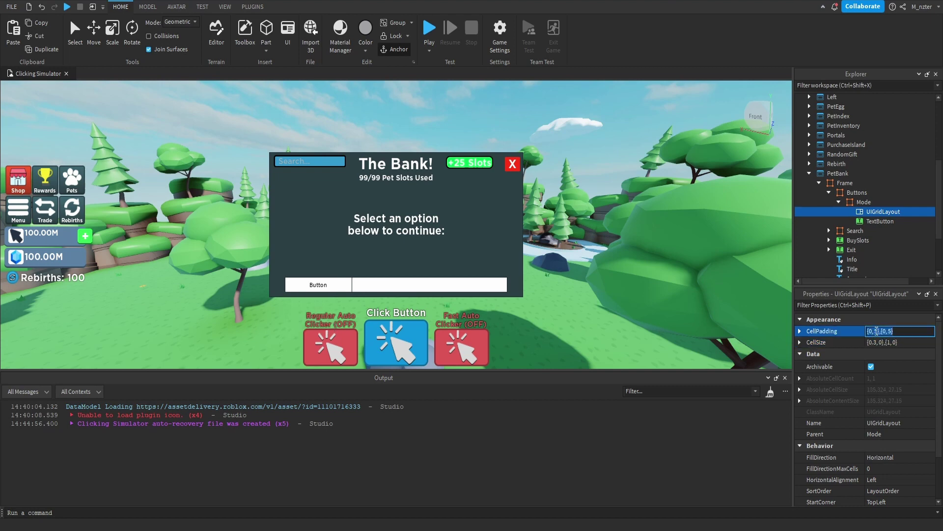
pyautogui.write('.05,0,0,0')
pyautogui.press('Return')
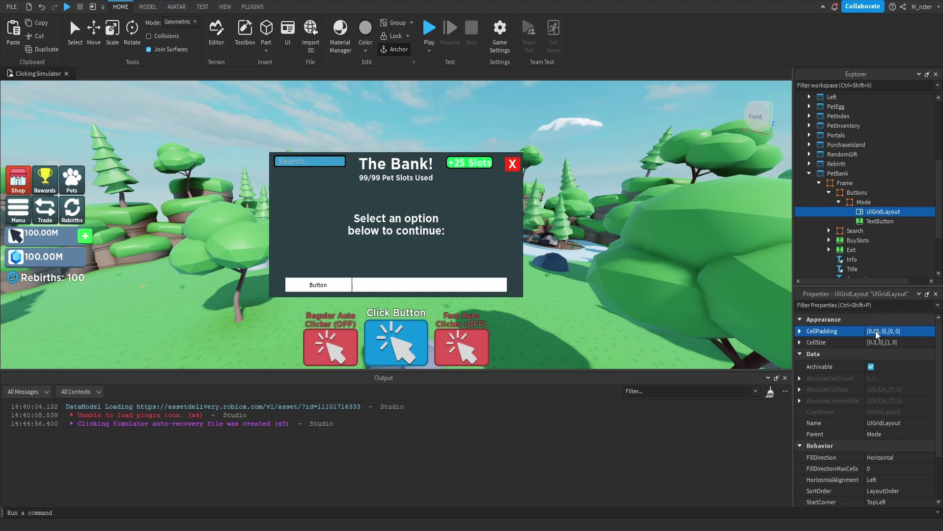
pyautogui.click(894, 480)
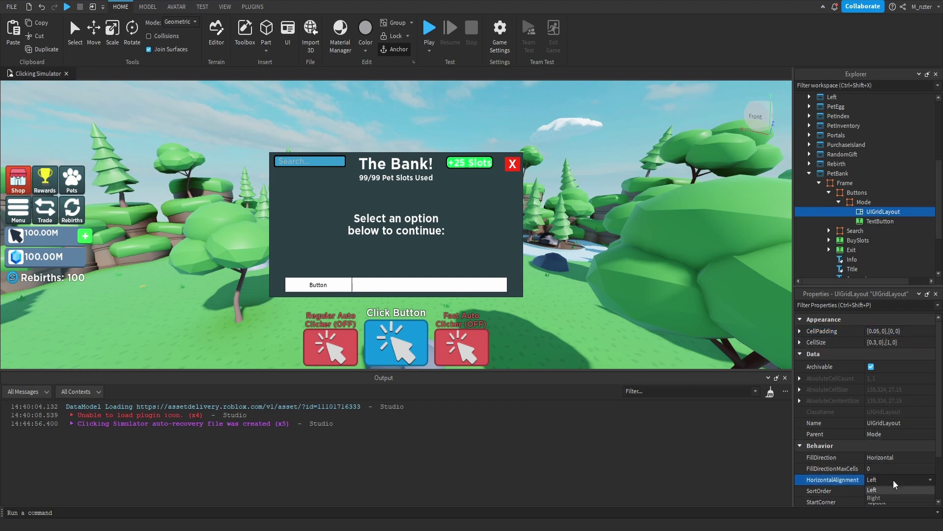
pyautogui.click(892, 490)
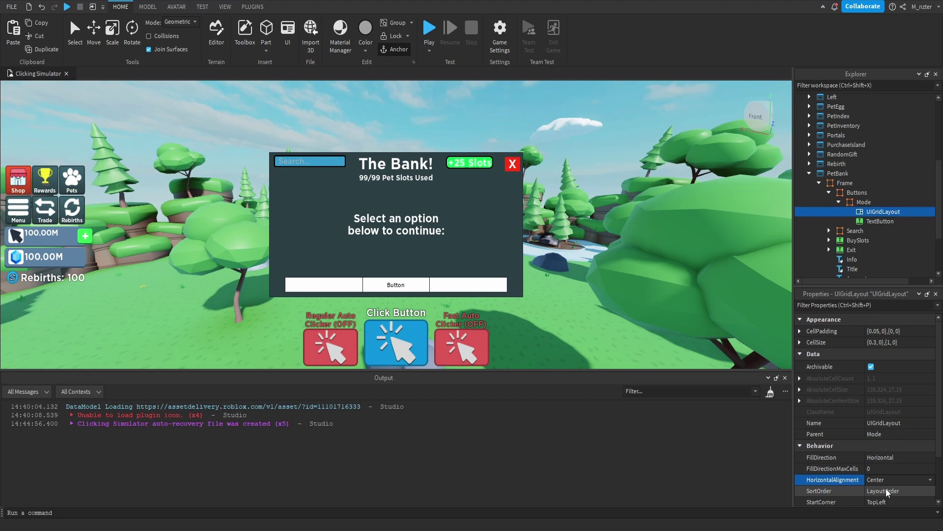
# - Rename the TextButton in the Mode frame to Withdraw and set its text to "Withdraw Pets"
pyautogui.click(881, 221)
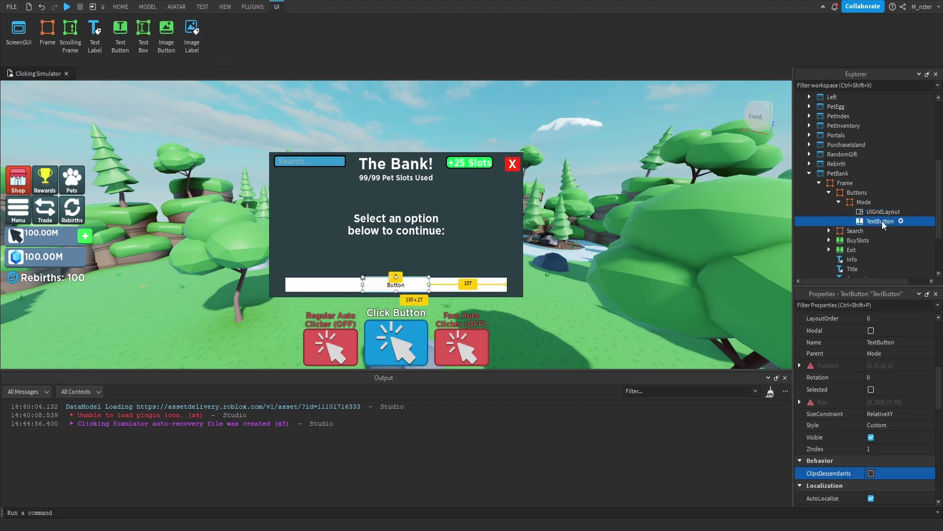
pyautogui.write('Withdraw')
pyautogui.press('Return')
pyautogui.click(865, 305)
pyautogui.write('text')
pyautogui.click(902, 355)
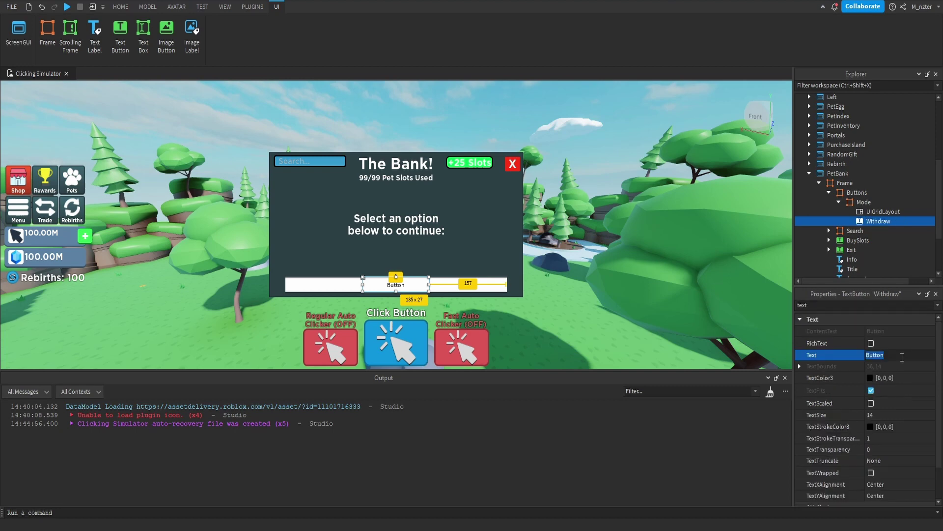
pyautogui.write('Withdraw Pets')
# - Set the Withdraw button's text colour to white (255, 255, 255) and enable TextScaled
pyautogui.click(874, 376)
pyautogui.click(870, 378)
pyautogui.click(456, 257)
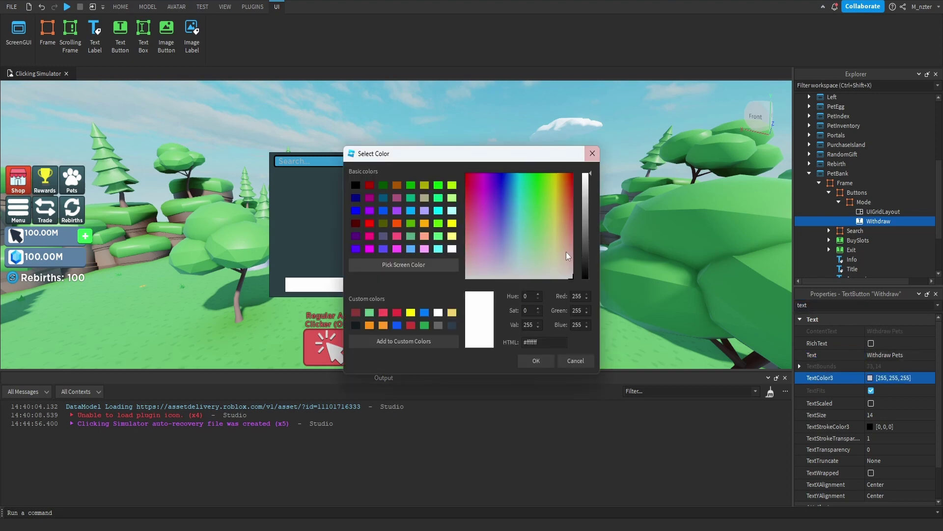
pyautogui.click(537, 361)
# - Set the Withdraw button's BackgroundColor3 to 62, 149, 255 and its font to bold Gotham SSm
pyautogui.press('BackSpace')
pyautogui.press('BackSpace')
pyautogui.press('BackSpace')
pyautogui.press('BackSpace')
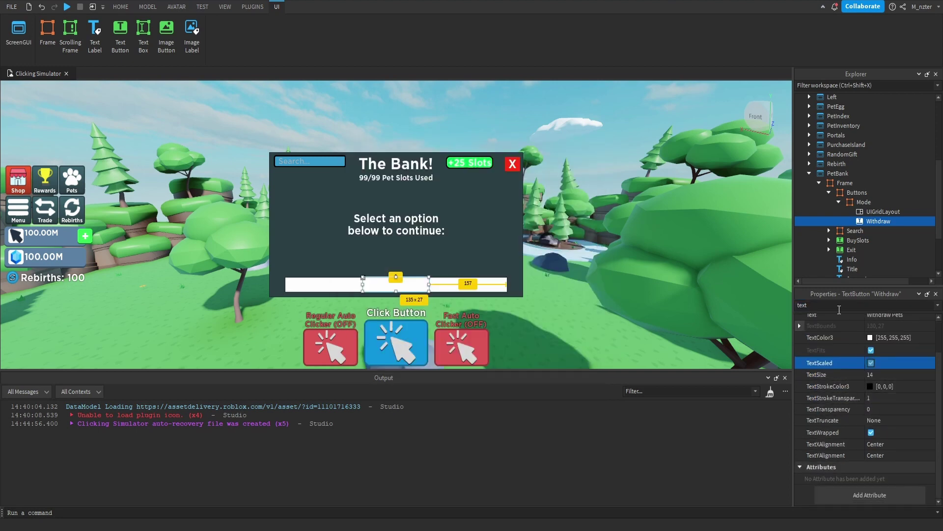
pyautogui.write('f')
pyautogui.press('BackSpace')
pyautogui.write('bac')
pyautogui.click(874, 332)
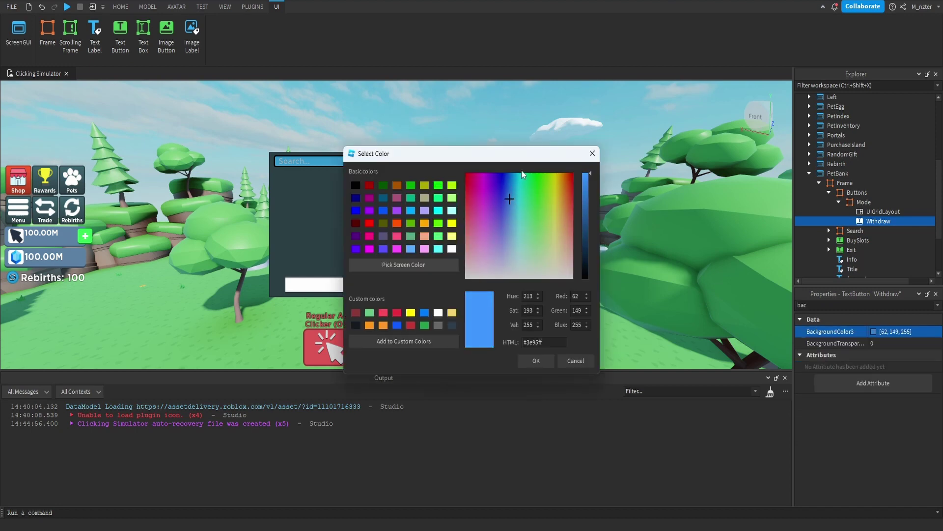
pyautogui.press('Return')
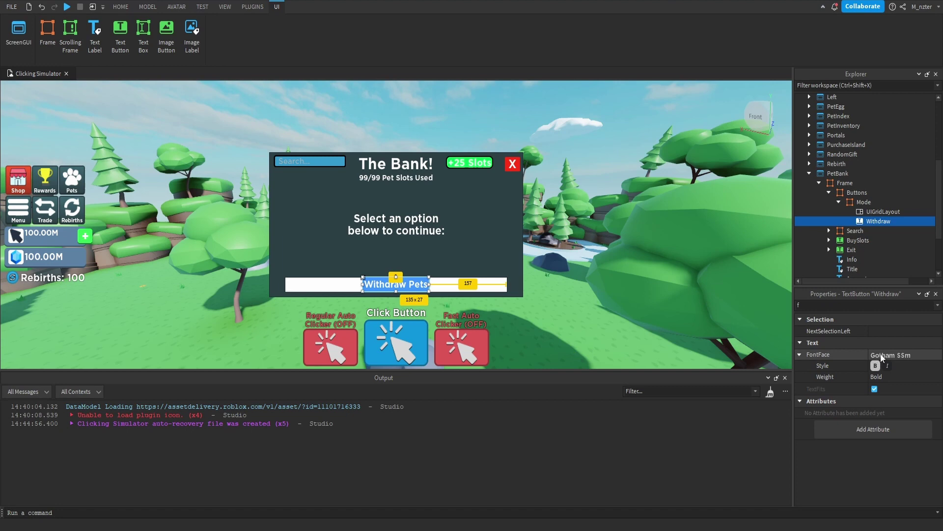
# - Copy the UICorner and UIStroke from the BuySlots button into the Withdraw button
pyautogui.scroll(-1, 828, 210)
pyautogui.click(829, 213)
pyautogui.click(857, 222)
pyautogui.keyDown('shift'); pyautogui.click(862, 233); pyautogui.keyUp('shift')
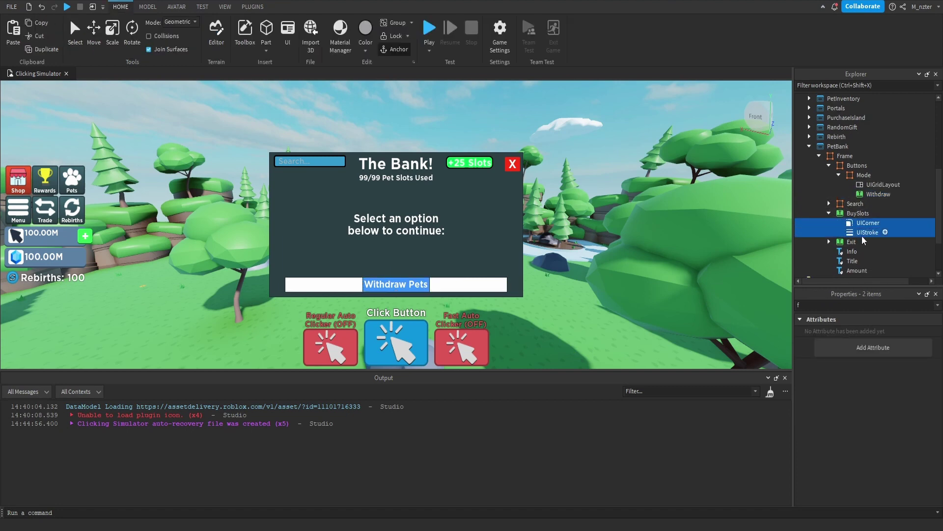
pyautogui.click(874, 195)
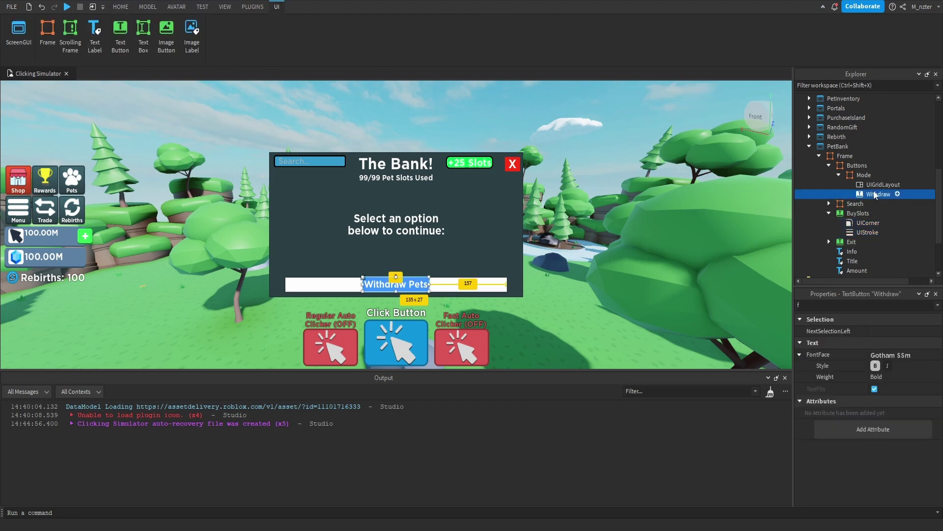
pyautogui.hotkey('ctrl', 'shift', 'v')
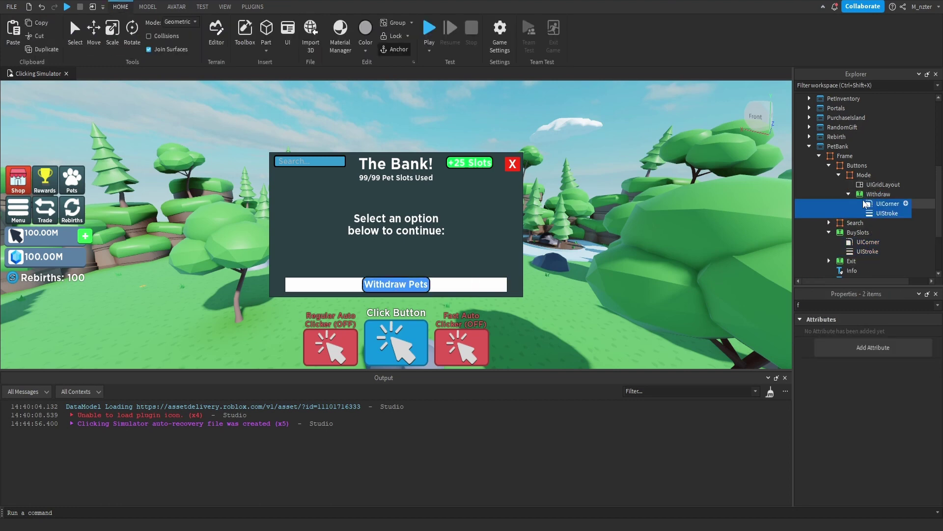
pyautogui.click(873, 305)
pyautogui.press('BackSpace')
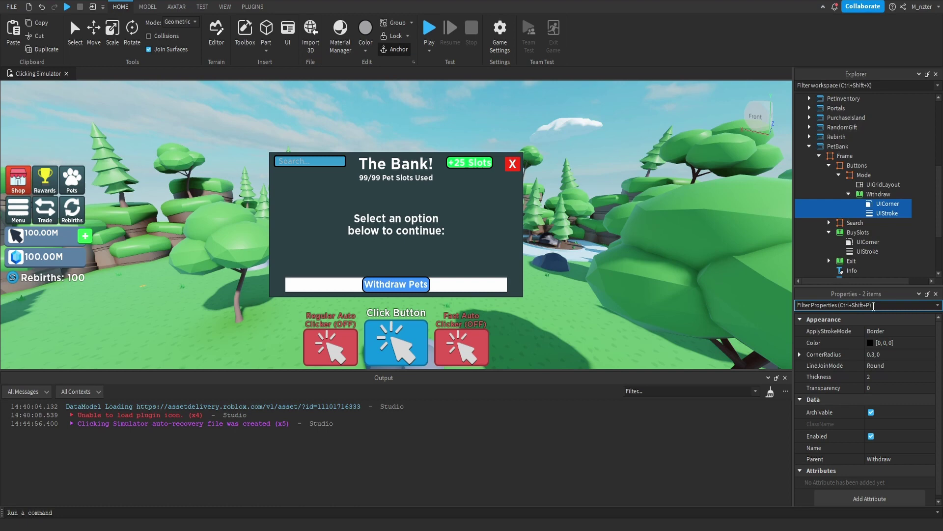
pyautogui.keyDown('ctrl'); pyautogui.click(878, 214); pyautogui.keyUp('ctrl')
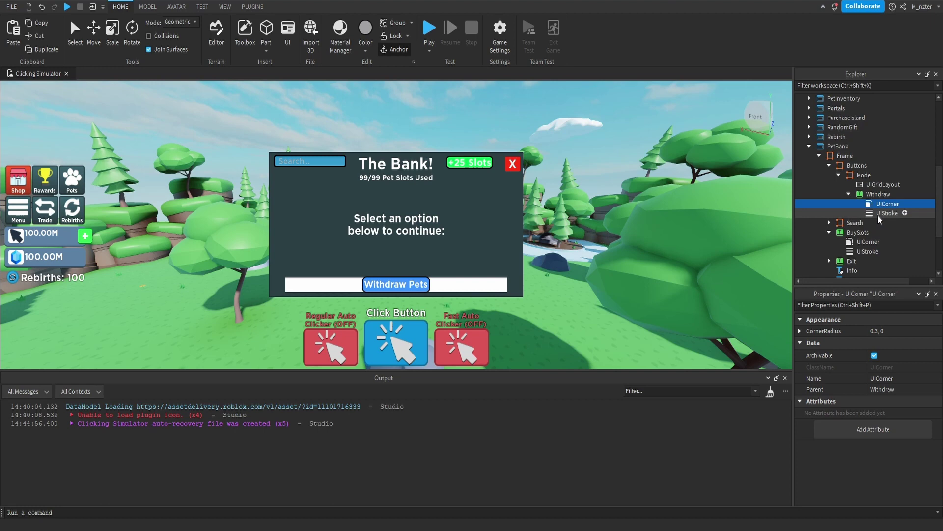
# - Duplicate the Withdraw button in the Mode frame and rename the copy to Deposit
pyautogui.click(865, 194)
pyautogui.click(848, 194)
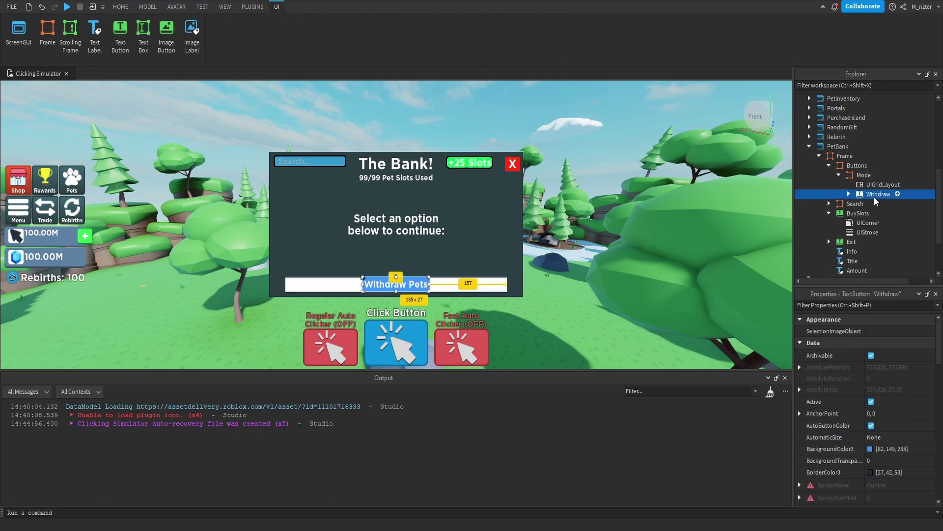
pyautogui.hotkey('ctrl', 'd')
pyautogui.click(880, 204)
pyautogui.write('Depsoit')
pyautogui.press('BackSpace')
pyautogui.press('BackSpace')
pyautogui.press('BackSpace')
pyautogui.press('BackSpace')
pyautogui.press('BackSpace')
pyautogui.write('posit')
pyautogui.press('Return')
# - Set the Deposit button's text to "Depsoit Pets"
pyautogui.click(865, 305)
pyautogui.write('text')
pyautogui.moveTo(866, 355); pyautogui.dragTo(892, 355)
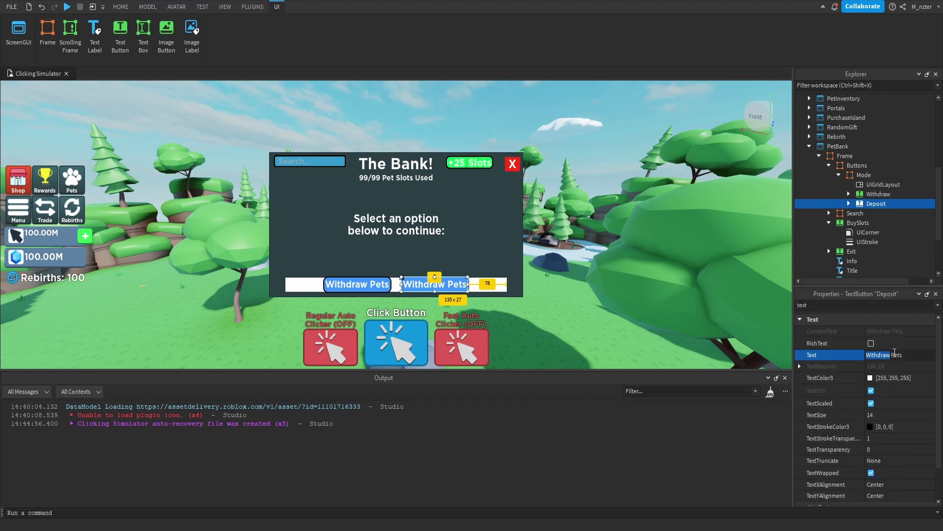
pyautogui.write('Depsoit')
pyautogui.press('Return')
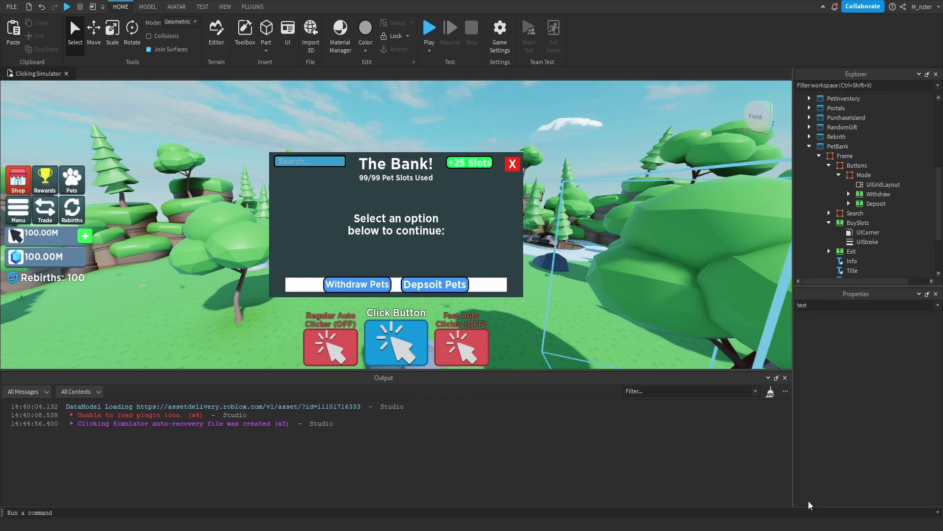
# - Set the Mode frame's BackgroundTransparency to 1
pyautogui.click(864, 175)
pyautogui.doubleClick(865, 305)
pyautogui.write('ba')
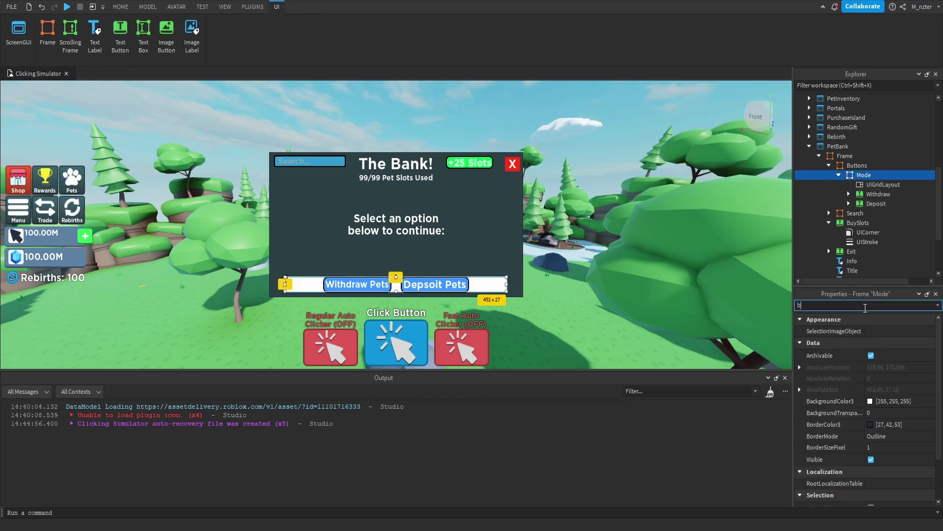
pyautogui.click(887, 339)
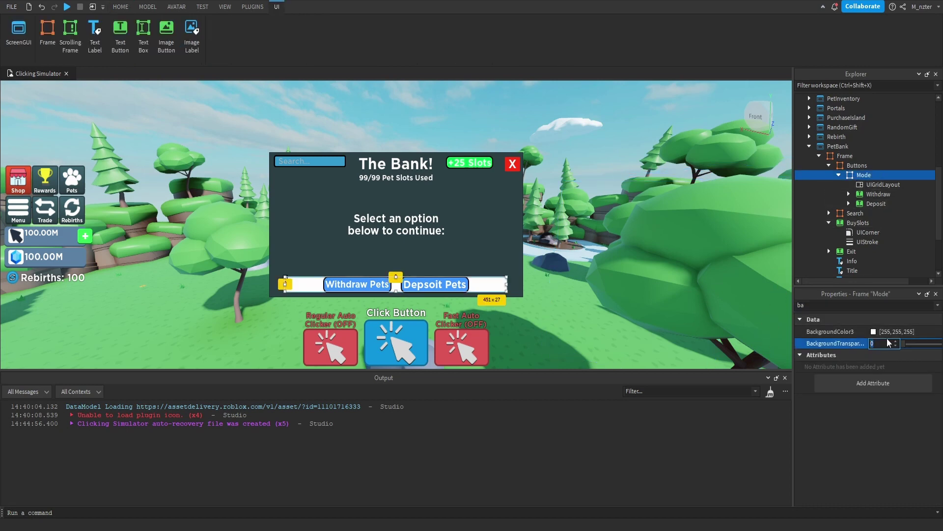
pyautogui.write('1')
pyautogui.press('Return')
# - Set the Buttons frame's BackgroundTransparency to 1
pyautogui.click(857, 166)
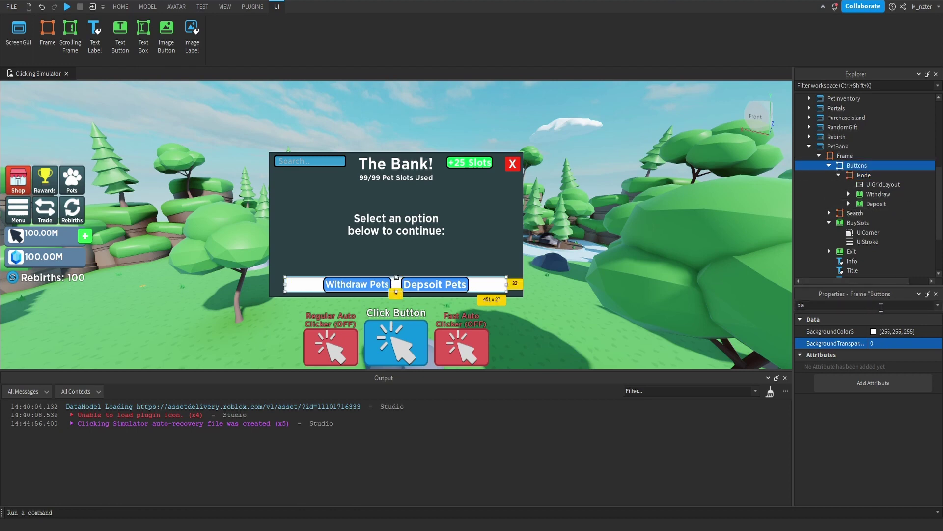
pyautogui.click(884, 343)
pyautogui.write('1')
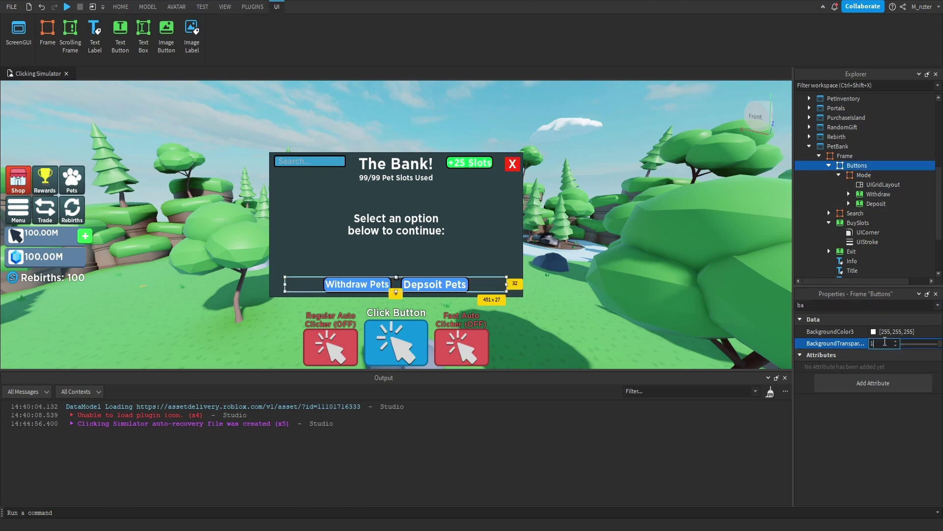
pyautogui.press('BackSpace')
pyautogui.write('0')
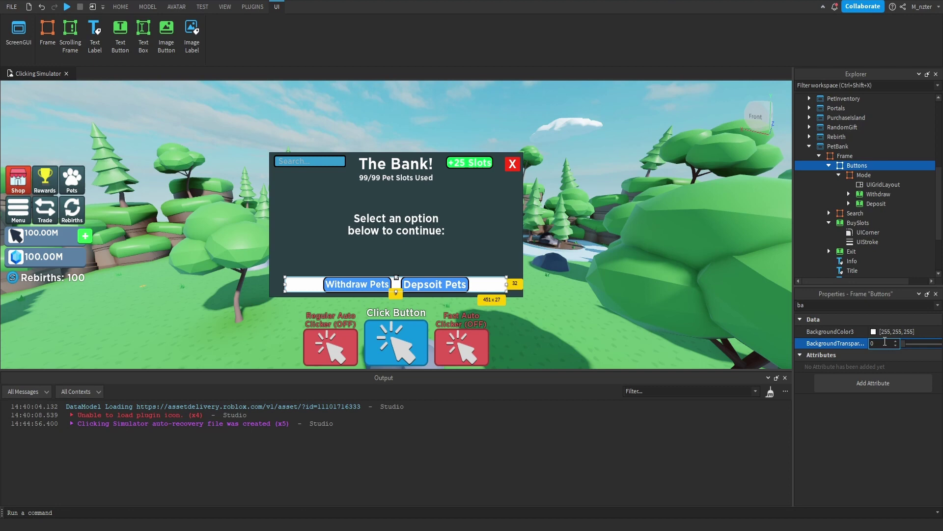
pyautogui.write('1')
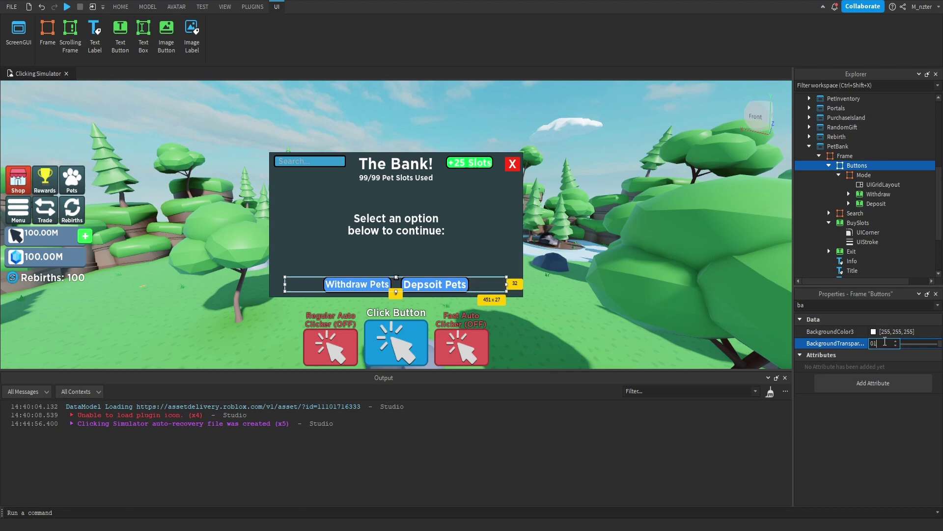
pyautogui.press('Return')
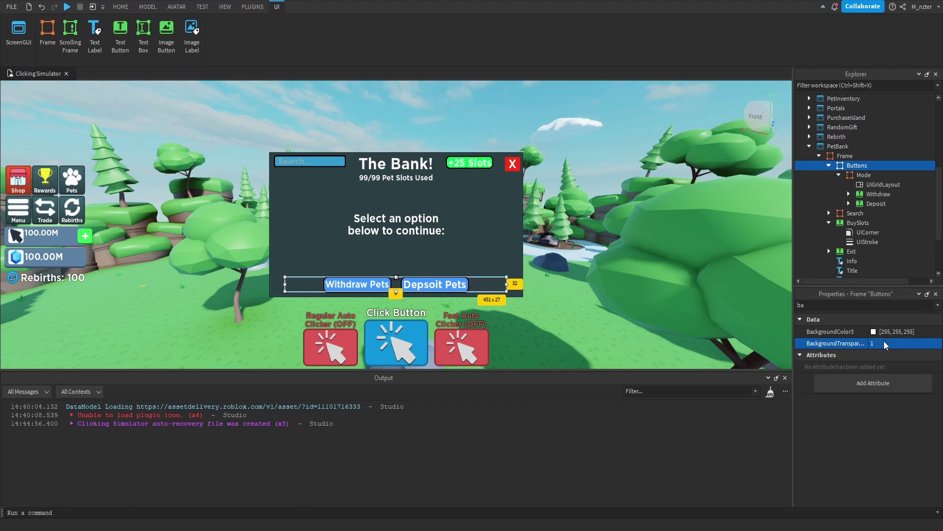
# - Duplicate the Mode frame inside Buttons and rename the copy to Action
pyautogui.doubleClick(848, 175)
pyautogui.hotkey('ctrl', 'd')
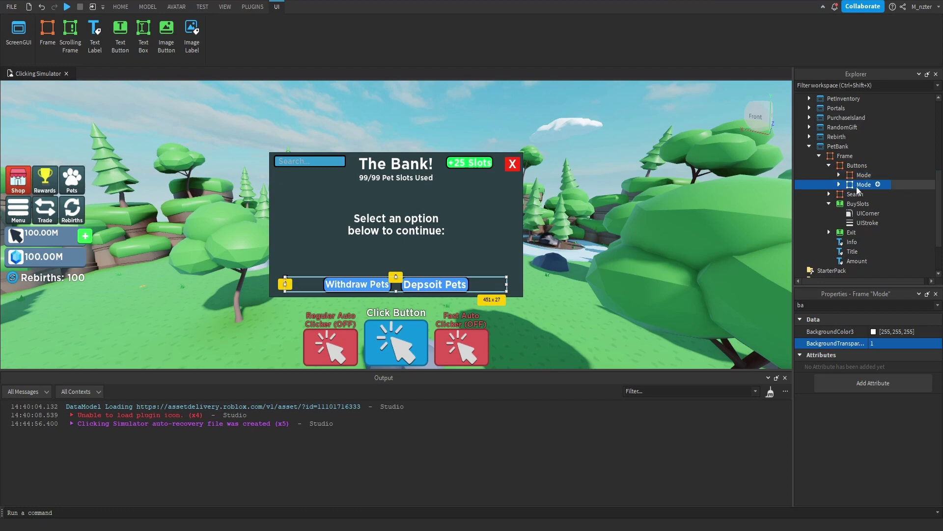
pyautogui.click(863, 185)
pyautogui.write('Action')
pyautogui.press('Return')
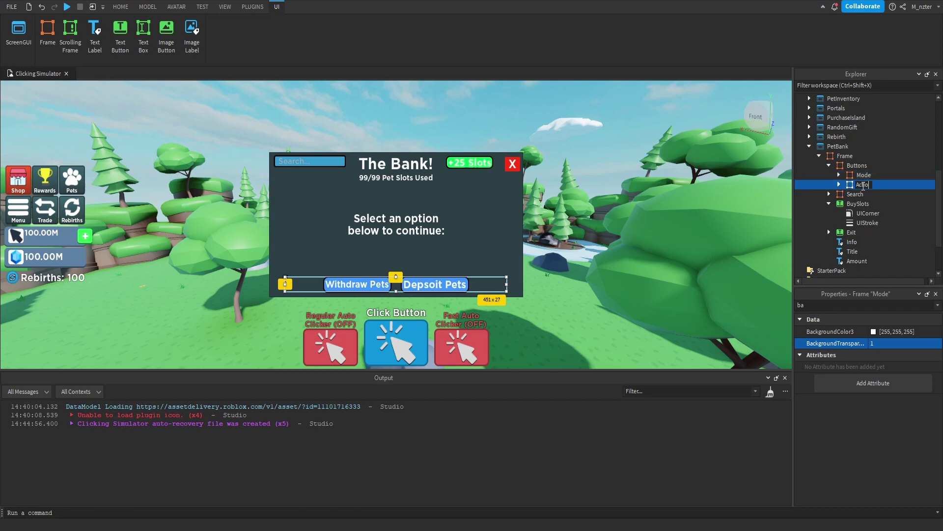
# - Duplicate the Deposit button inside the Action frame
pyautogui.press('Right')
pyautogui.click(862, 205)
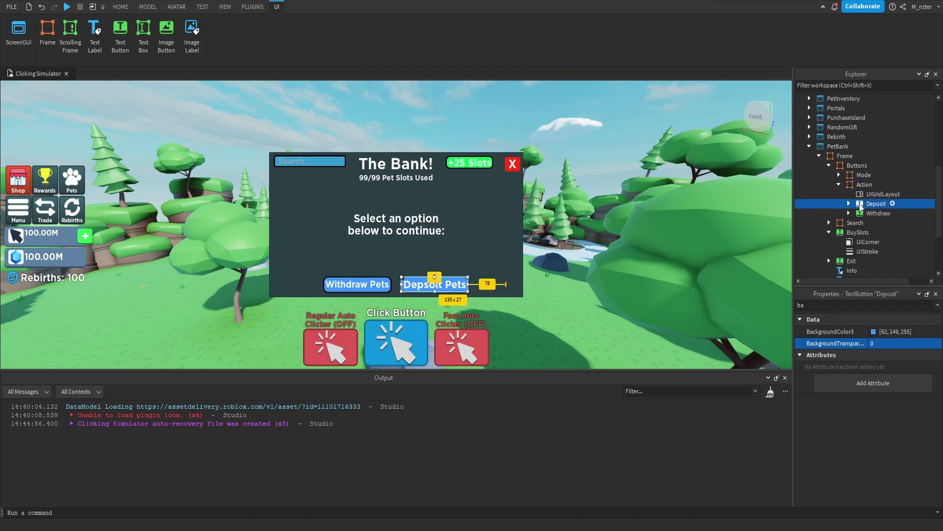
pyautogui.hotkey('ctrl', 'd')
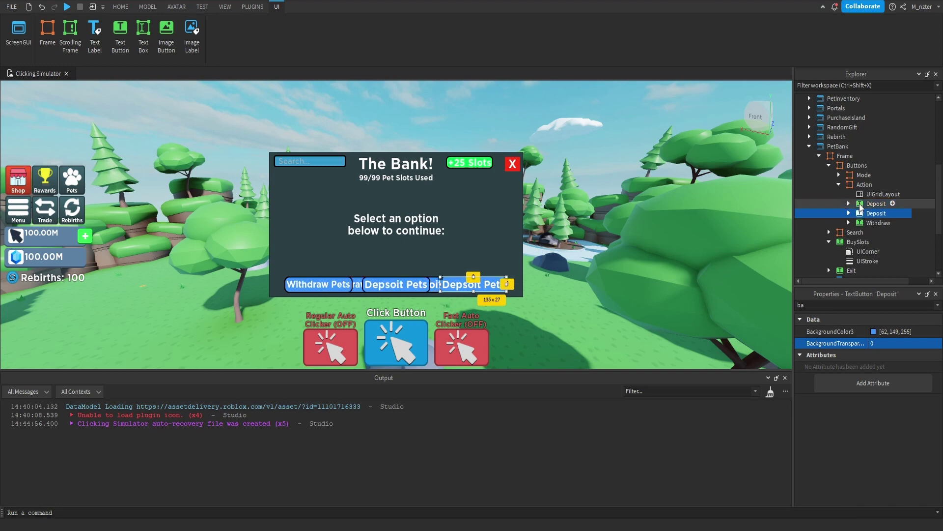
# - Hide the Mode frame by turning off its Visible property
pyautogui.click(864, 175)
pyautogui.press('BackSpace')
pyautogui.press('BackSpace')
pyautogui.write('v')
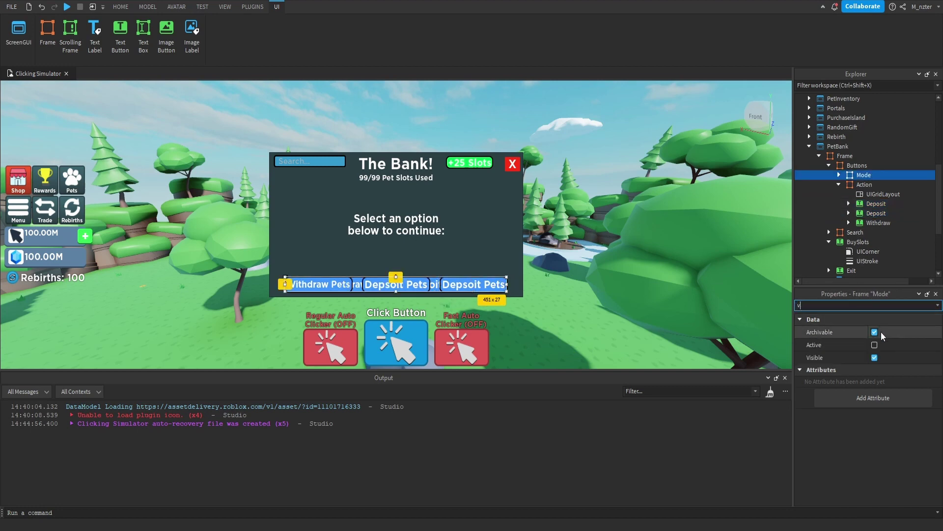
pyautogui.click(875, 358)
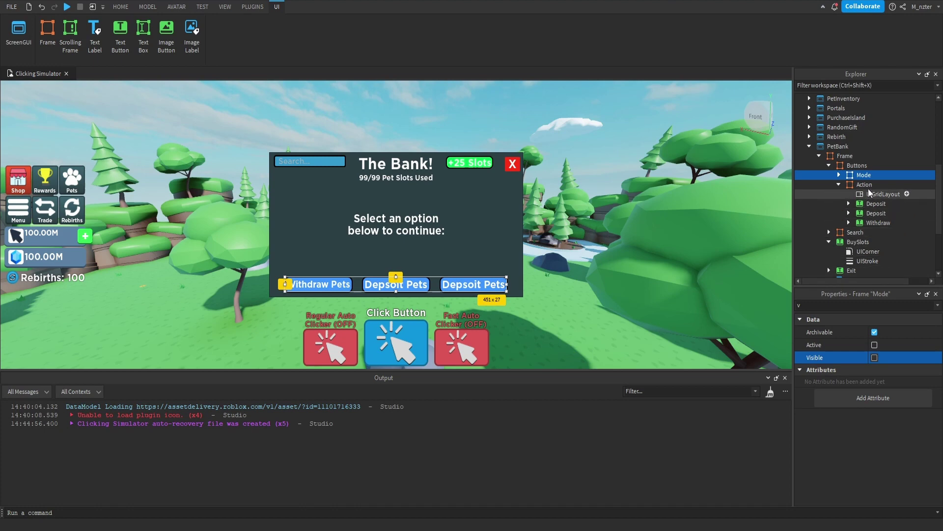
# - Rename the Withdraw button inside the Action frame to Action
pyautogui.click(865, 184)
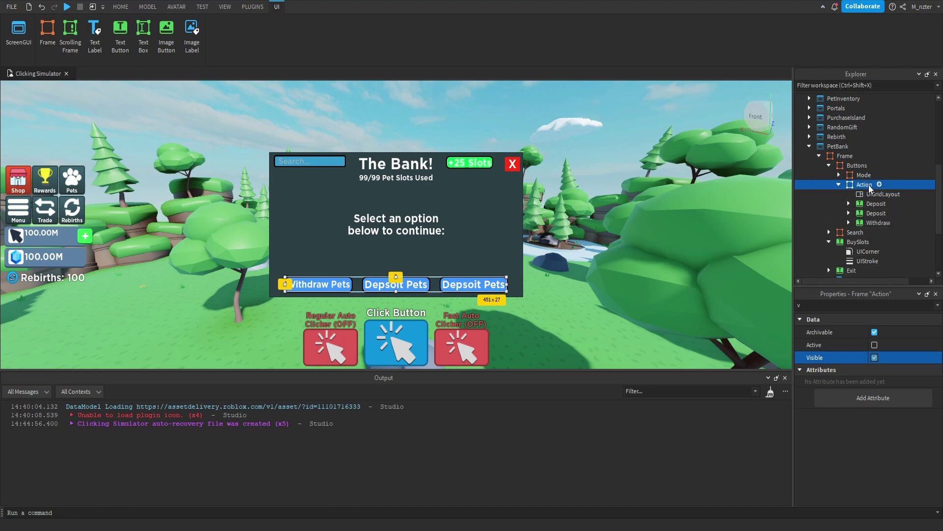
pyautogui.click(876, 203)
pyautogui.click(878, 223)
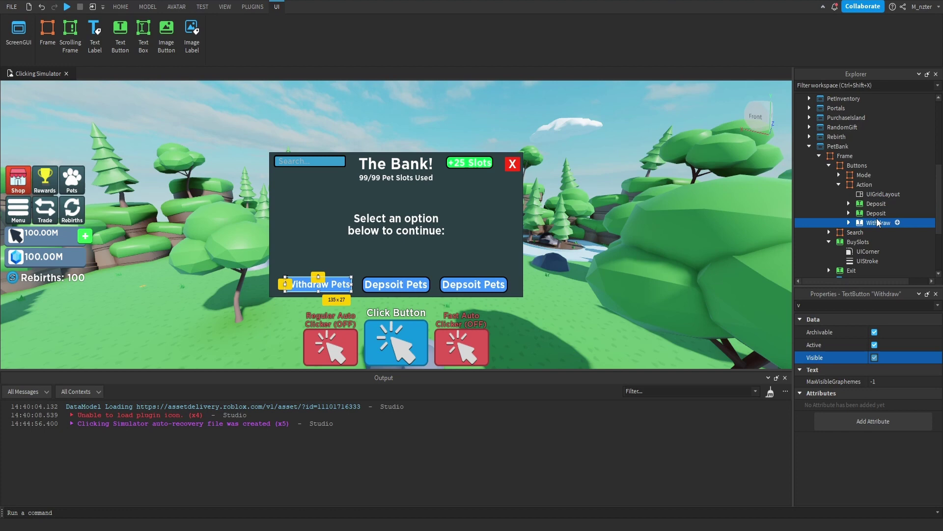
pyautogui.click(878, 222)
pyautogui.write('Action')
pyautogui.press('Return')
# - Set the Action button's text to "Withdraw 1 Pets"
pyautogui.doubleClick(800, 305)
pyautogui.write('text')
pyautogui.click(892, 354)
pyautogui.write('Withdraw 1 Pets')
pyautogui.press('Return')
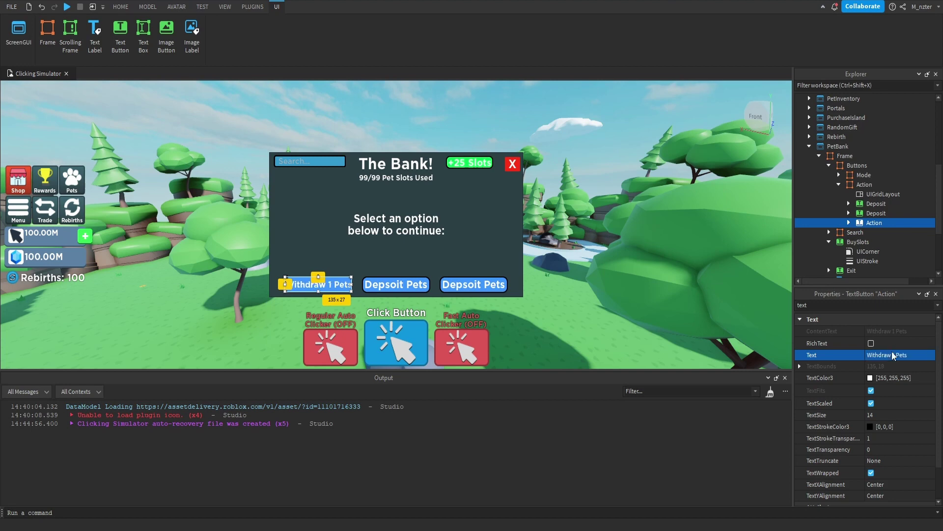
# - Rename the middle Deposit button inside the Action frame to Cancel
pyautogui.click(877, 213)
pyautogui.click(877, 204)
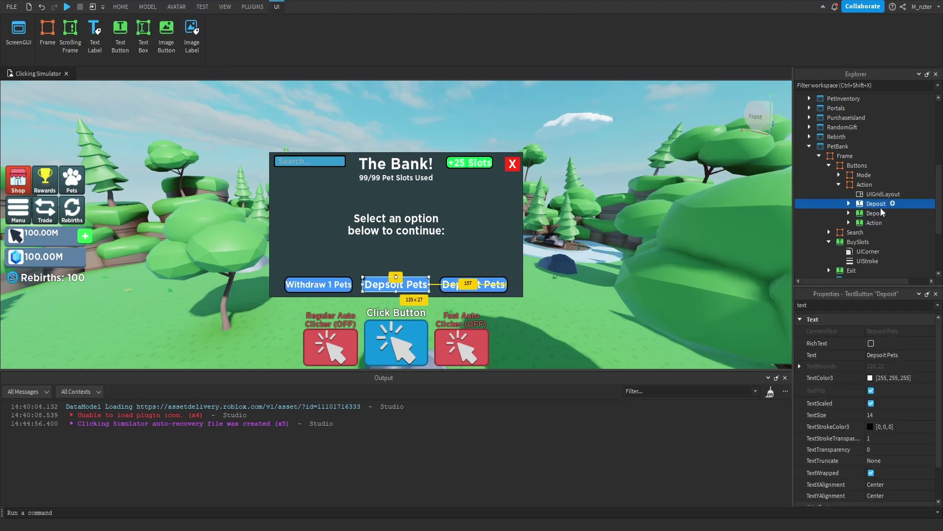
pyautogui.click(883, 205)
pyautogui.hotkey('ctrl', 'BackSpace')
pyautogui.write('Cancel')
pyautogui.press('Return')
# - Set the Cancel button's background color to pure red (255, 0, 0)
pyautogui.tripleClick(864, 305)
pyautogui.write('ba')
pyautogui.click(874, 331)
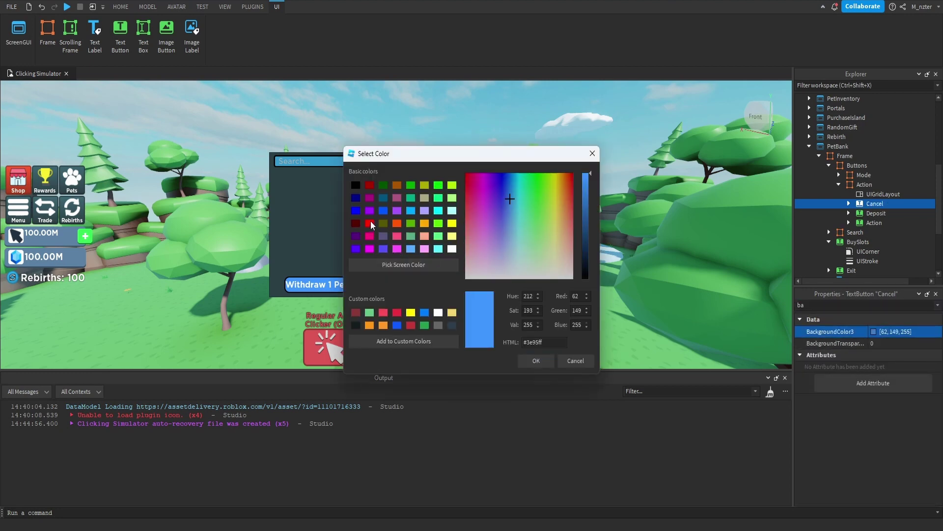
pyautogui.moveTo(518, 166); pyautogui.dragTo(674, 160)
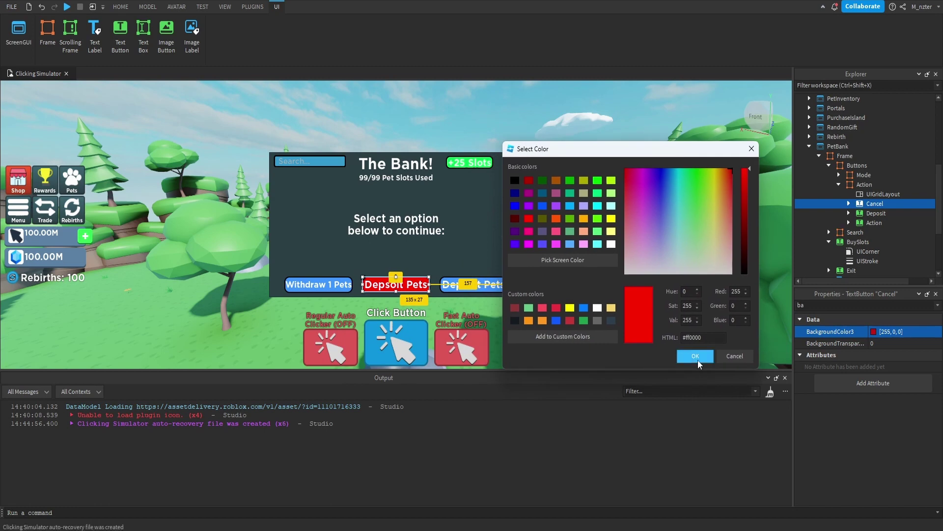
pyautogui.click(698, 360)
# - Set the Cancel button's text to "Cancel"
pyautogui.tripleClick(865, 305)
pyautogui.write('t')
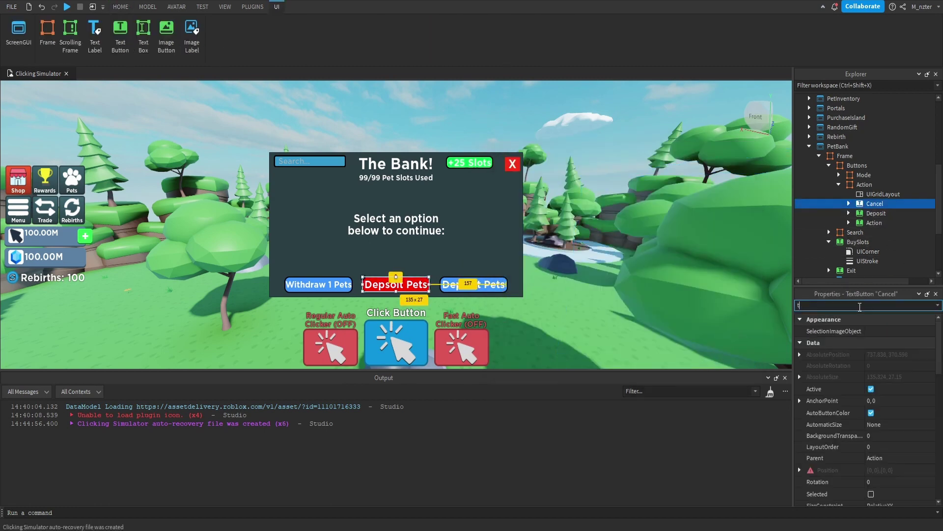
pyautogui.write('ext')
pyautogui.click(882, 354)
pyautogui.write('Cancel')
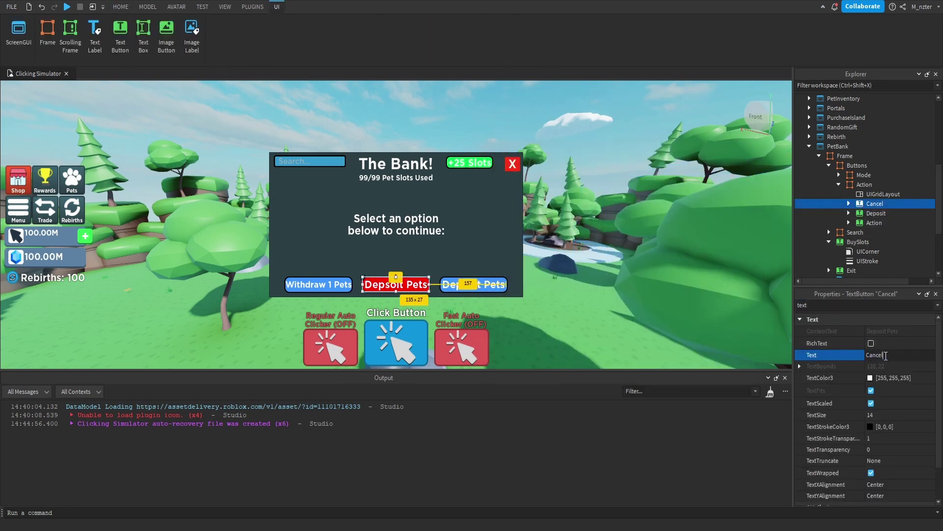
pyautogui.press('Return')
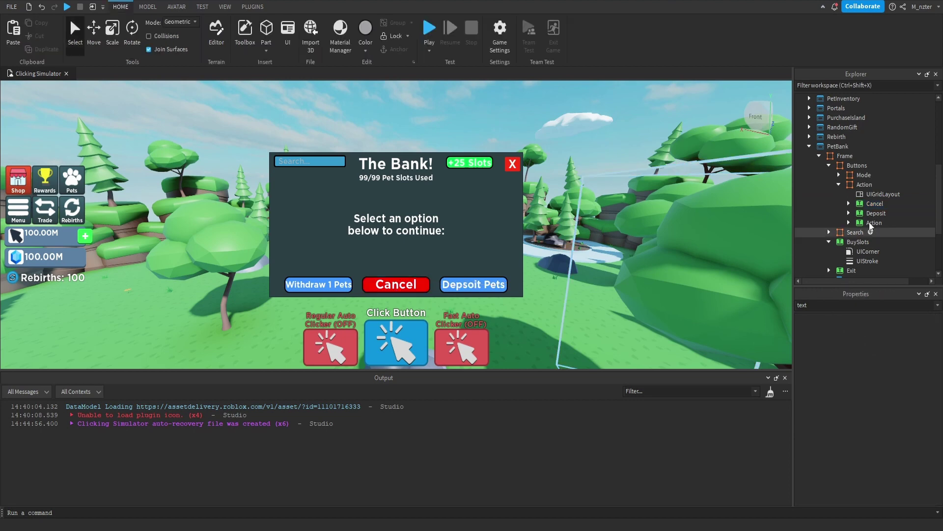
# - Rename the remaining Deposit button in the Action frame to SelectAll and set its text to "Select All"
pyautogui.click(875, 213)
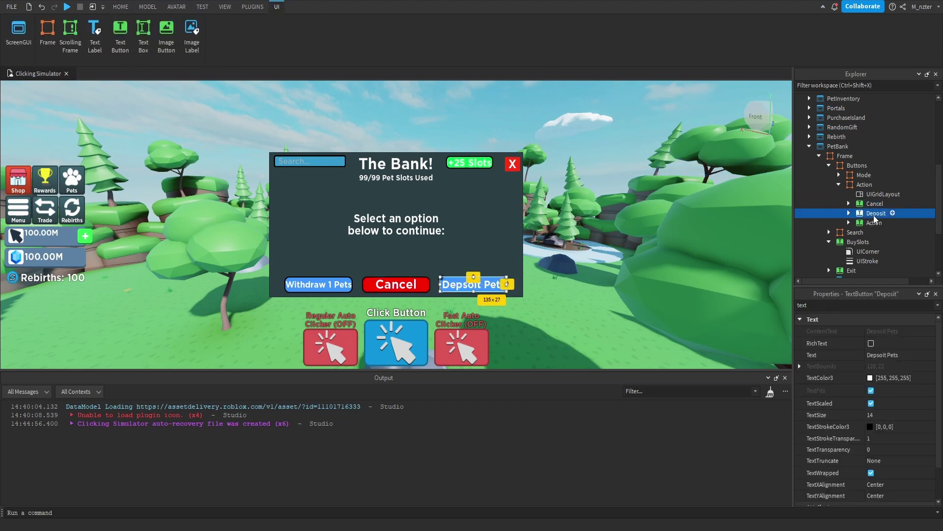
pyautogui.doubleClick(875, 214)
pyautogui.write('SelectAll')
pyautogui.press('Return')
pyautogui.click(887, 354)
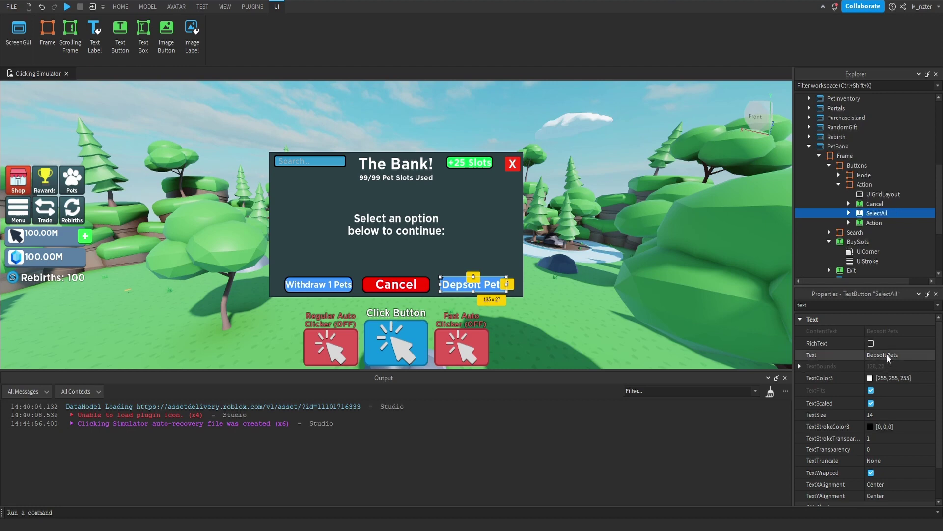
pyautogui.write('Select All')
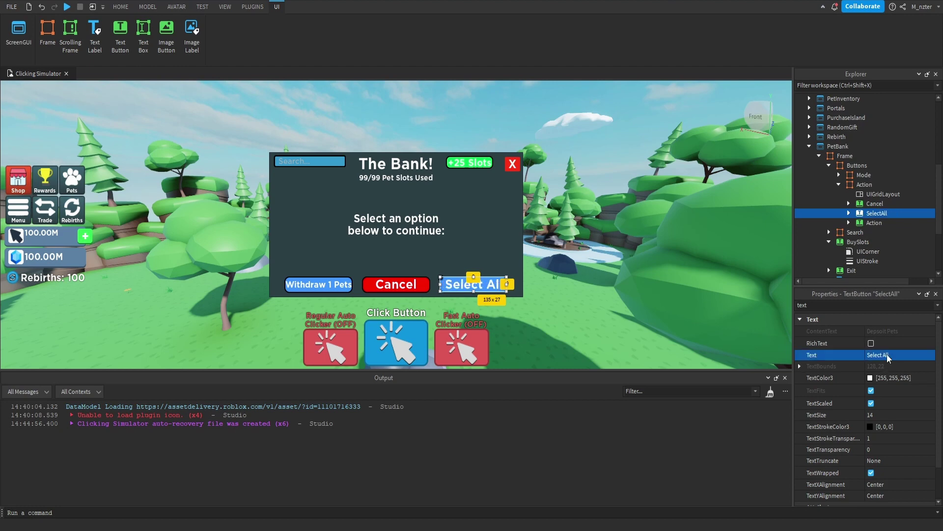
pyautogui.press('Return')
# - Copy the Container scrolling frame from PetInventory's Holder into the Frame of PetBank
pyautogui.click(839, 184)
pyautogui.click(829, 165)
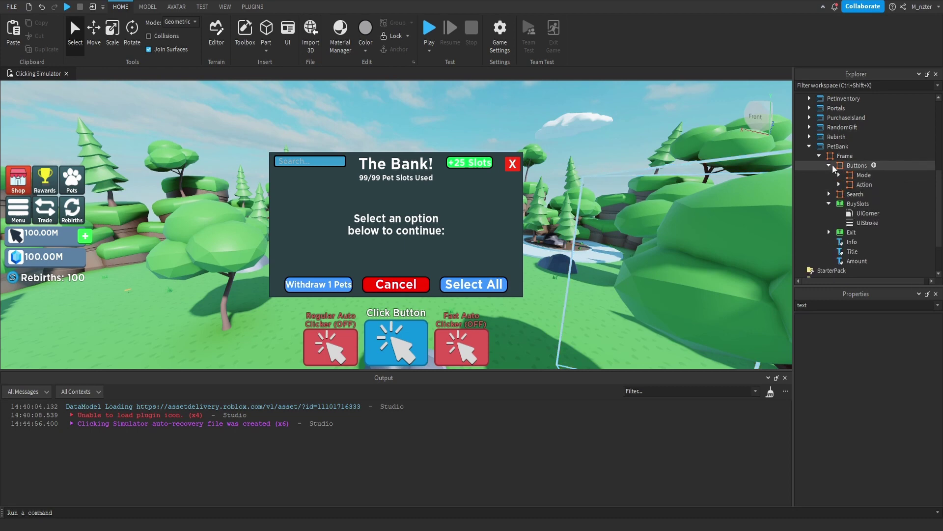
pyautogui.click(829, 184)
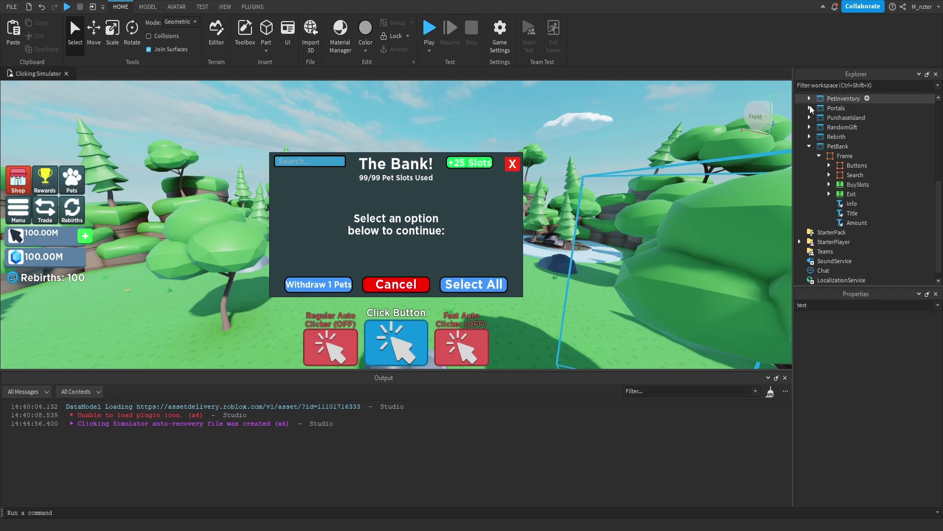
pyautogui.scroll(1, 811, 113)
pyautogui.click(812, 128)
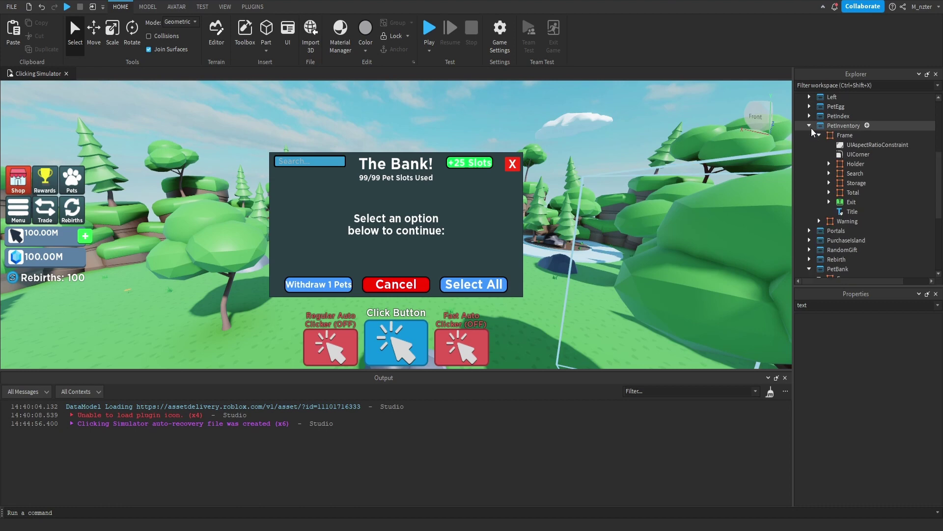
pyautogui.click(829, 163)
pyautogui.click(855, 193)
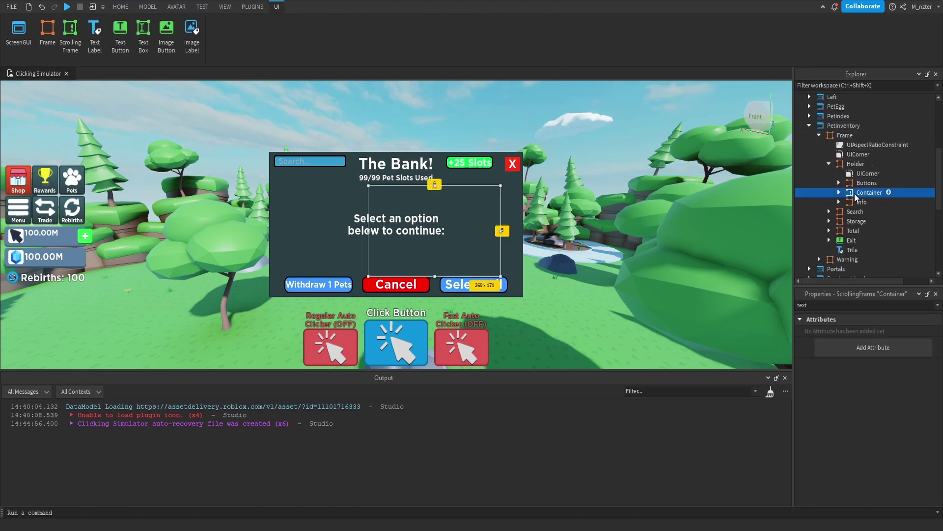
pyautogui.click(810, 126)
pyautogui.click(845, 183)
pyautogui.hotkey('ctrl', 'shift', 'v')
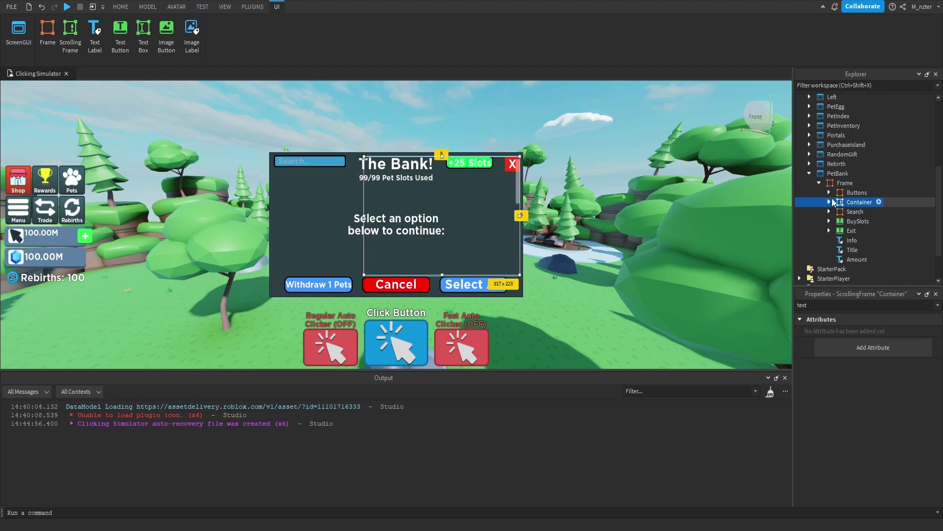
# - Set the anchor point of PetBank's Container to 0.5, 0
pyautogui.click(846, 305)
pyautogui.press('BackSpace')
pyautogui.press('BackSpace')
pyautogui.press('BackSpace')
pyautogui.press('BackSpace')
pyautogui.scroll(-3, 843, 387)
pyautogui.click(879, 344)
pyautogui.press('BackSpace')
pyautogui.write('0.5, 0')
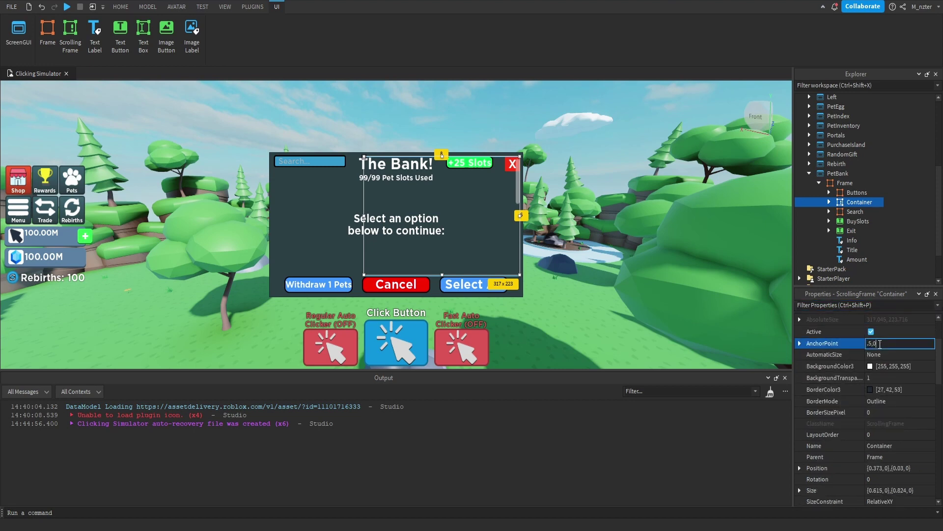
pyautogui.press('Return')
# - Set the Container's position to {0.5, 0},{0.225, 0} and its size to {0.95, 0},{0.6, 0}
pyautogui.scroll(-2, 879, 344)
pyautogui.click(874, 397)
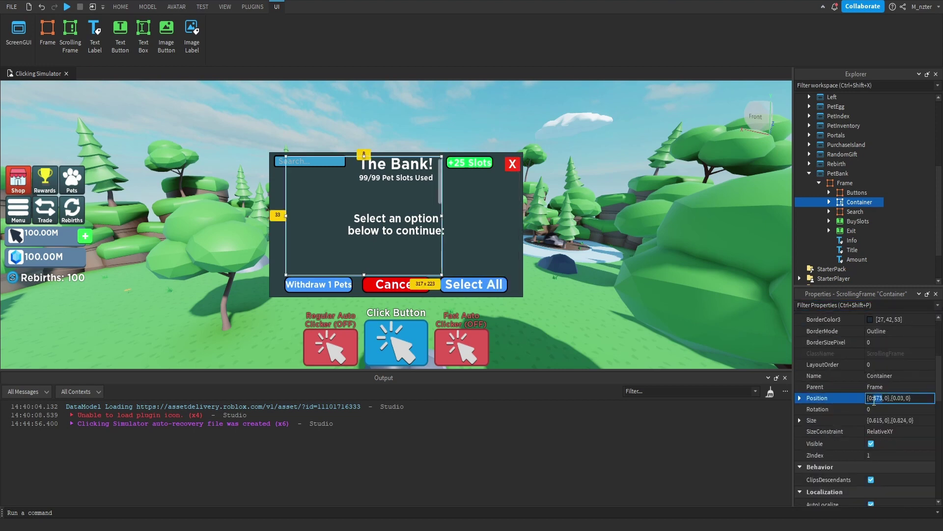
pyautogui.write('5')
pyautogui.press('Return')
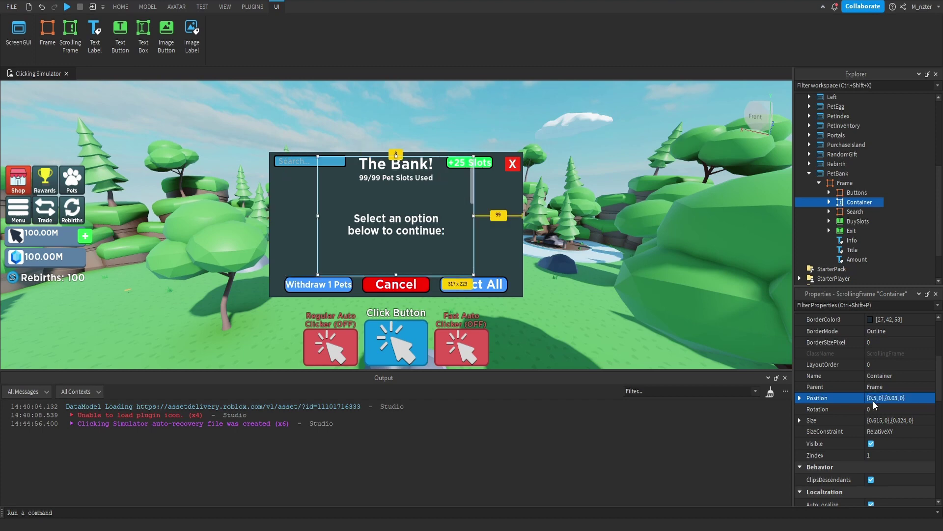
pyautogui.click(899, 400)
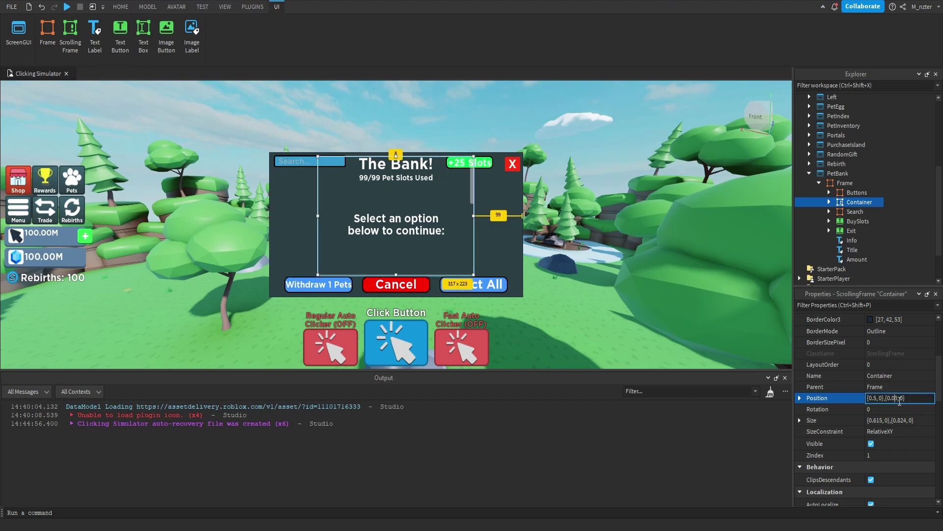
pyautogui.doubleClick(899, 398)
pyautogui.write('22')
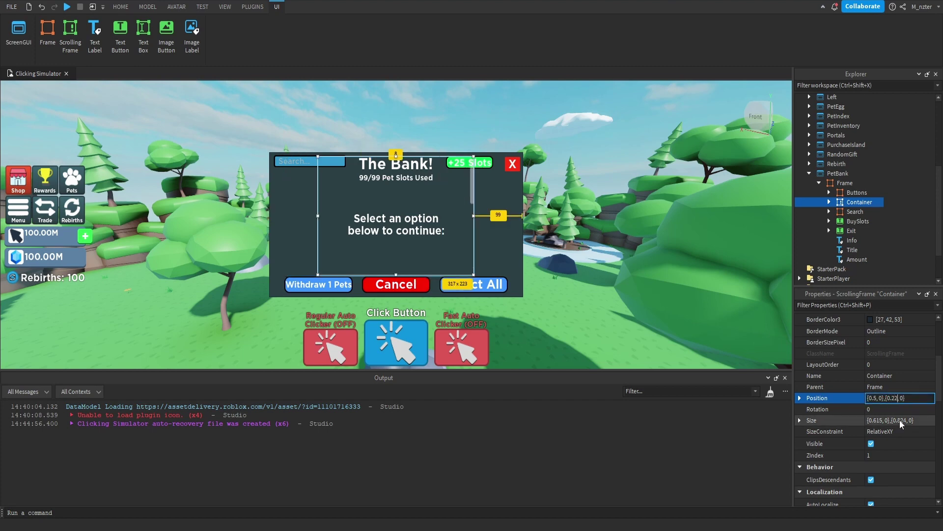
pyautogui.write('5')
pyautogui.press('Return')
pyautogui.doubleClick(900, 419)
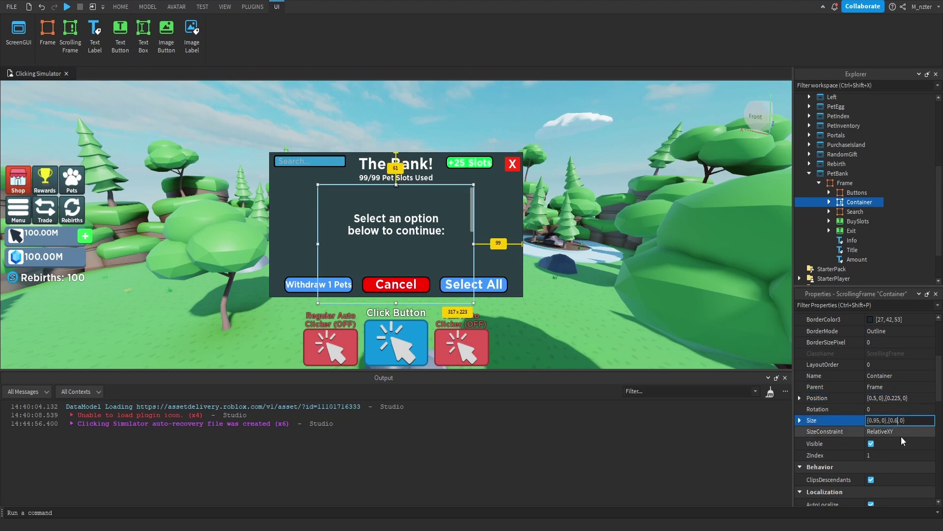
pyautogui.press('Return')
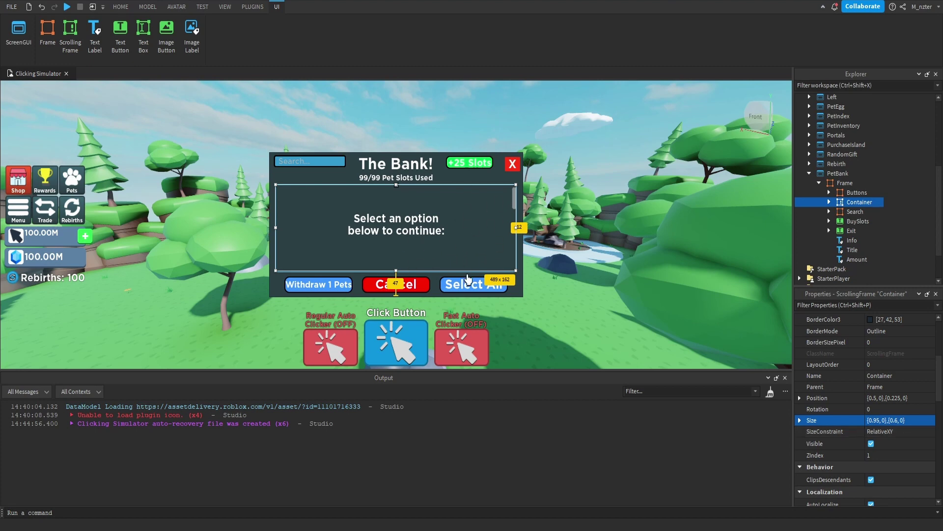
# - Set the Container's canvas size to {0, 0},{1.5, 0}
pyautogui.scroll(-5, 880, 389)
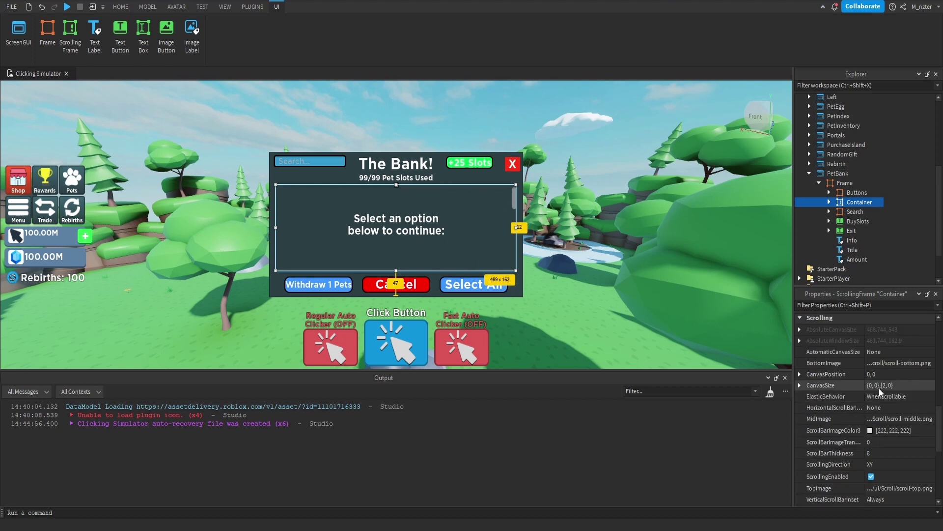
pyautogui.click(880, 389)
pyautogui.doubleClick(887, 386)
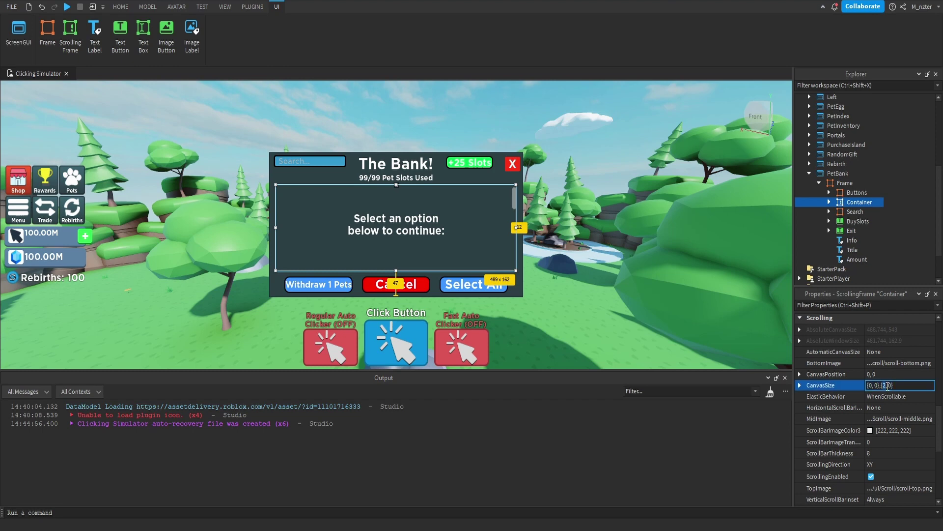
pyautogui.write('1.5')
pyautogui.press('Return')
# - Make the Template button inside the Container visible
pyautogui.click(829, 202)
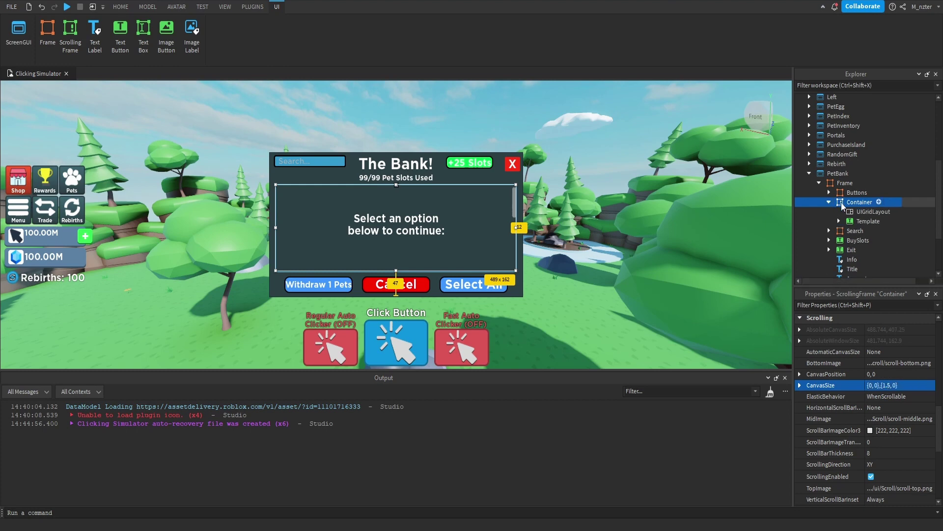
pyautogui.click(841, 220)
pyautogui.click(864, 305)
pyautogui.write('v')
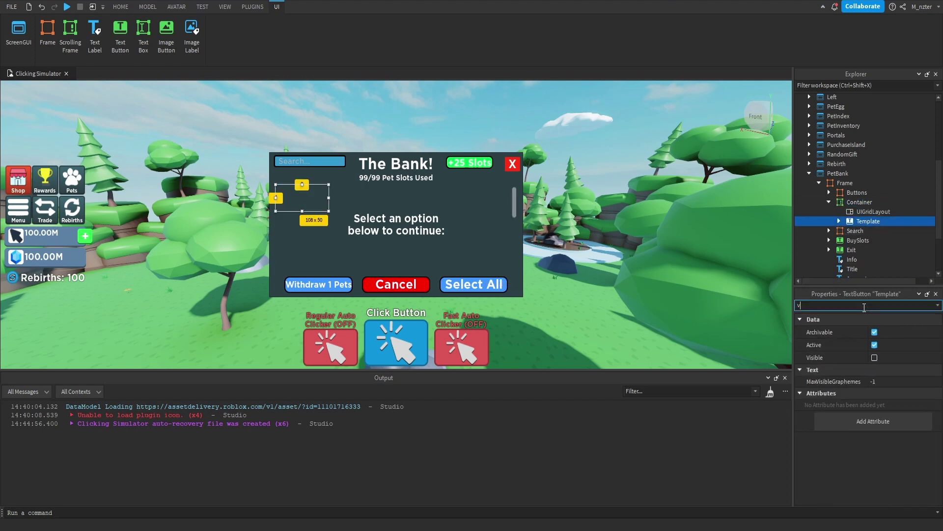
pyautogui.click(875, 358)
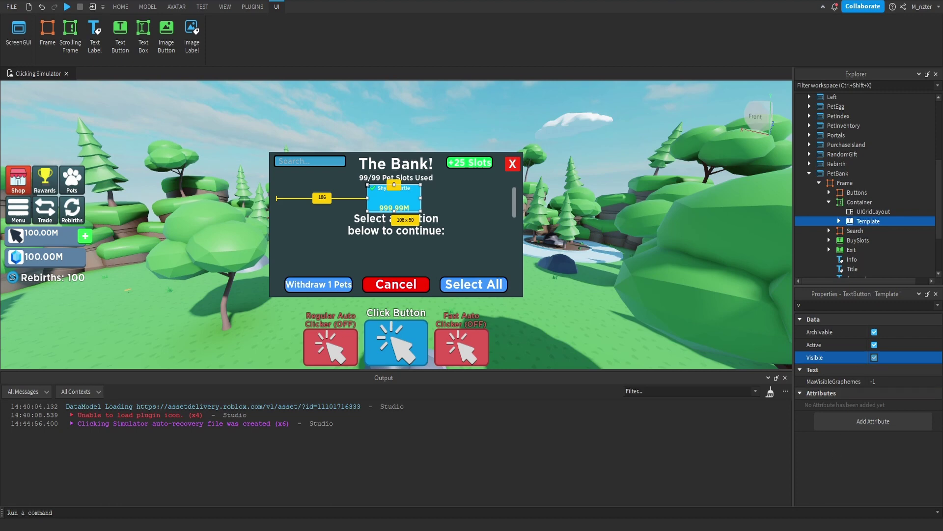
# - Set the cell padding of the Container's UIGridLayout to {0.005, 0},{0.01, 0}
pyautogui.click(861, 215)
pyautogui.click(862, 305)
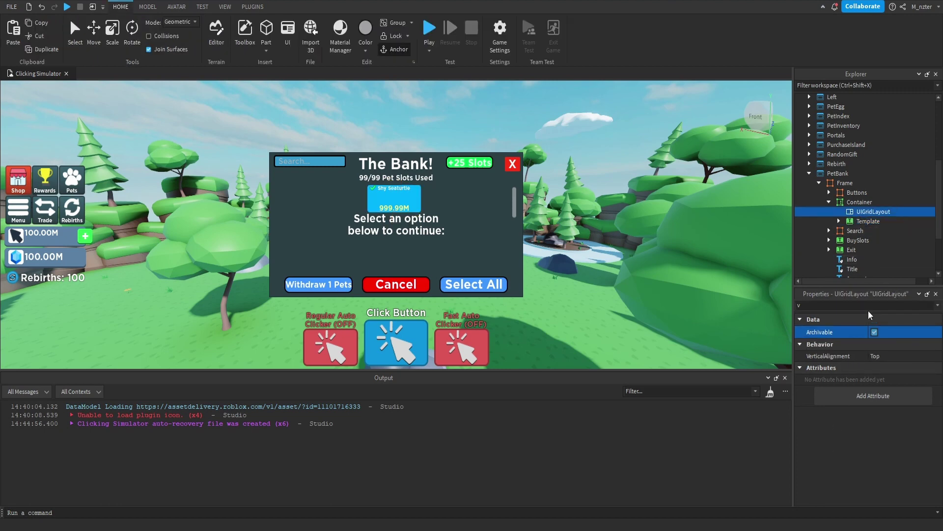
pyautogui.press('BackSpace')
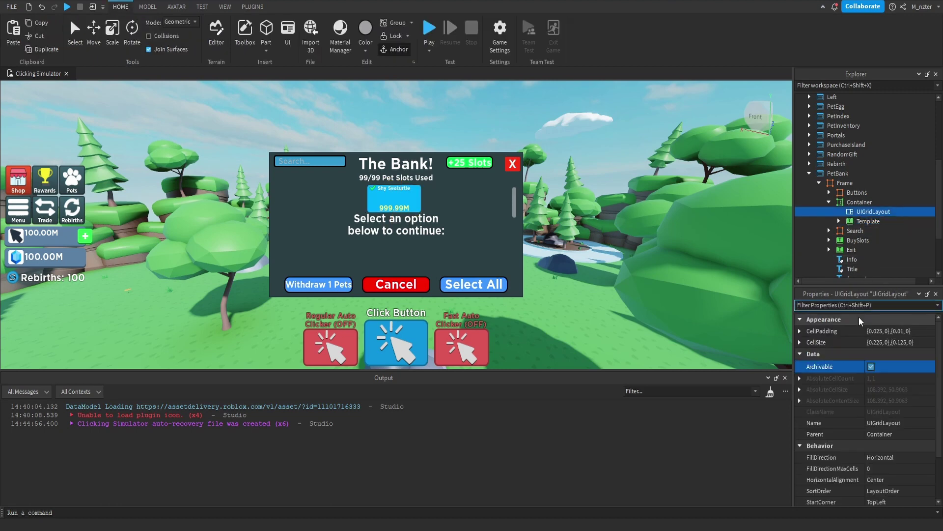
pyautogui.click(853, 334)
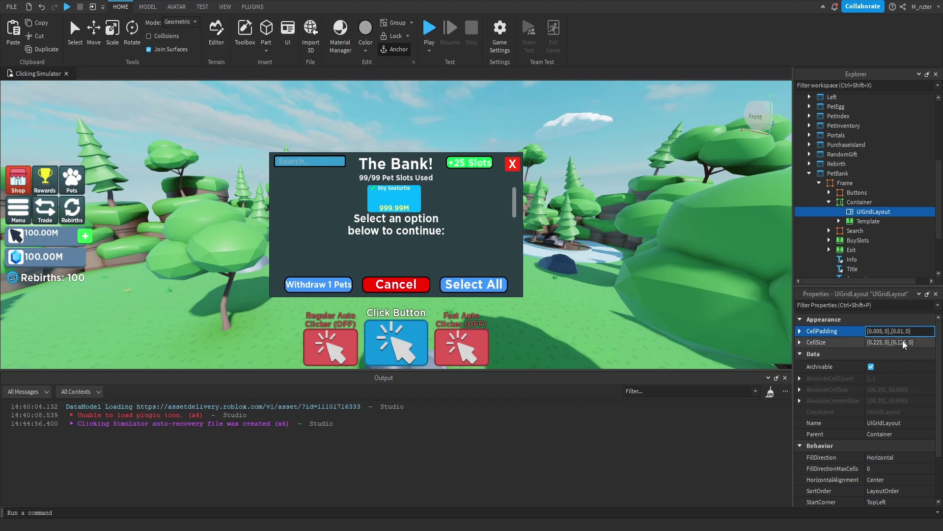
# - Set the UIGridLayout's cell size to {0.125, 0},{0.115, 0}
pyautogui.click(903, 342)
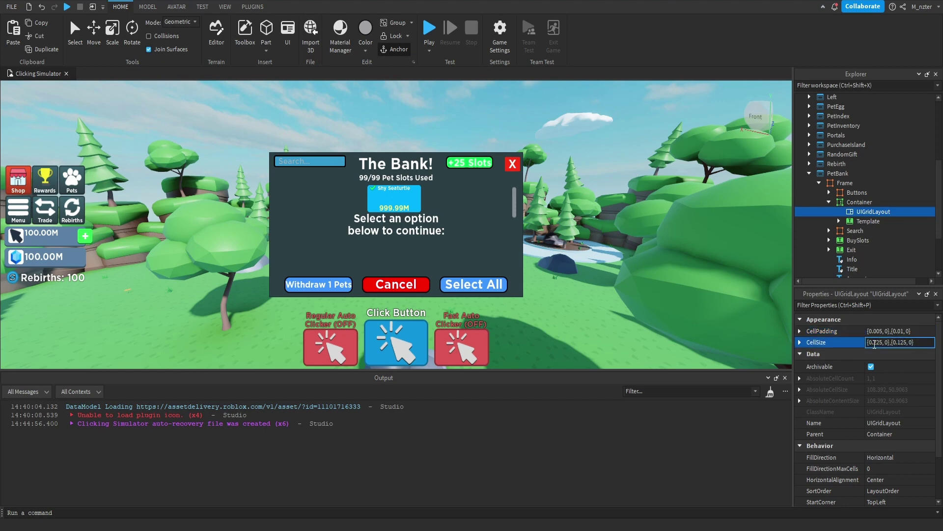
pyautogui.press('BackSpace')
pyautogui.write('1')
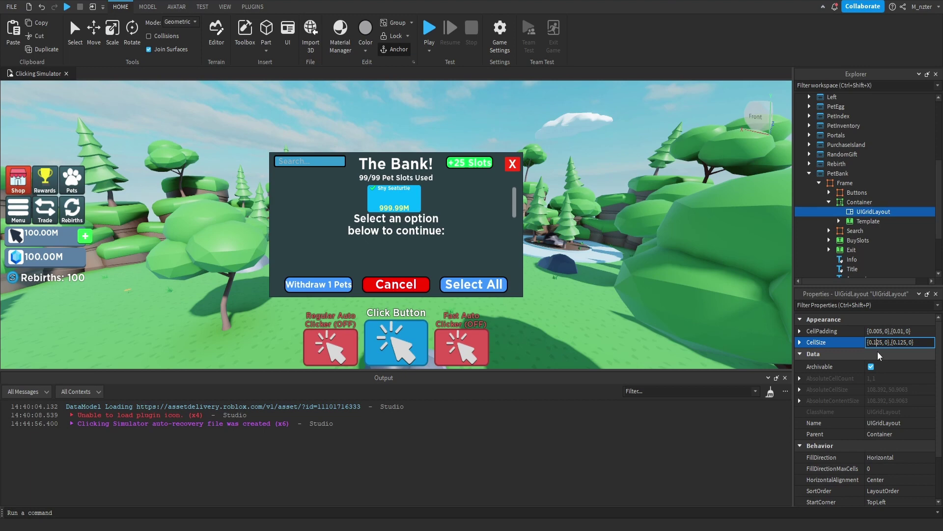
pyautogui.press('Return')
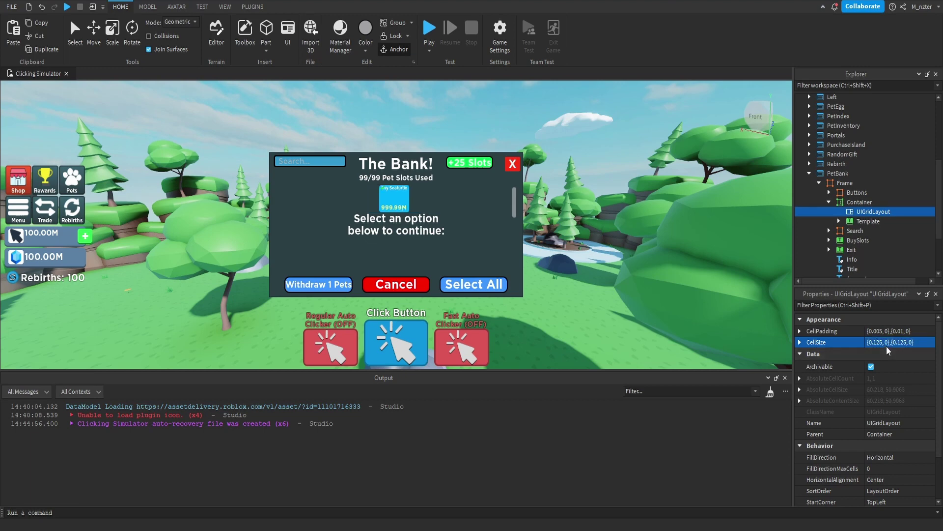
pyautogui.click(888, 342)
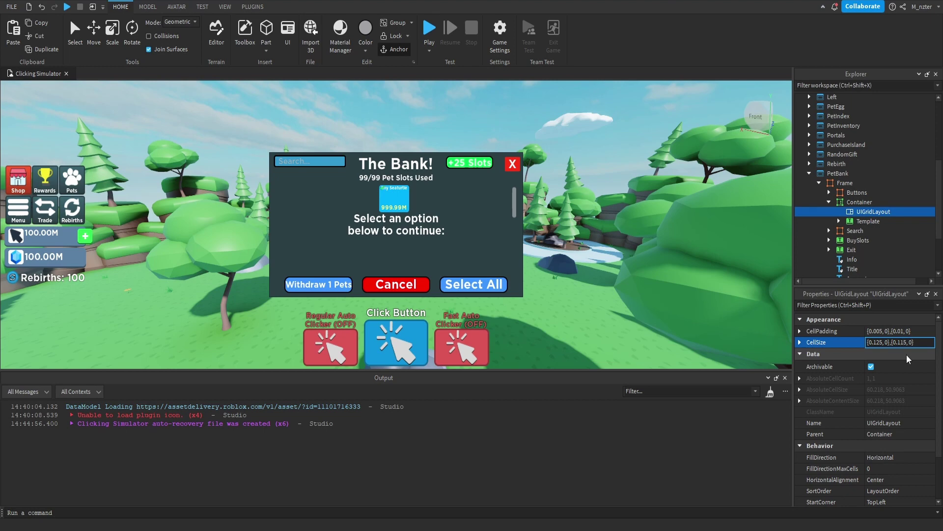
pyautogui.press('Return')
# - Turn on visibility of the Selected text label inside the Template button and delete that label
pyautogui.click(862, 222)
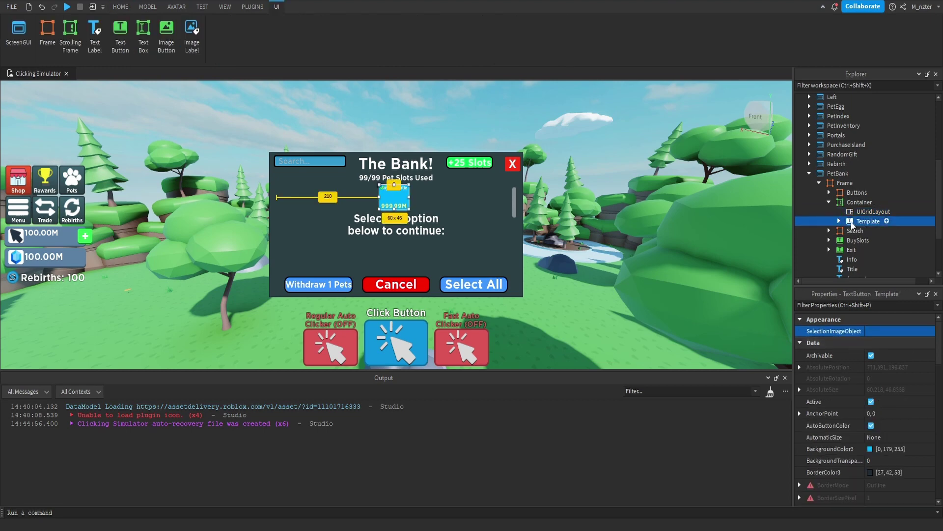
pyautogui.click(839, 221)
pyautogui.scroll(-1, 864, 236)
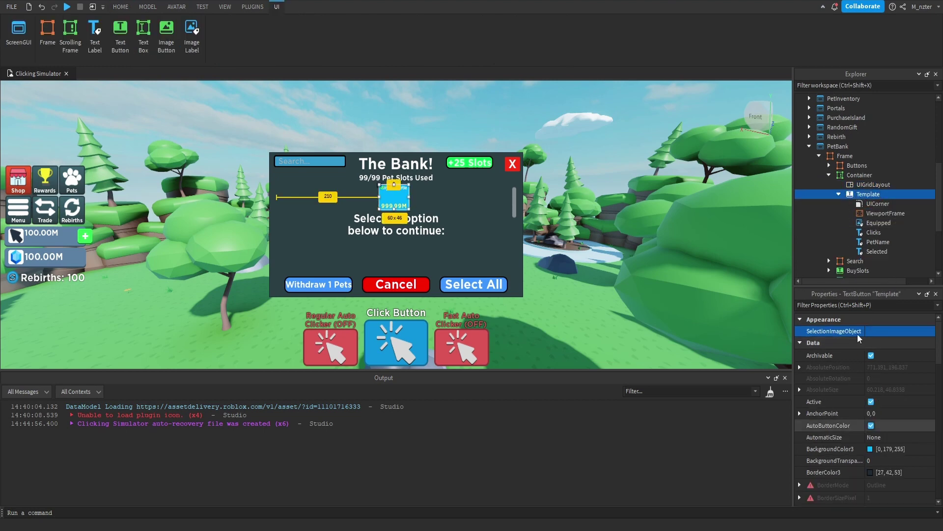
pyautogui.click(877, 251)
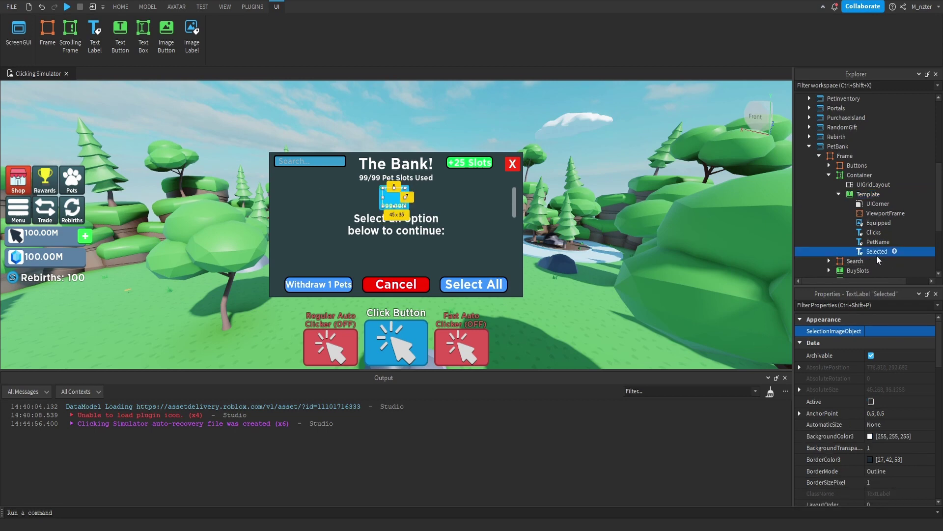
pyautogui.hotkey('ctrl', 'shift', 'p')
pyautogui.write('v')
pyautogui.click(875, 357)
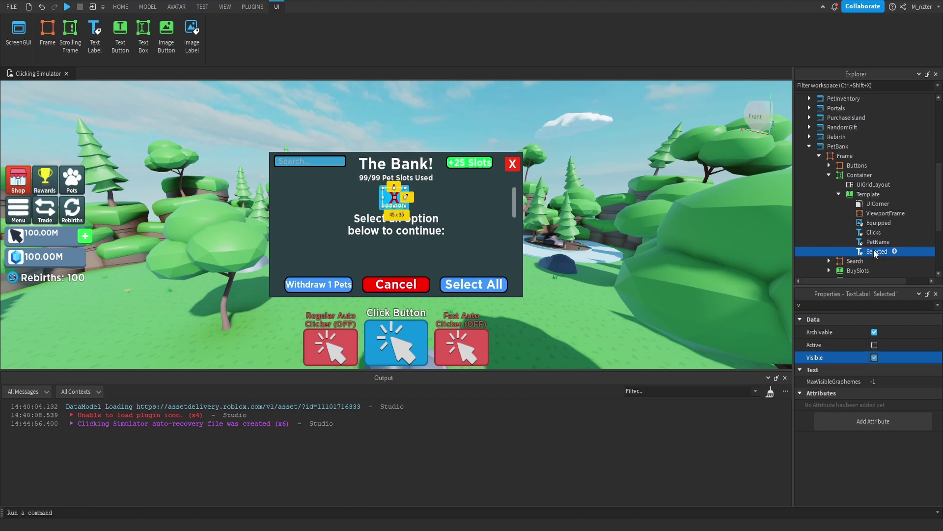
pyautogui.press('Delete')
# - Duplicate the Template's Equipped image label and rename the copy Selected
pyautogui.click(878, 223)
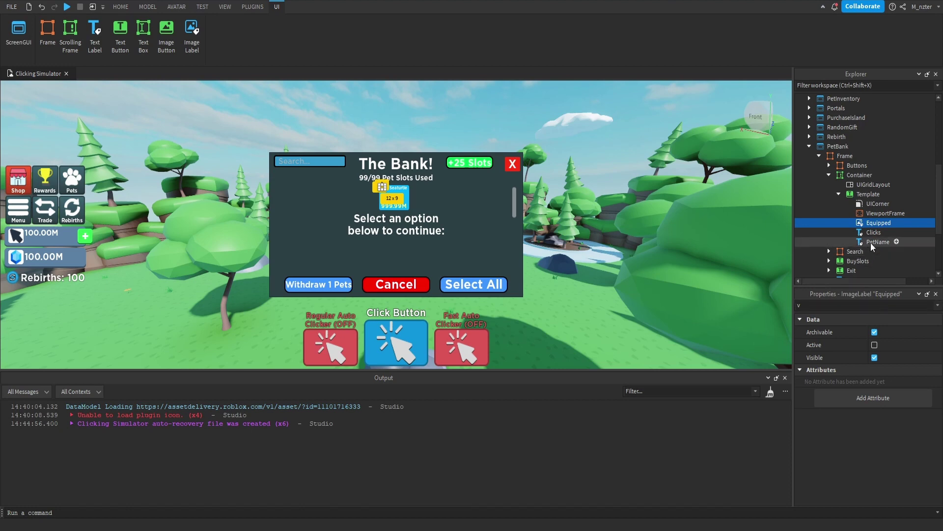
pyautogui.hotkey('ctrl', 'd')
pyautogui.press('F2')
pyautogui.write('Selected')
pyautogui.press('Return')
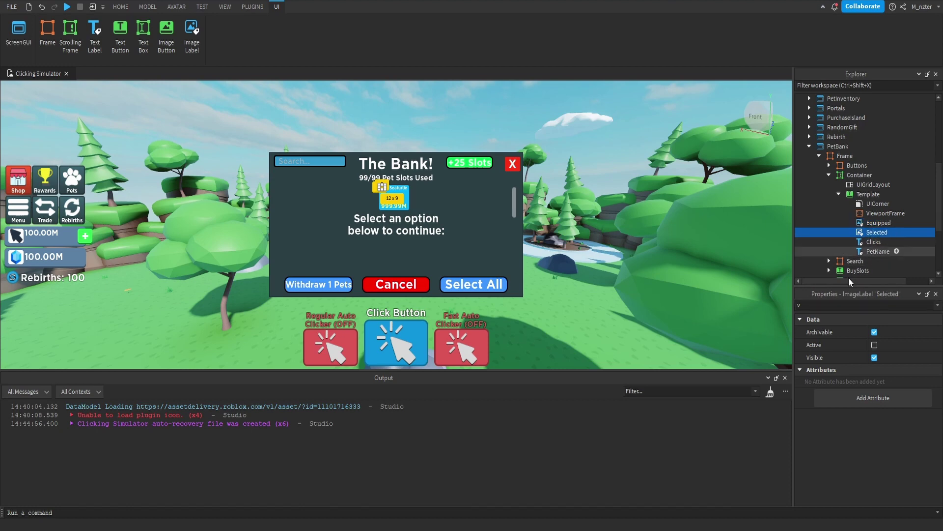
# - Set the Selected image label's size to {0.8, 0},{0.8, 0}
pyautogui.click(835, 305)
pyautogui.write('size')
pyautogui.click(880, 364)
pyautogui.press('BackSpace')
pyautogui.write('8')
pyautogui.press('Return')
pyautogui.click(897, 364)
pyautogui.press('BackSpace')
pyautogui.write('8')
pyautogui.press('Return')
# - Centre the Selected image in the Template with anchor point 0.5, 0.5 and position {0.5, 0},{0.5, 0}
pyautogui.click(835, 305)
pyautogui.write('po')
pyautogui.click(891, 342)
pyautogui.write('.5,.5')
pyautogui.press('Tab')
pyautogui.write('.5, 0},{0.')
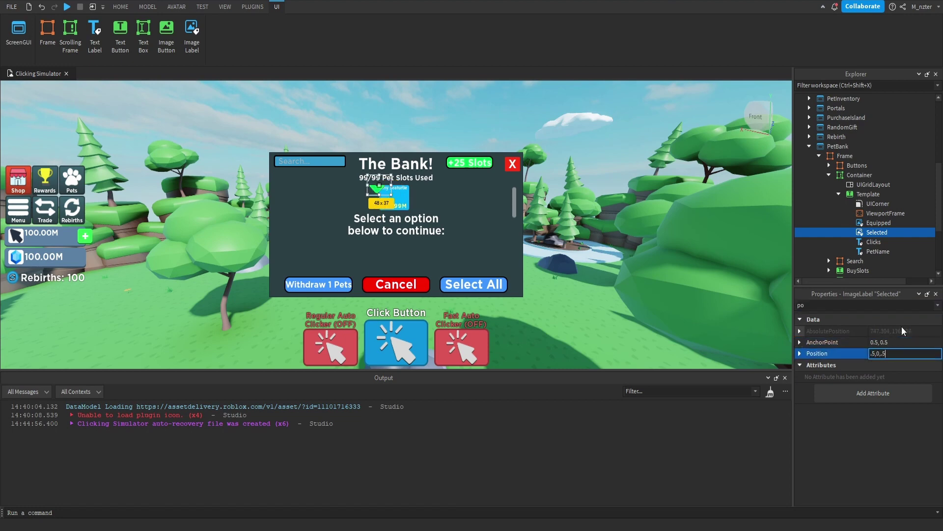
pyautogui.write('5, 0')
pyautogui.press('Return')
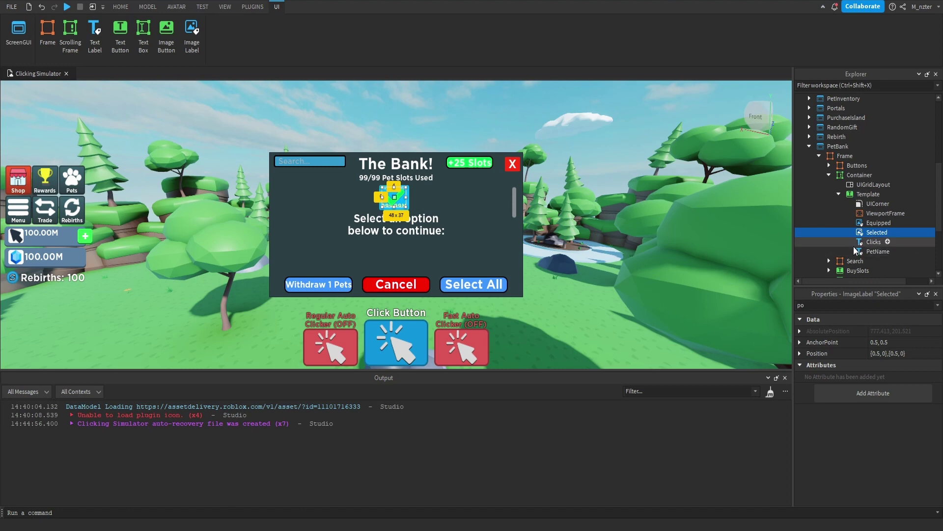
# - Make another copy of the Equipped image label, name it Locked and assign it the Lock image
pyautogui.hotkey('ctrl', 'v')
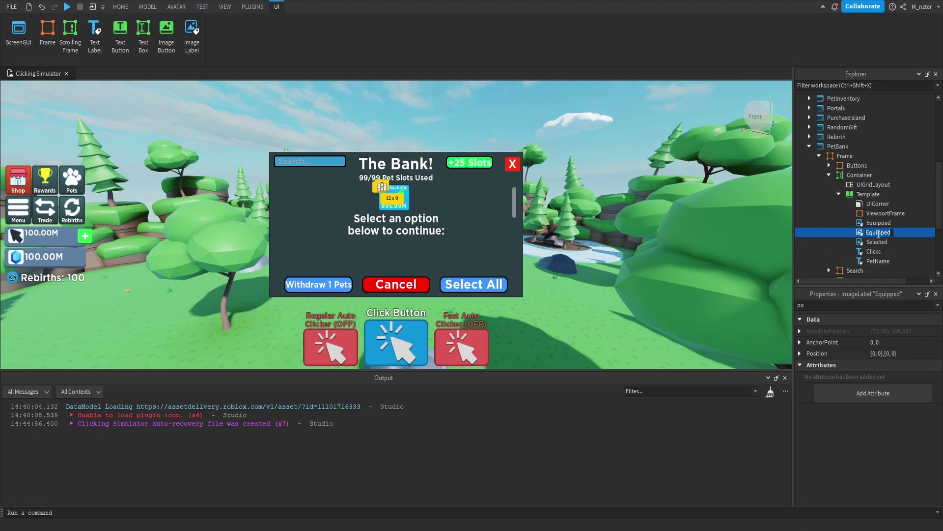
pyautogui.write('Locked')
pyautogui.press('Return')
pyautogui.doubleClick(805, 305)
pyautogui.write('im')
pyautogui.click(883, 354)
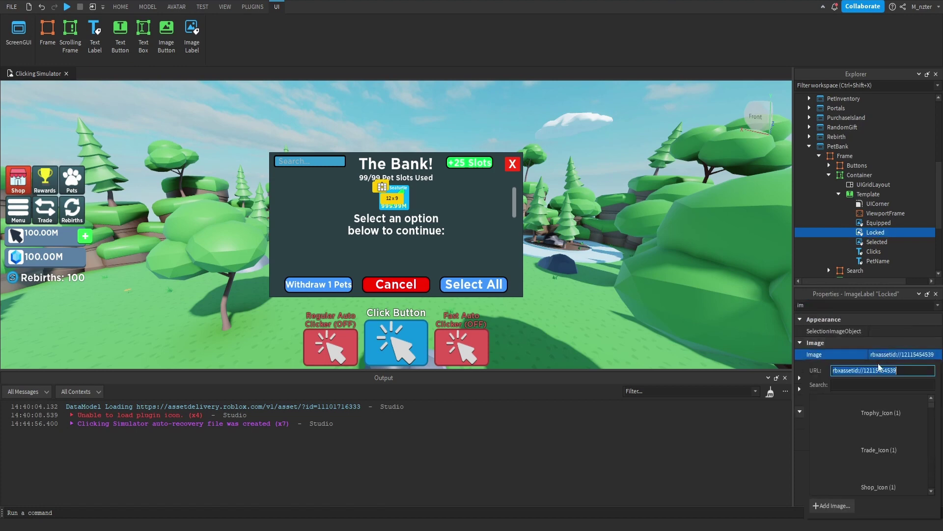
pyautogui.scroll(-10, 876, 426)
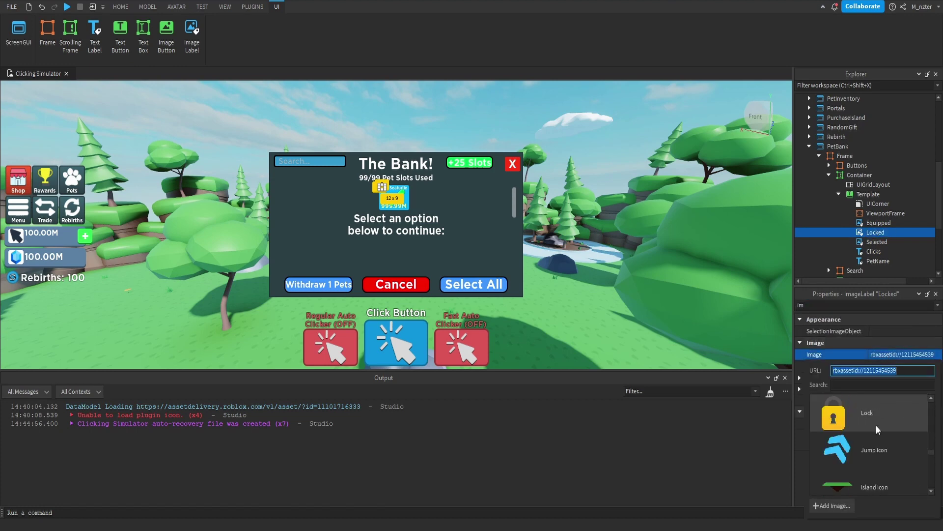
pyautogui.click(877, 421)
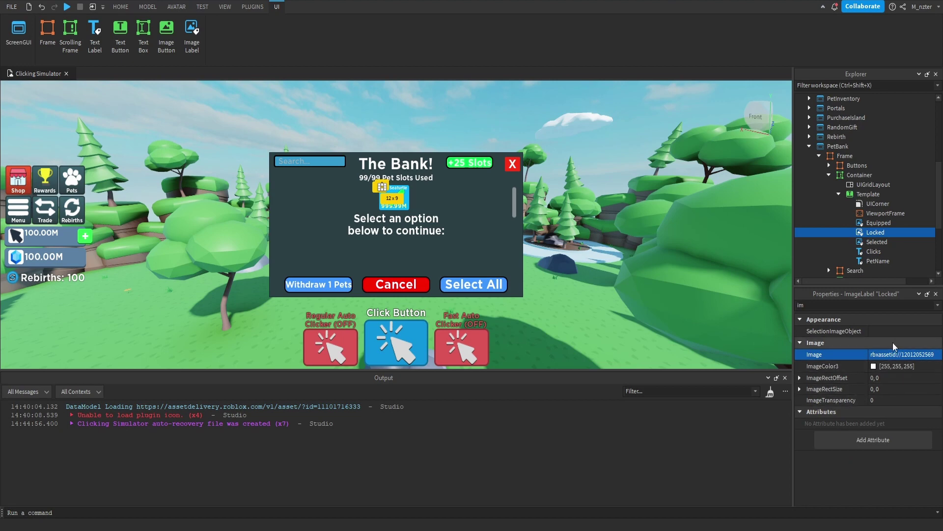
# - Vertically centre the Locked image along the Template's left edge, using an anchor point of 0, 0.5
pyautogui.press('BackSpace')
pyautogui.press('BackSpace')
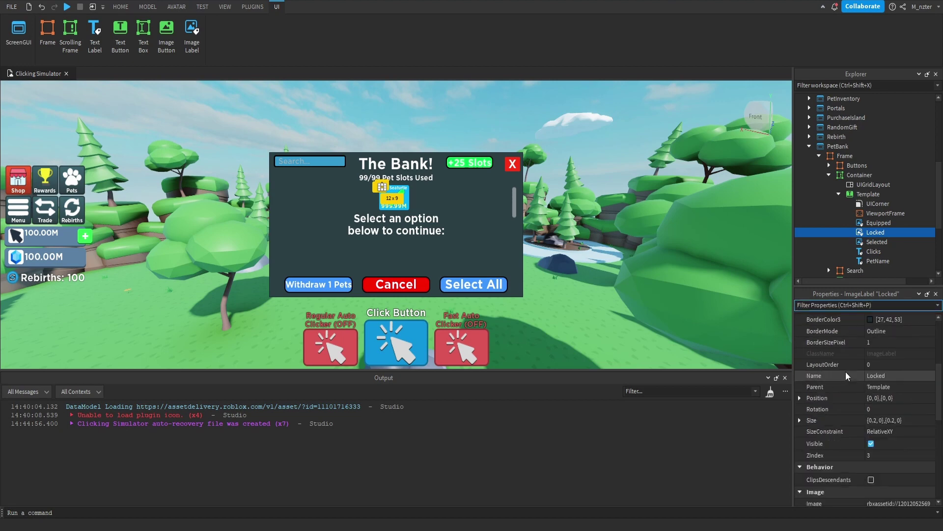
pyautogui.doubleClick(884, 398)
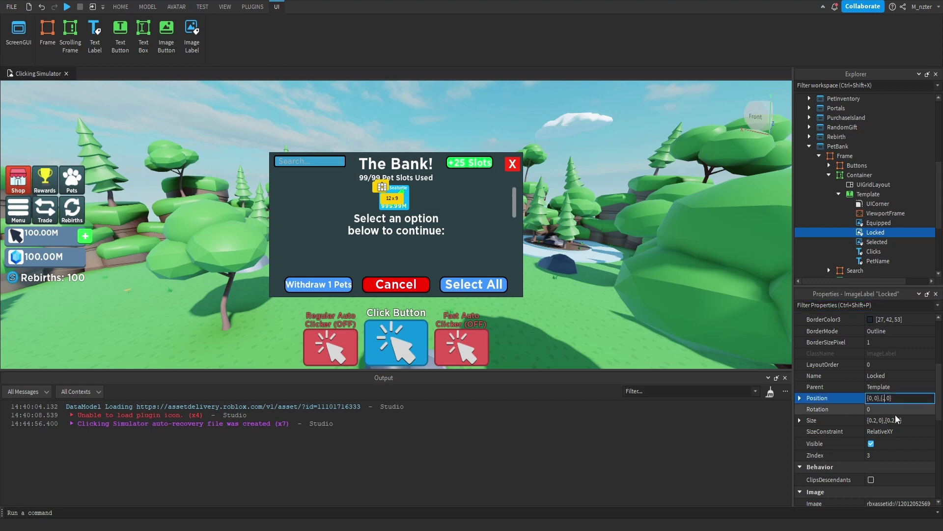
pyautogui.scroll(4, 895, 416)
pyautogui.click(899, 412)
pyautogui.write('.5')
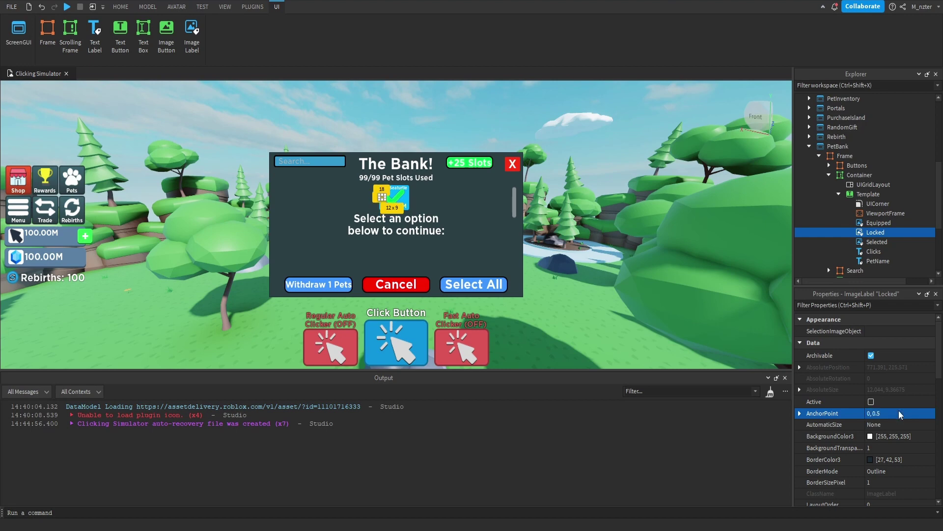
pyautogui.press('Return')
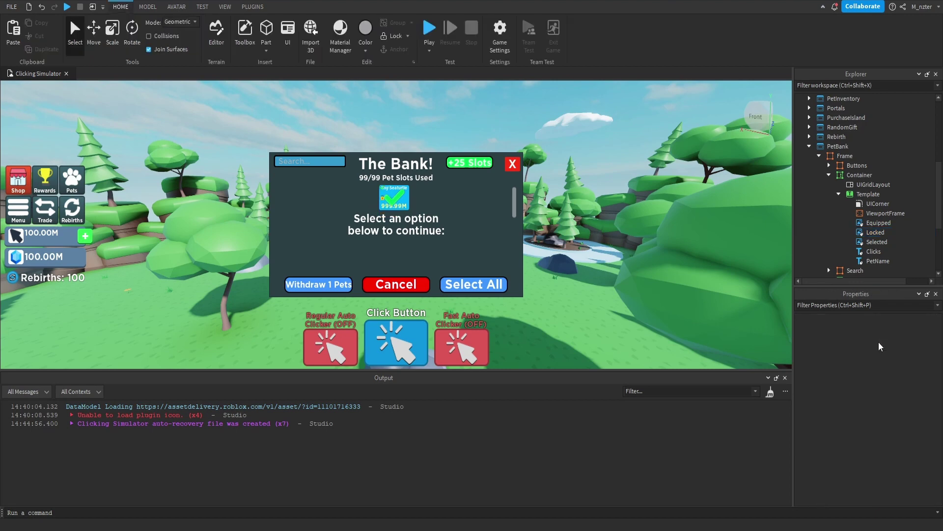
# - Duplicate the Template button 14 times to test how the grid fills
pyautogui.click(861, 194)
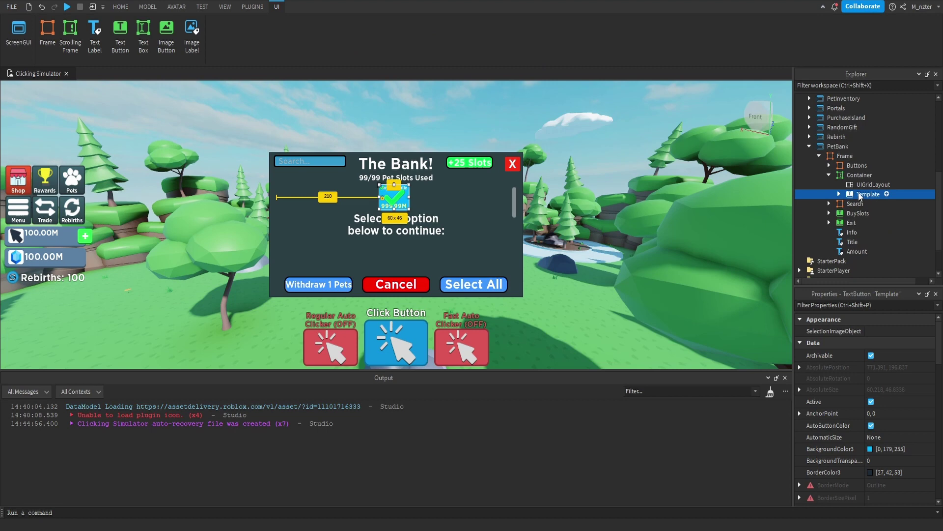
pyautogui.hotkey('ctrl', 'd')
pyautogui.hotkey('ctrl', 'd')
pyautogui.hotkey('ctrl', 'd')
pyautogui.hotkey('ctrl', 'd')
pyautogui.hotkey('ctrl', 'd')
pyautogui.hotkey('ctrl', 'd')
pyautogui.hotkey('ctrl', 'd')
pyautogui.hotkey('ctrl', 'd')
pyautogui.hotkey('ctrl', 'd')
pyautogui.hotkey('ctrl', 'd')
pyautogui.hotkey('ctrl', 'd')
pyautogui.hotkey('ctrl', 'd')
pyautogui.hotkey('ctrl', 'd')
pyautogui.hotkey('ctrl', 'd')
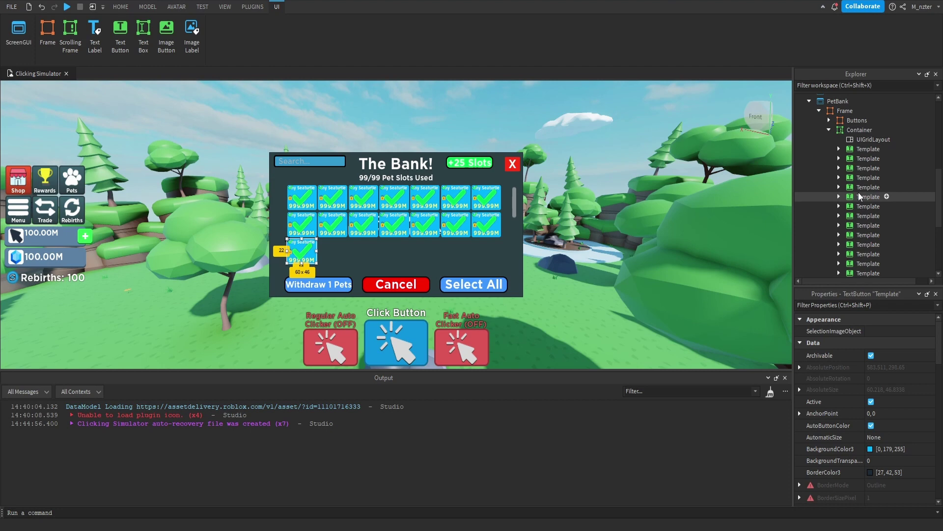
# - Delete the 14 duplicate Template buttons from the Container, keeping only the original
pyautogui.click(870, 139)
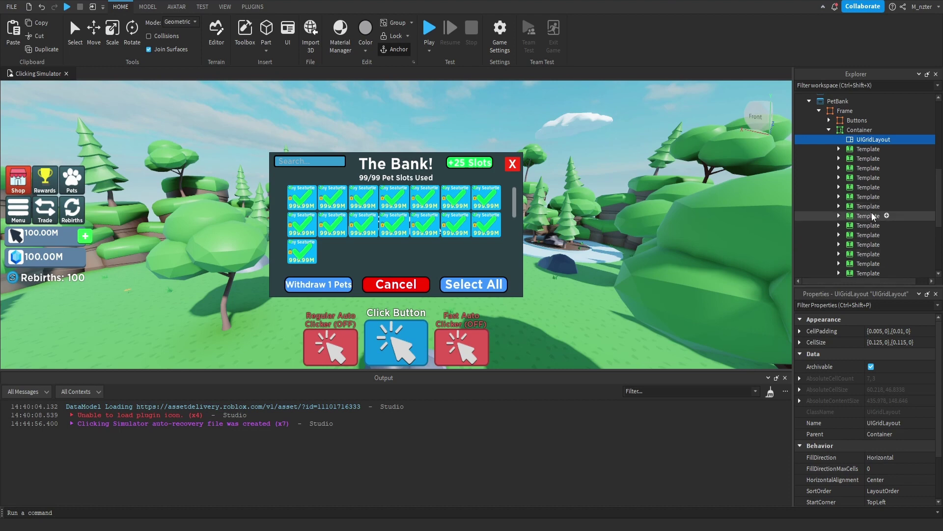
pyautogui.click(868, 158)
pyautogui.keyDown('shift'); pyautogui.click(879, 252); pyautogui.keyUp('shift')
pyautogui.scroll(-1, 892, 205)
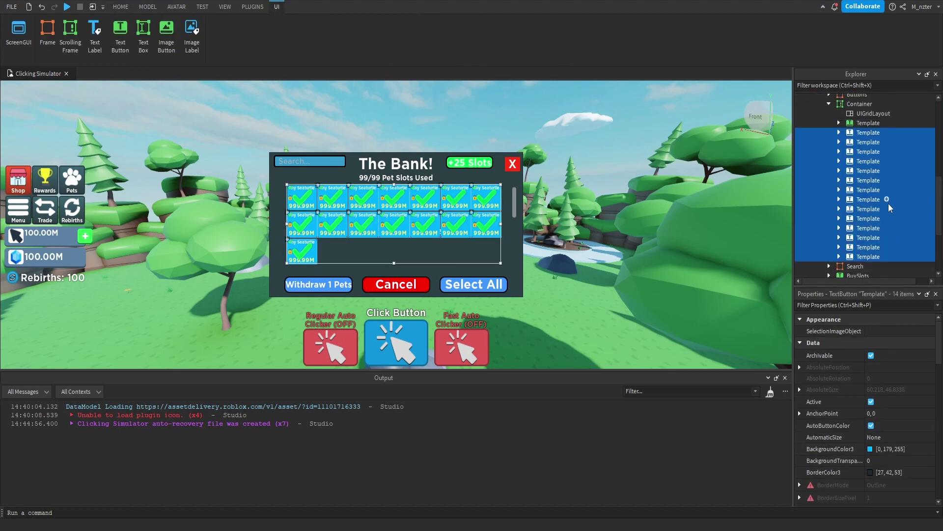
pyautogui.press('Delete')
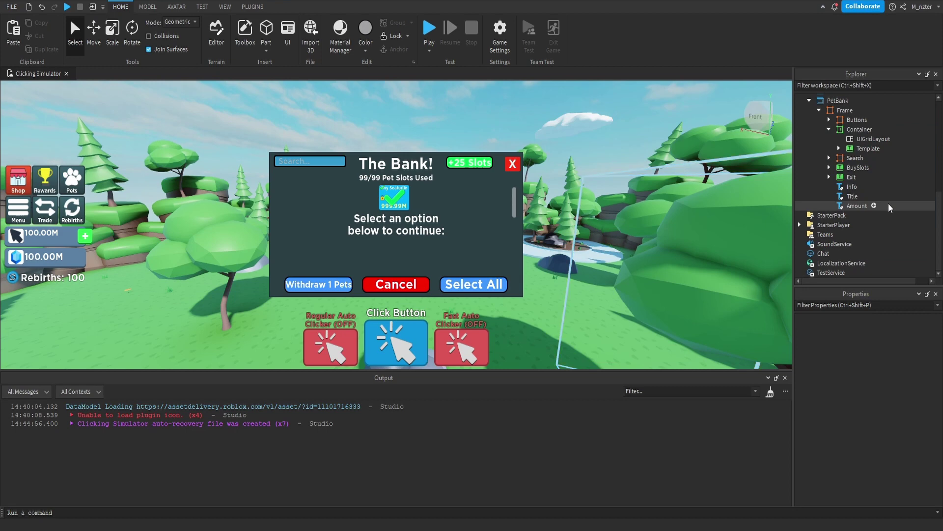
# - Hide the Template button inside the Container
pyautogui.click(866, 148)
pyautogui.click(874, 305)
pyautogui.write('v')
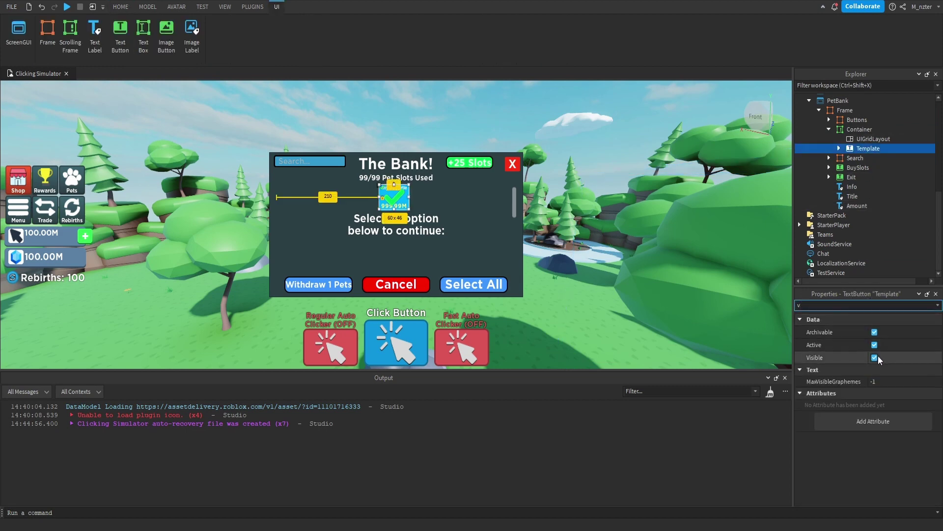
pyautogui.click(875, 358)
# - Hide both the Mode and Action frames inside the Buttons frame
pyautogui.scroll(1, 865, 276)
pyautogui.click(829, 155)
pyautogui.click(829, 146)
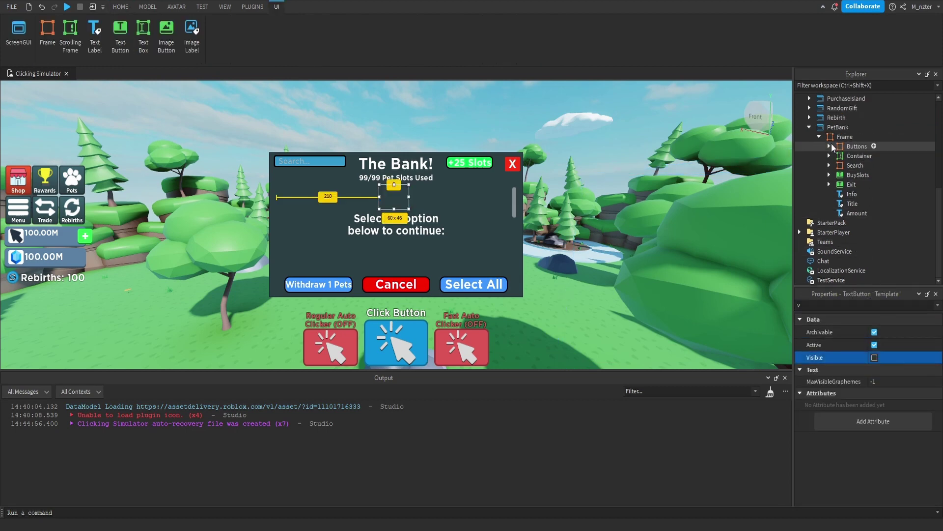
pyautogui.click(851, 156)
pyautogui.keyDown('shift'); pyautogui.click(861, 166); pyautogui.keyUp('shift')
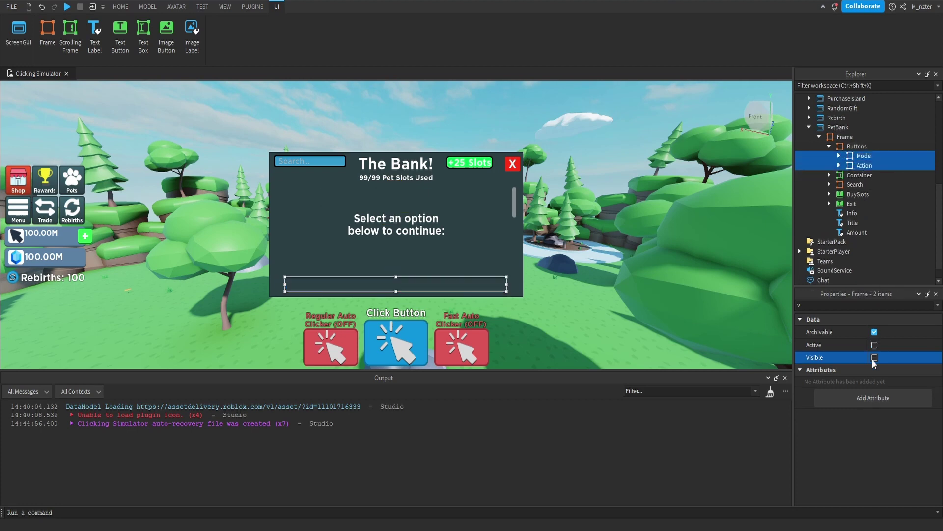
pyautogui.click(829, 146)
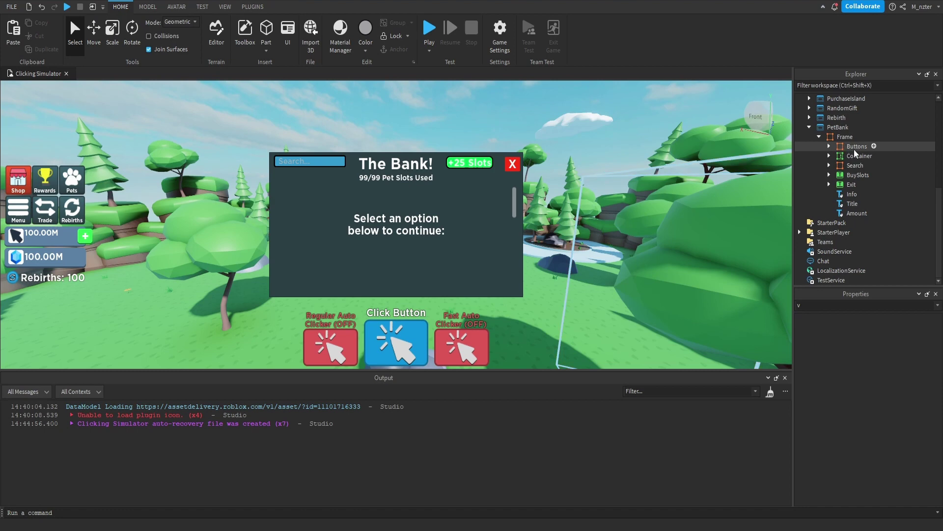
# - Add a UICorner to the PetBank's main Frame and set its corner radius to 0.025, 0
pyautogui.click(852, 140)
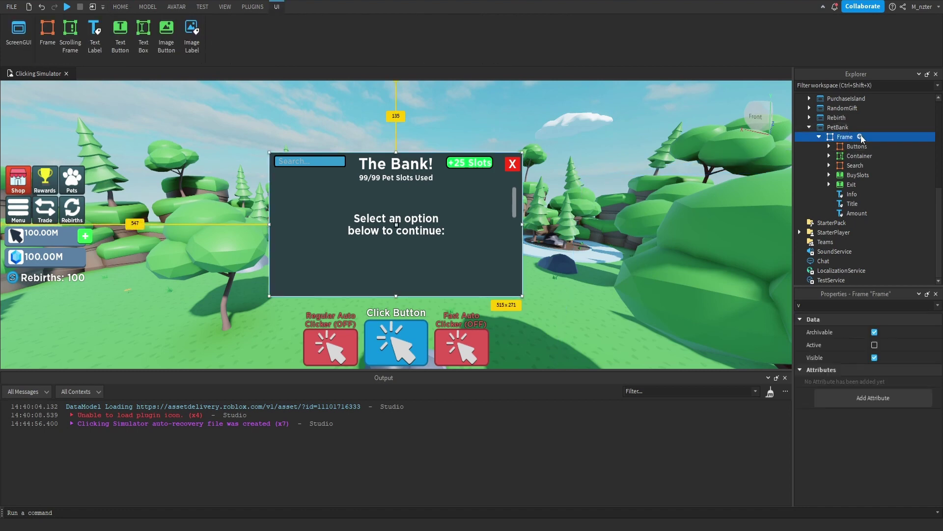
pyautogui.click(860, 137)
pyautogui.write('uicorner')
pyautogui.press('Return')
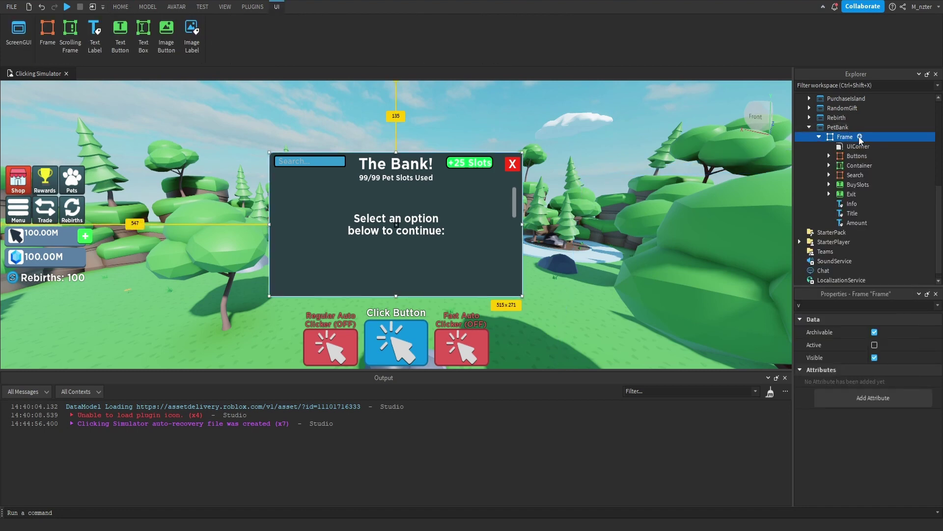
pyautogui.click(890, 330)
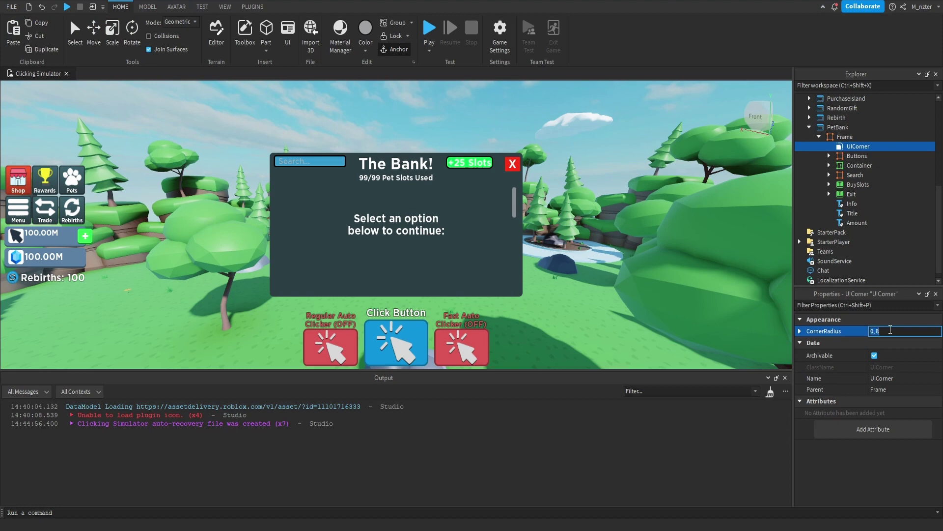
pyautogui.write('0, 10')
# - Add a UIStroke to the main Frame with a thickness of 3.5
pyautogui.click(861, 137)
pyautogui.write('uist')
pyautogui.press('Return')
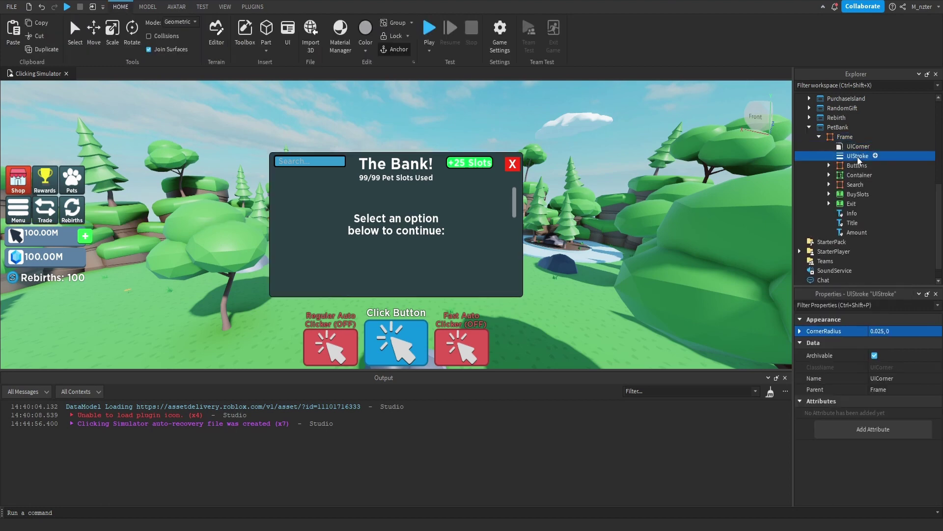
pyautogui.click(901, 365)
pyautogui.write('3.5')
pyautogui.press('Return')
# - Set the UIStroke's colour to 30, 44, 47 by sampling the bank frame's background and darkening it
pyautogui.click(874, 343)
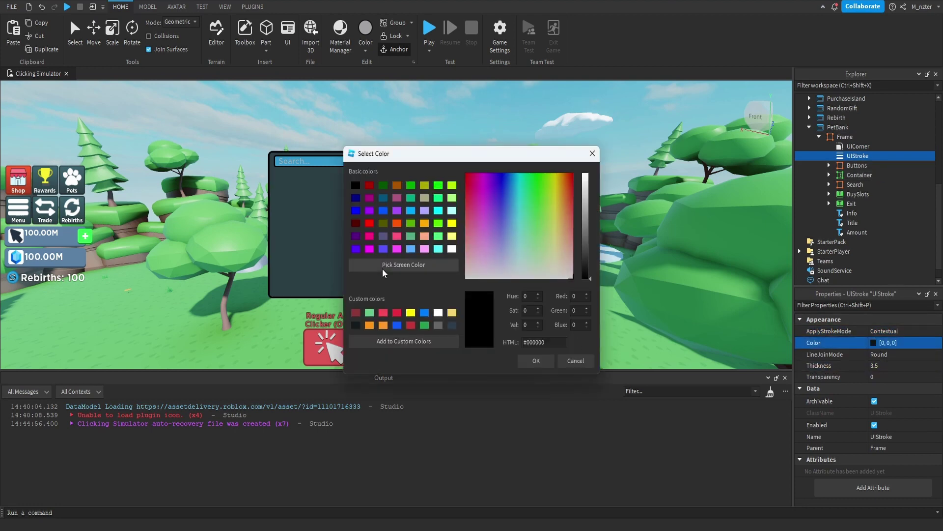
pyautogui.click(404, 265)
pyautogui.click(318, 247)
pyautogui.moveTo(587, 250)
pyautogui.mouseDown()
pyautogui.moveTo(590, 271)
pyautogui.moveTo(593, 260)
pyautogui.mouseUp()
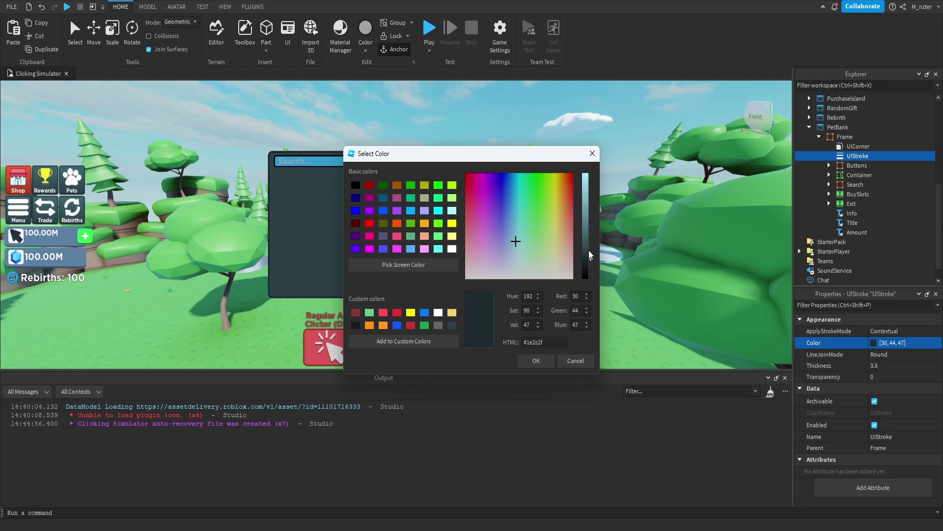
pyautogui.click(548, 362)
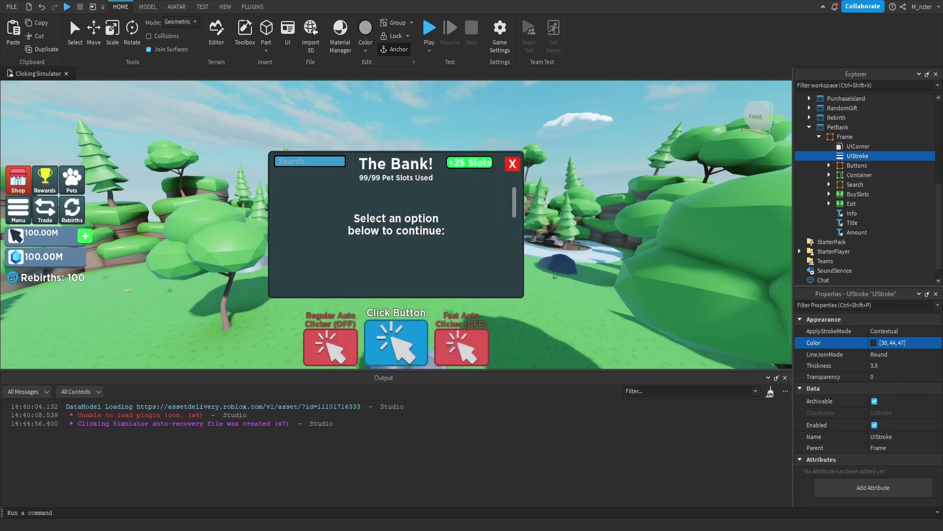